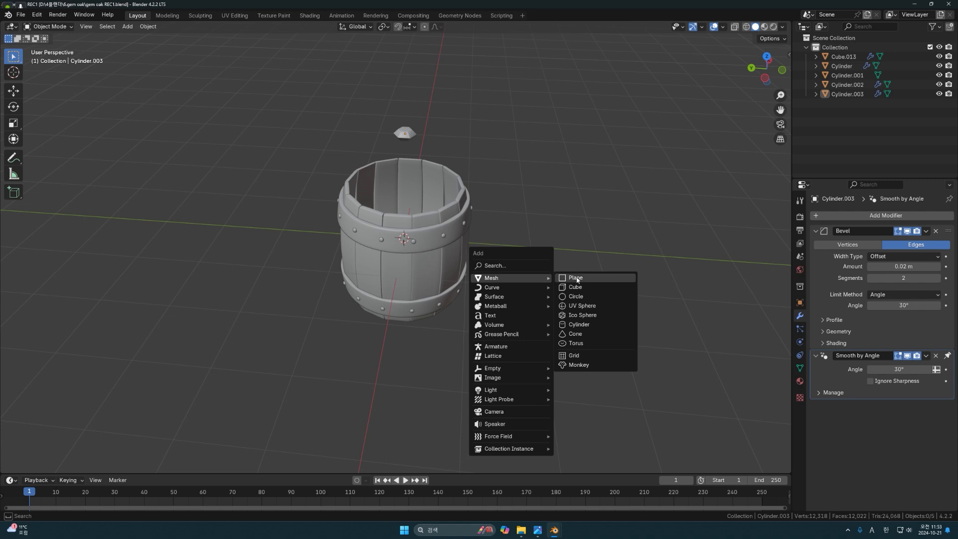
- Add a plane, placed below the barrel along Z, and scale it up into a wide floor
click(575, 278)
scroll(537, 275, down, 3)
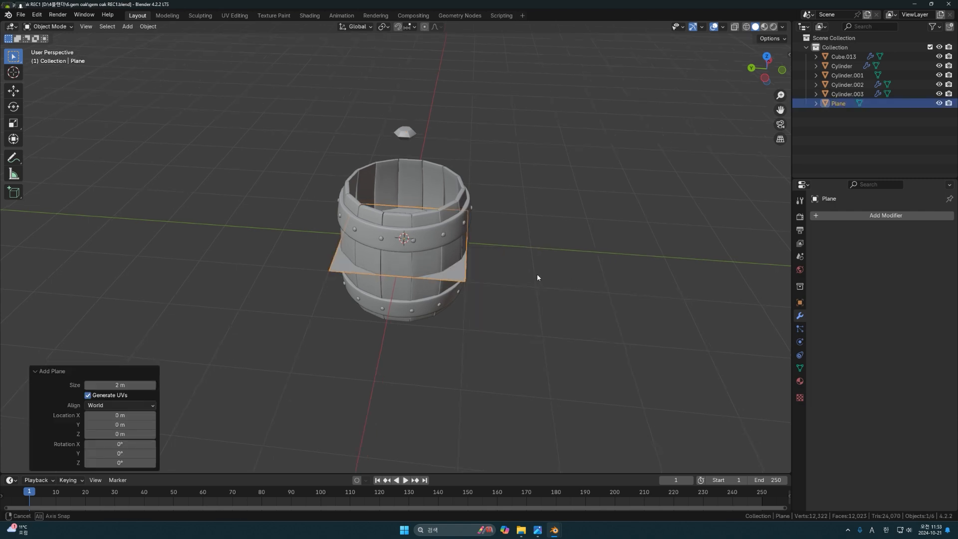
key(g)
key(z)
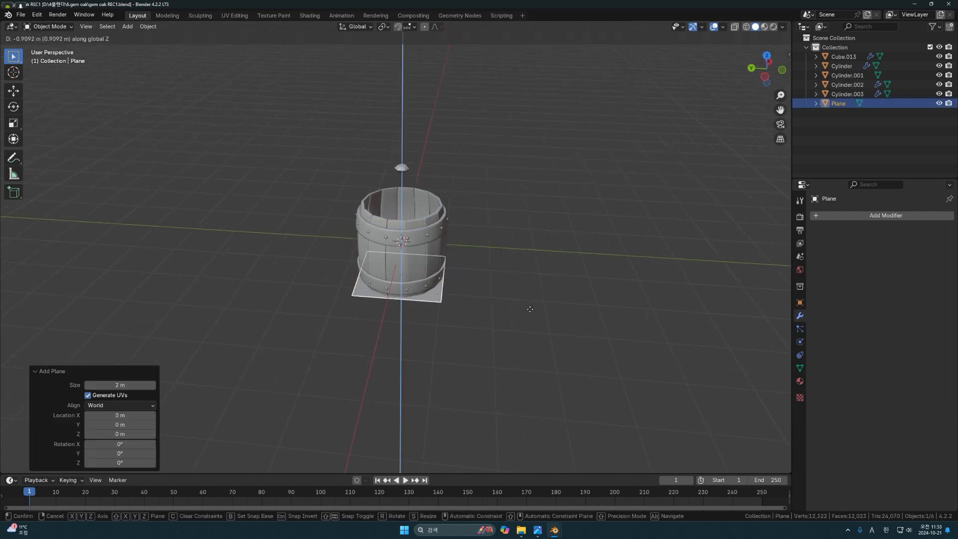
click(484, 266)
key(s)
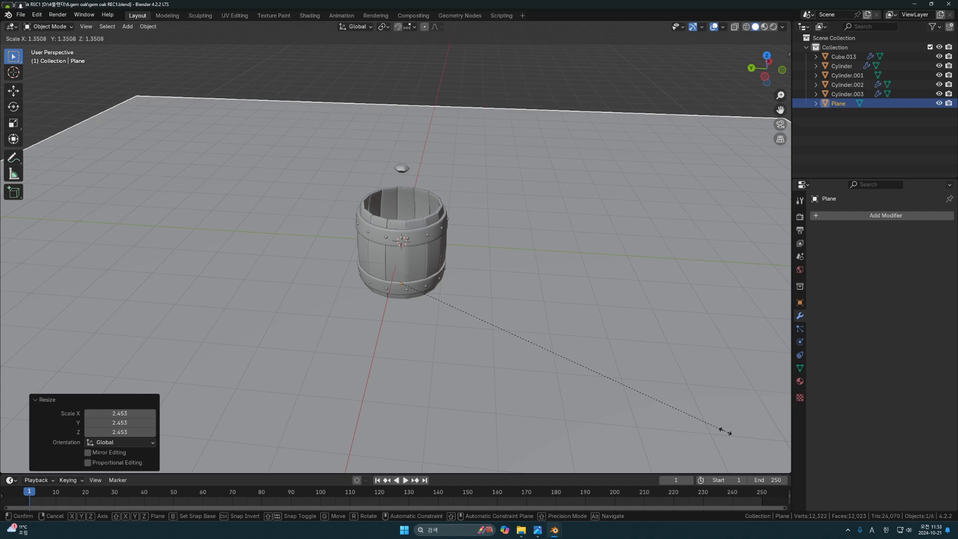
click(723, 434)
- Raise the floor plane about 0.16 m along Z so it meets the barrel's bottom, and deselect it
key(grave)
key(7)
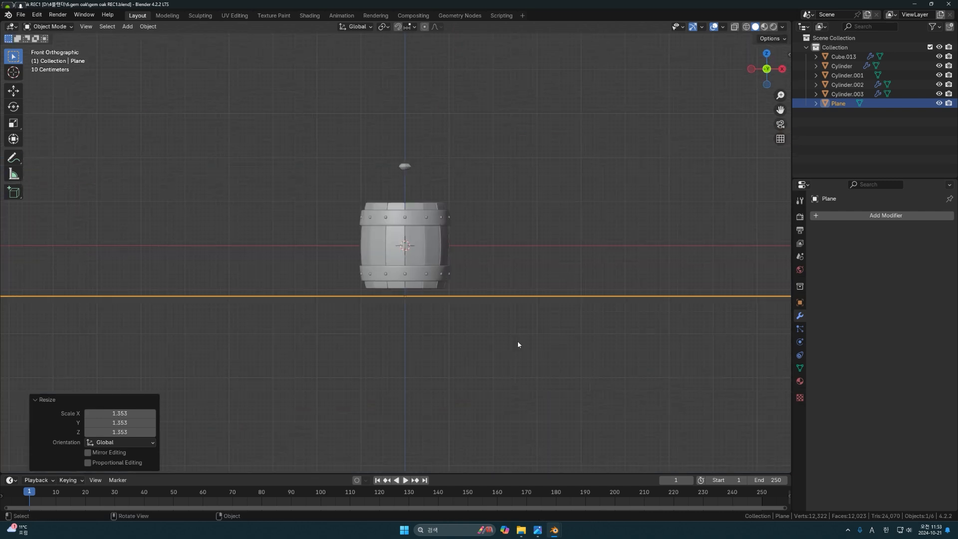
scroll(516, 337, up, 2)
key(g)
key(z)
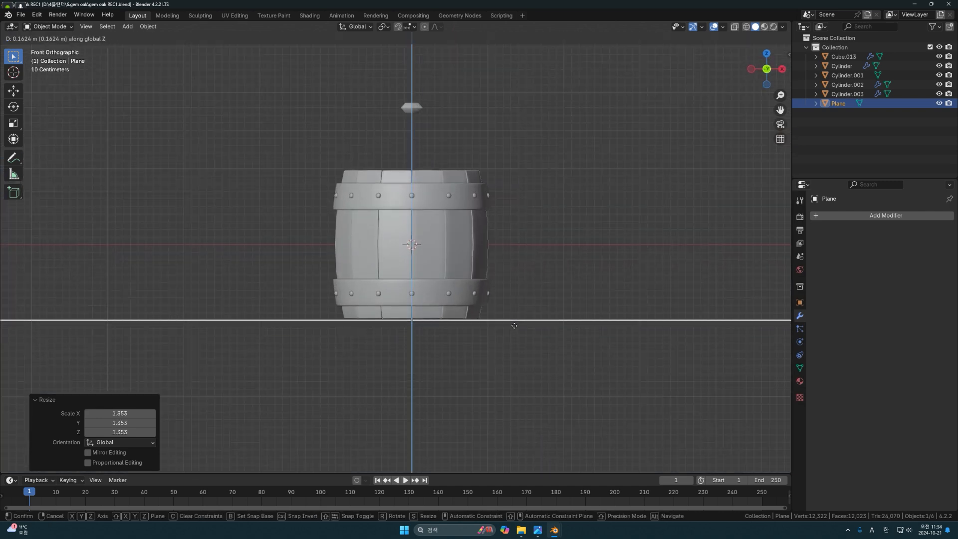
click(513, 326)
click(567, 274)
scroll(524, 268, down, 4)
middle_drag(525, 268, 506, 299)
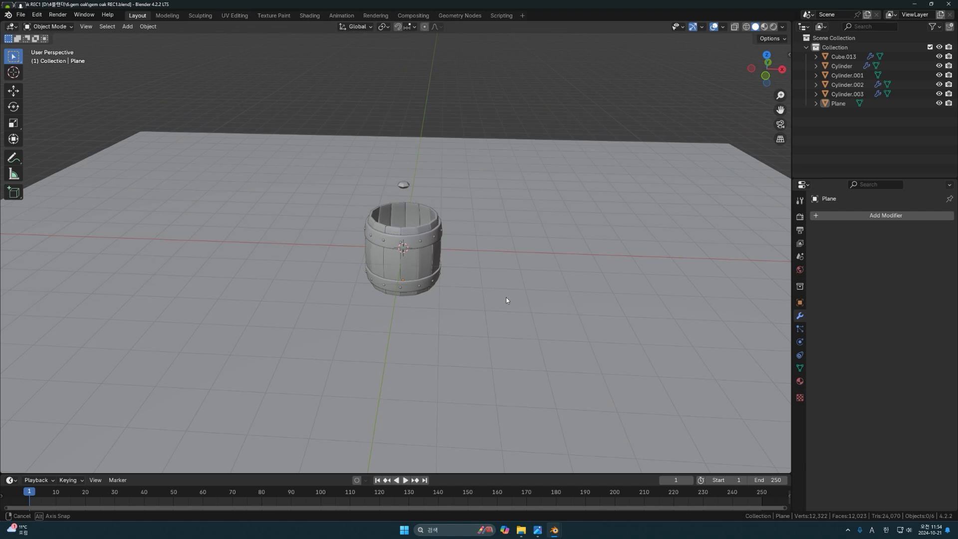
- Add a camera at the world origin and raise it about 3.97 m along Z above the barrel
key(KP_7)
scroll(475, 313, down, 3)
scroll(452, 298, up, 1)
key(shift+a)
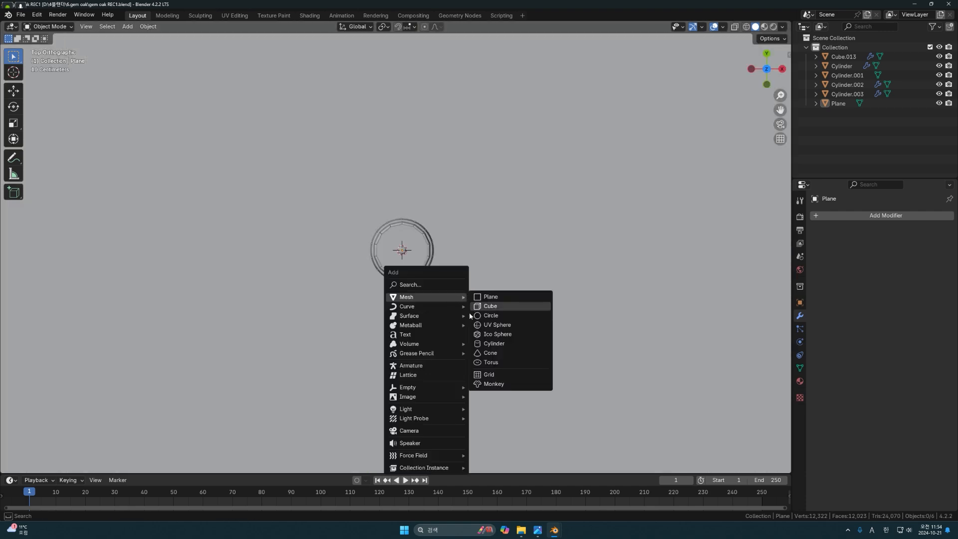
click(428, 430)
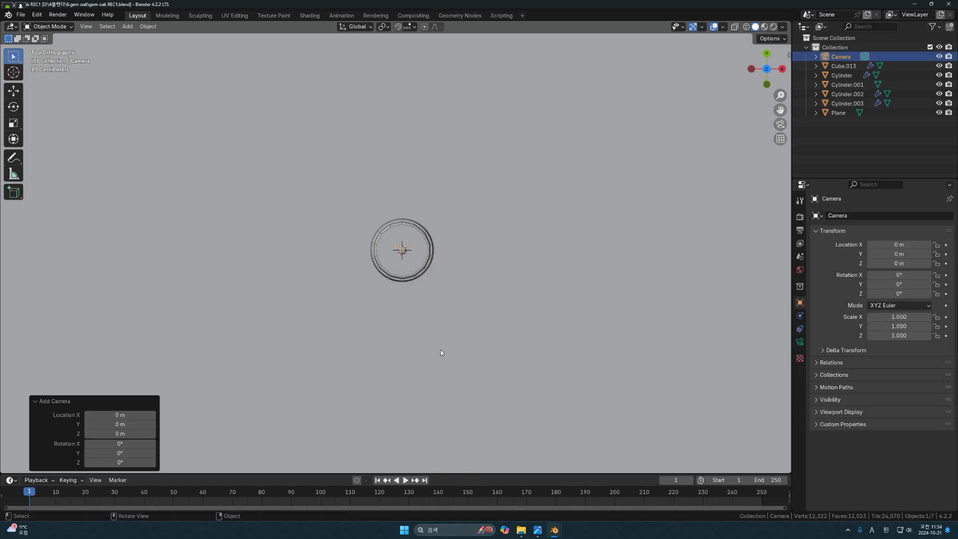
middle_drag(441, 349, 448, 274)
key(g)
key(z)
click(454, 175)
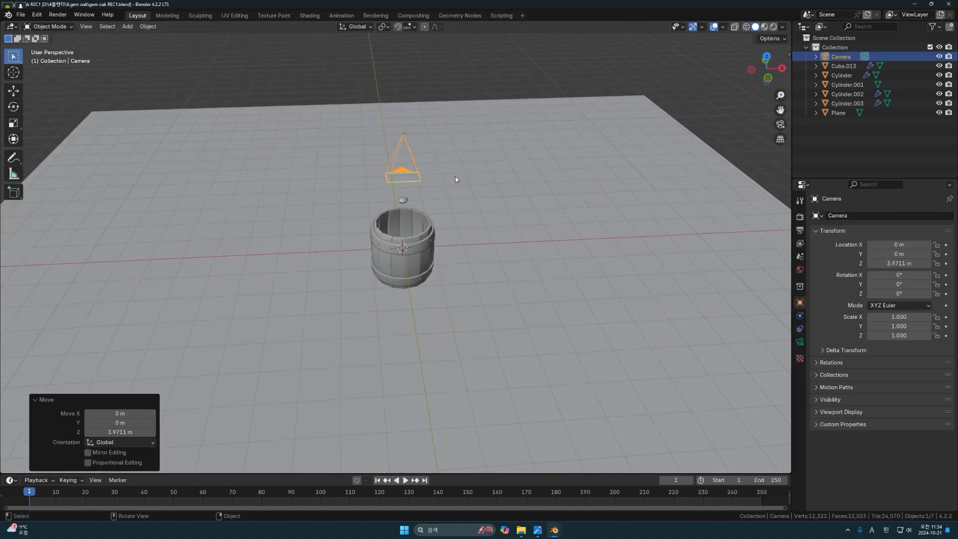
- Move the camera about -6.44 m along Y, away from the barrel
key(grave)
key(f)
middle_drag(484, 226, 566, 265)
key(g)
key(y)
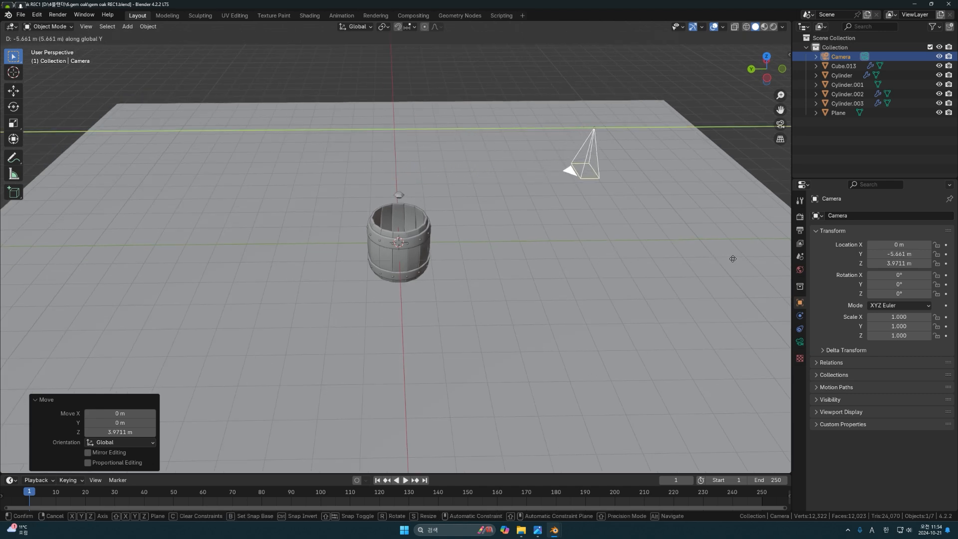
click(751, 265)
middle_drag(751, 265, 588, 277)
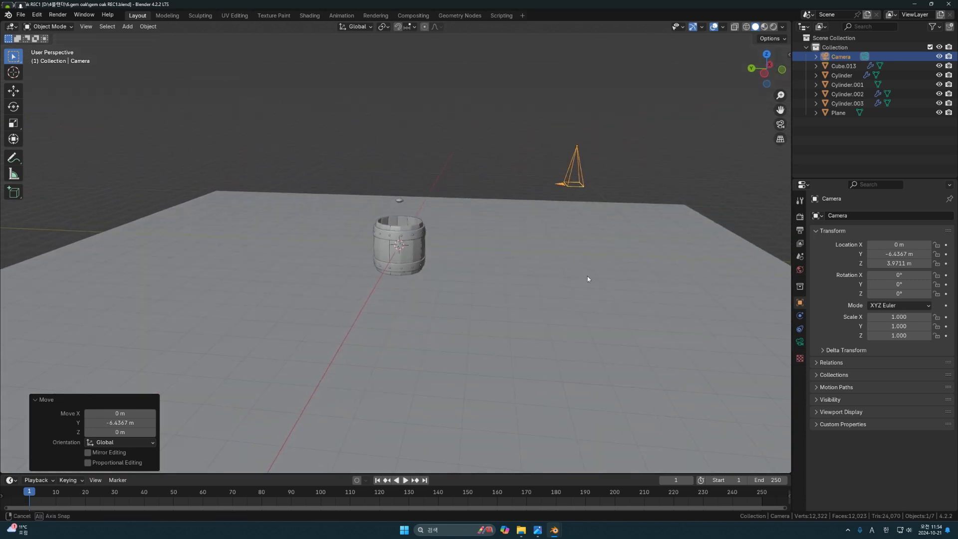
- Rotate the camera about 46.1° in the left orthographic view so it tilts toward the barrel
key(grave)
key(4)
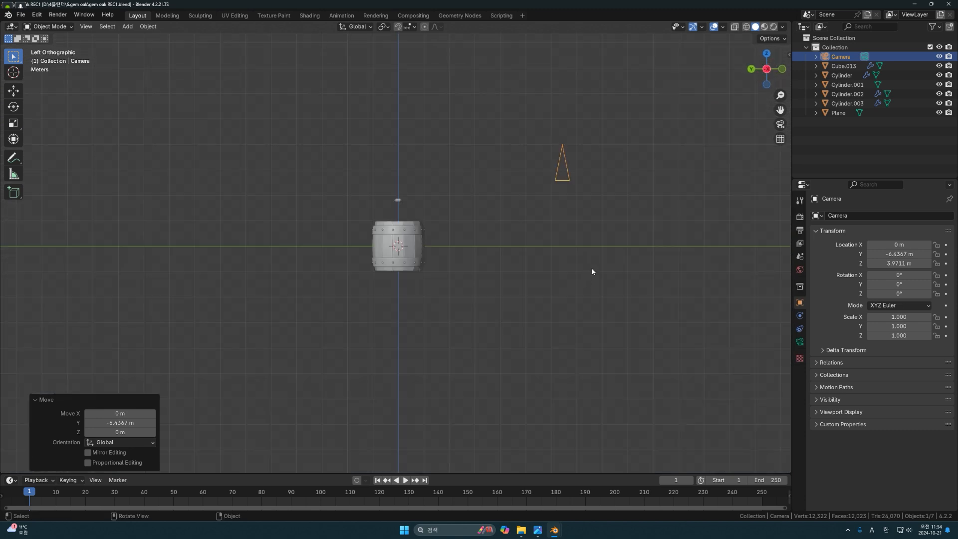
key(r)
click(499, 249)
- Split the 3D viewport into two side-by-side views and show the camera view in the narrower one
middle_drag(582, 244, 499, 281)
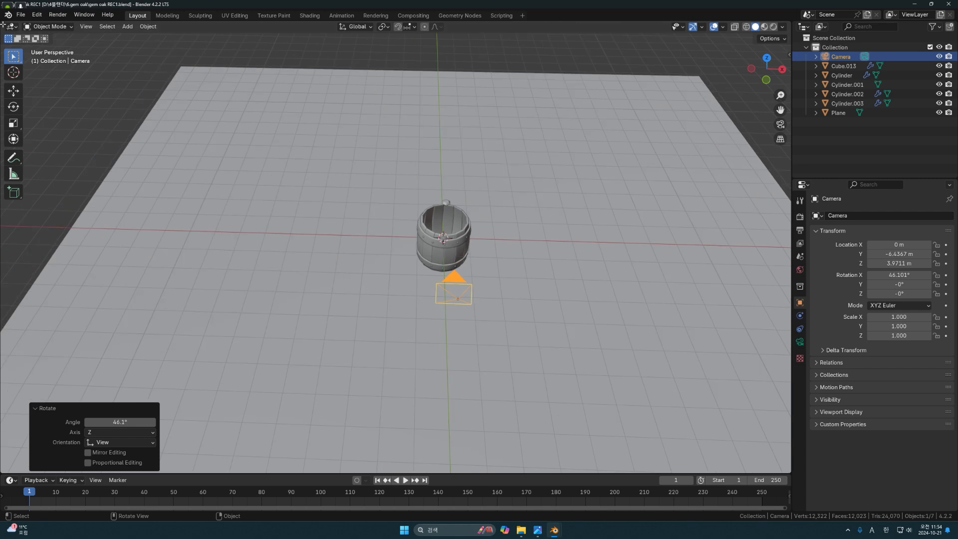
drag(4, 23, 334, 58)
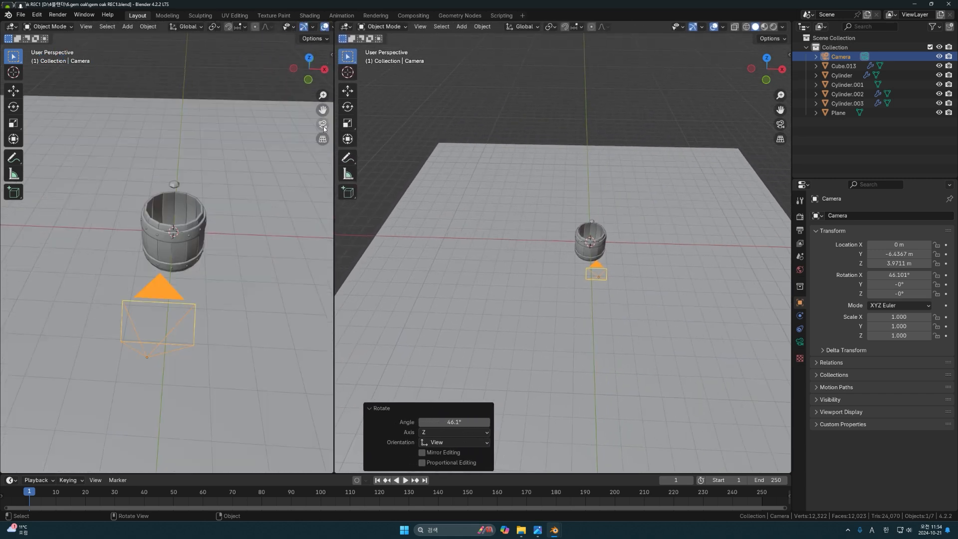
scroll(322, 114, up, 4)
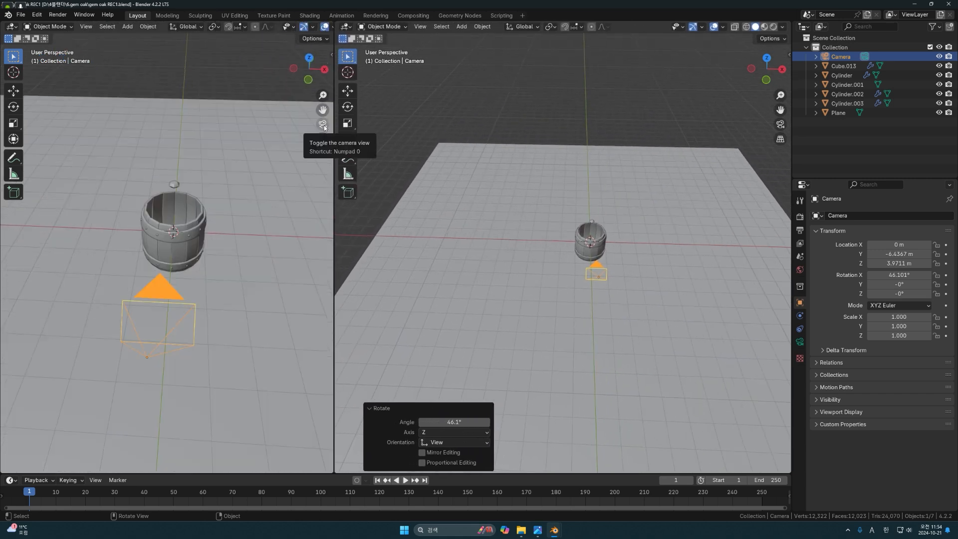
click(324, 125)
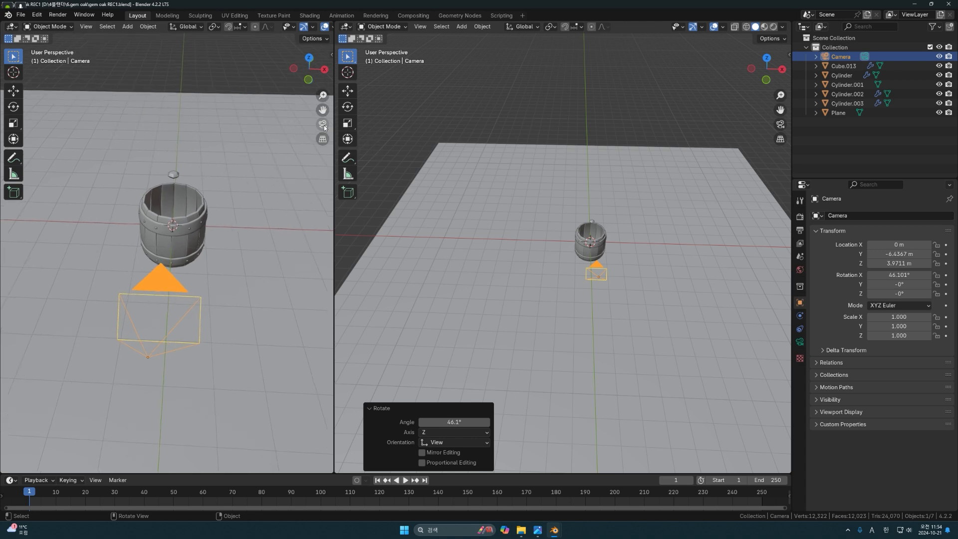
- Lock the camera to the view and frame the whole barrel and the gem from an angle inside the camera frame
click(323, 141)
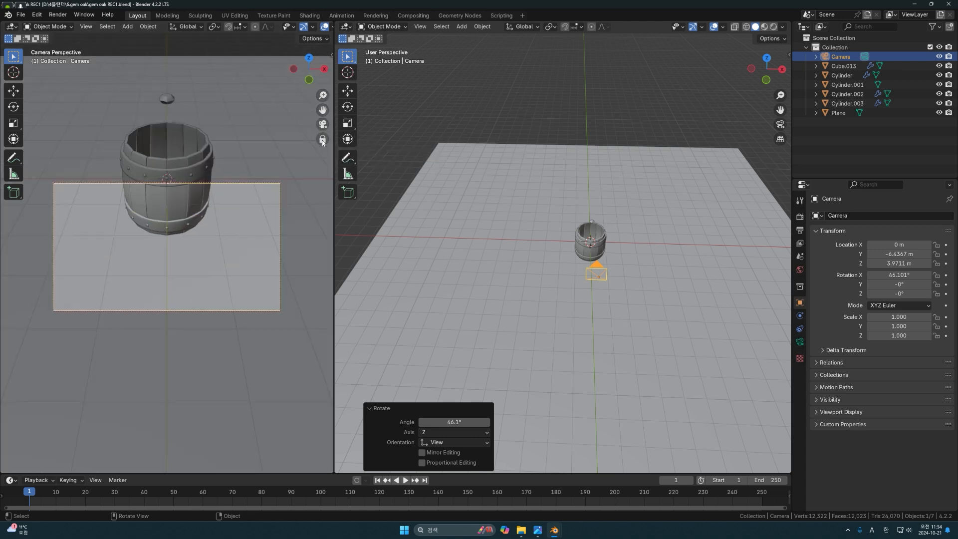
shift+middle_drag(196, 197, 202, 247)
scroll(197, 249, down, 3)
scroll(197, 249, up, 2)
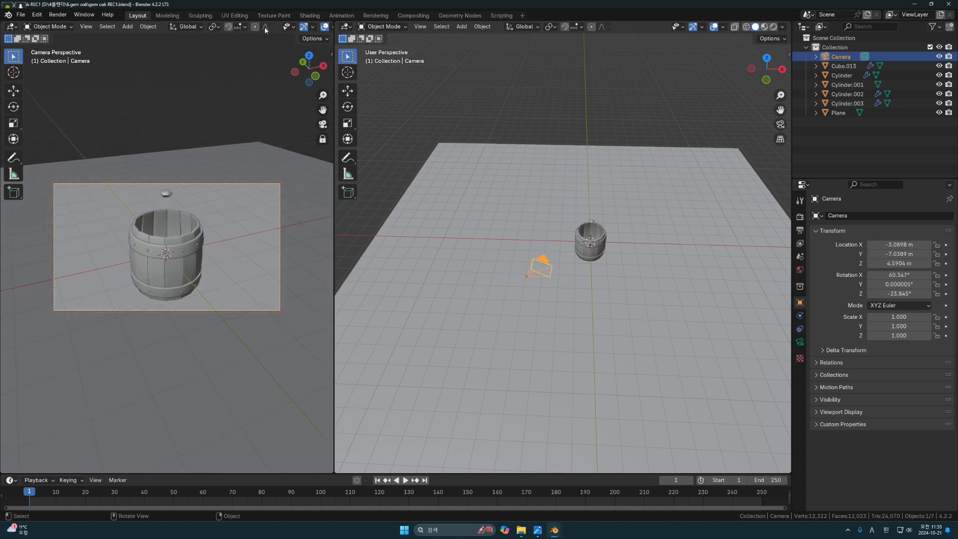
- Set the camera viewport to rendered shading and add a sun light at the world origin
scroll(268, 28, down, 5)
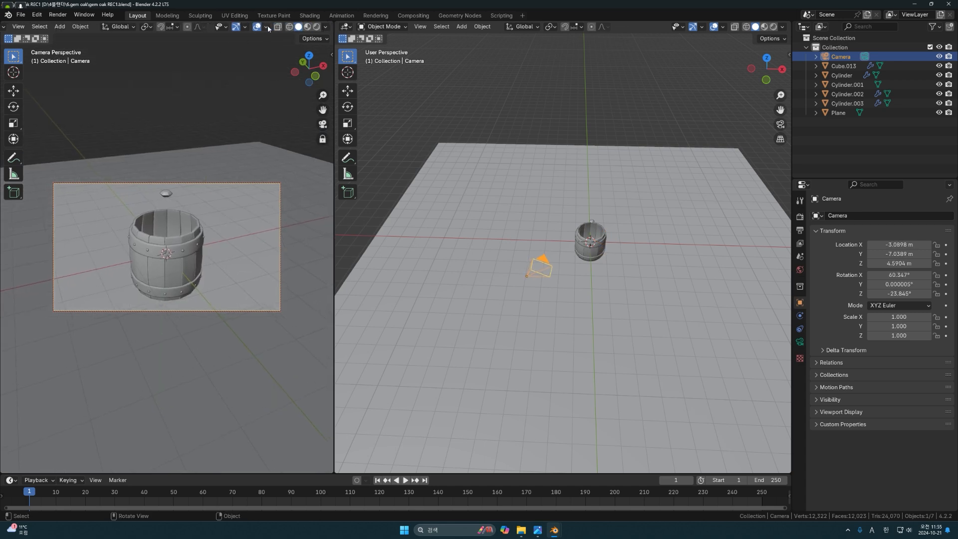
click(317, 27)
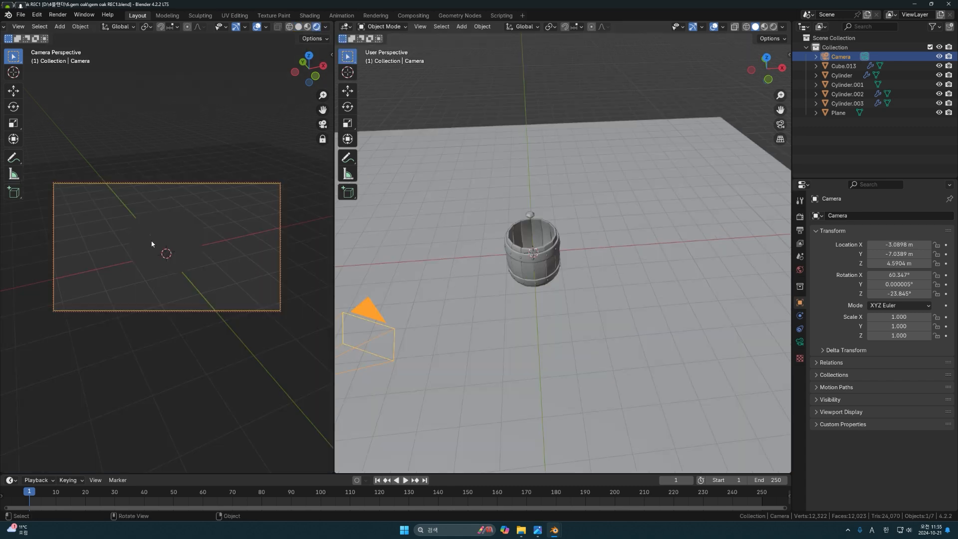
middle_drag(555, 277, 549, 281)
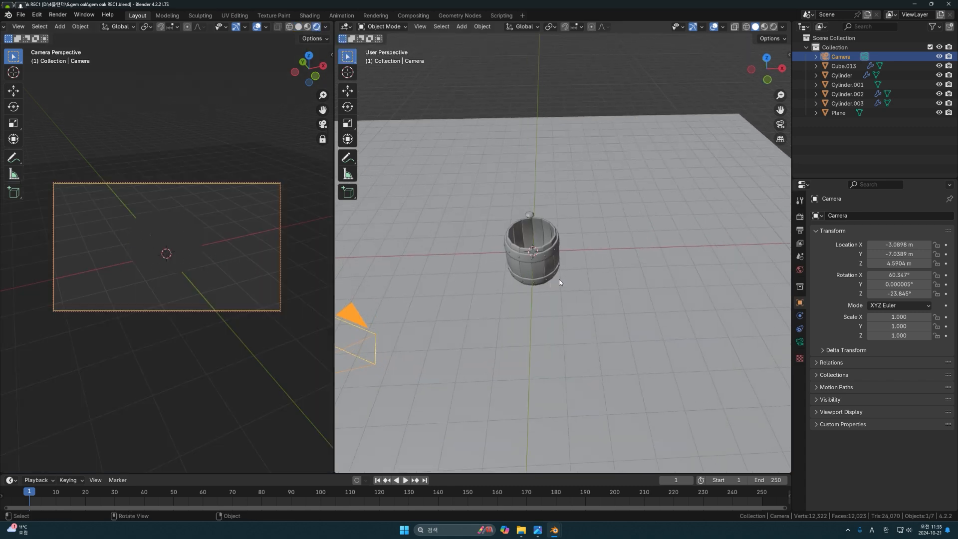
key(shift+a)
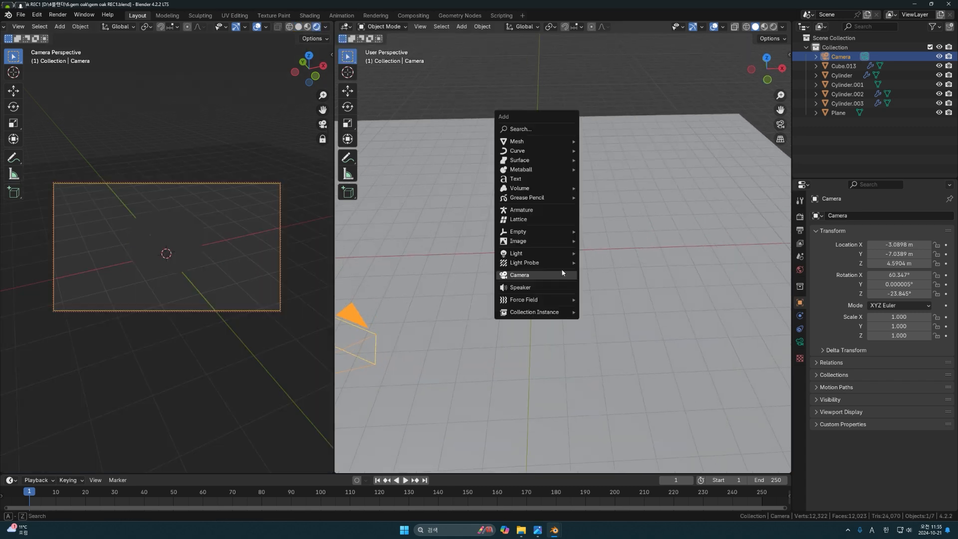
mouse_move(556, 252)
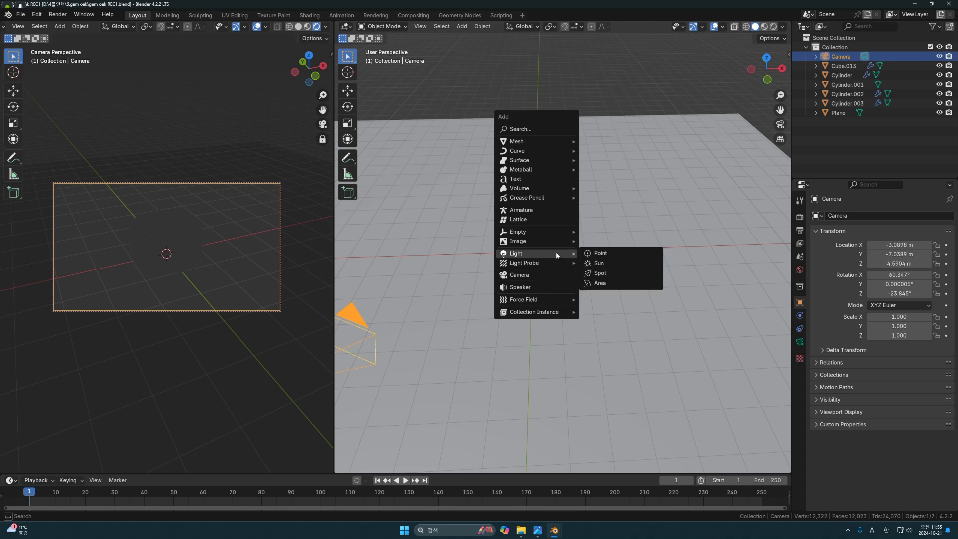
click(606, 265)
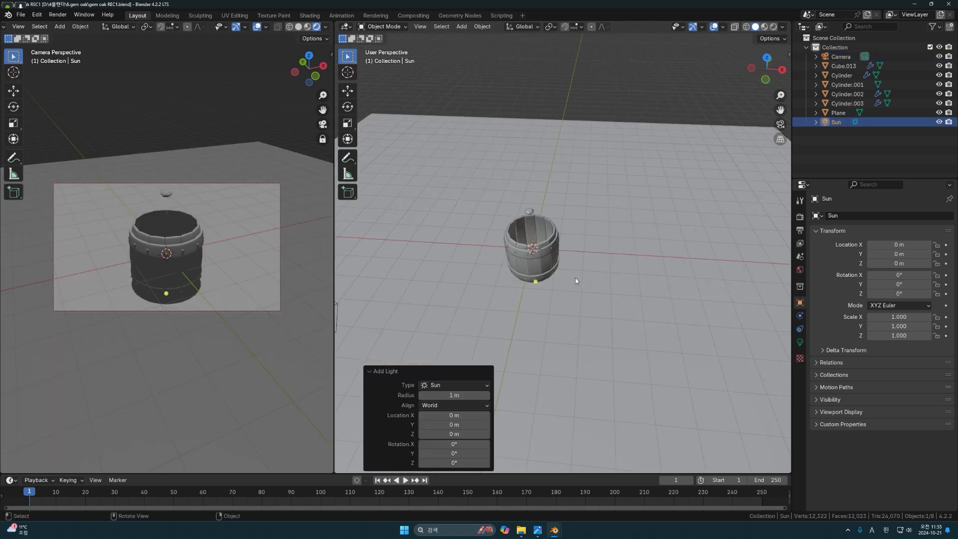
- Raise the sun light about 4.33 m along Z above the barrel
key(g)
key(z)
click(567, 172)
middle_drag(567, 171, 583, 245)
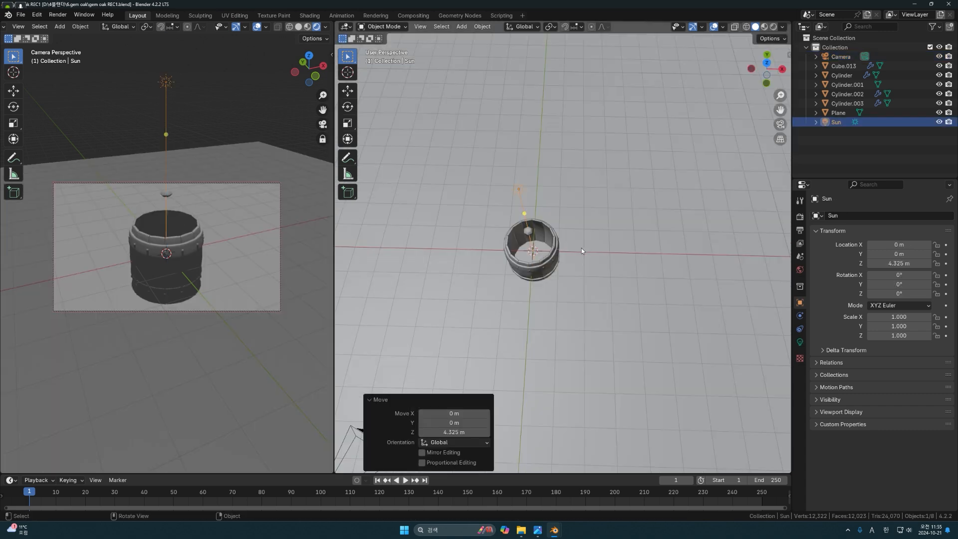
key(g)
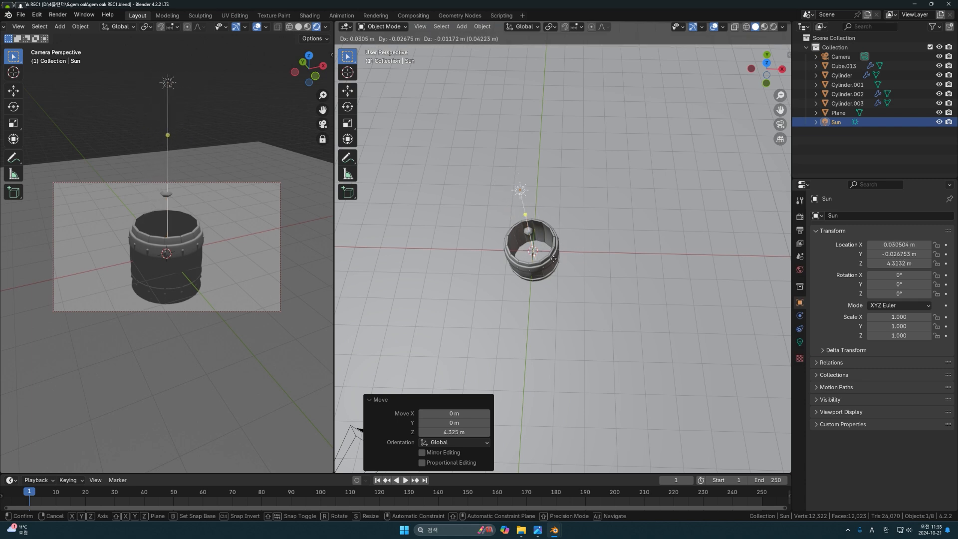
key(Escape)
- Move the sun light to about X -2.53 m, Y -0.81 m, Z 4.13 m and rotate it to shine diagonally down on the barrel
middle_drag(554, 259, 553, 265)
key(r)
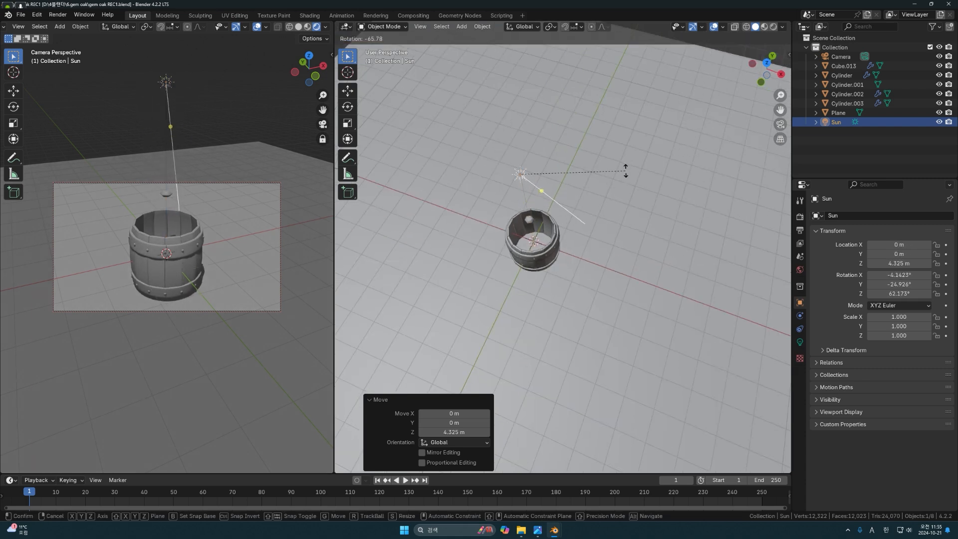
click(615, 203)
key(ctrl+KP_3)
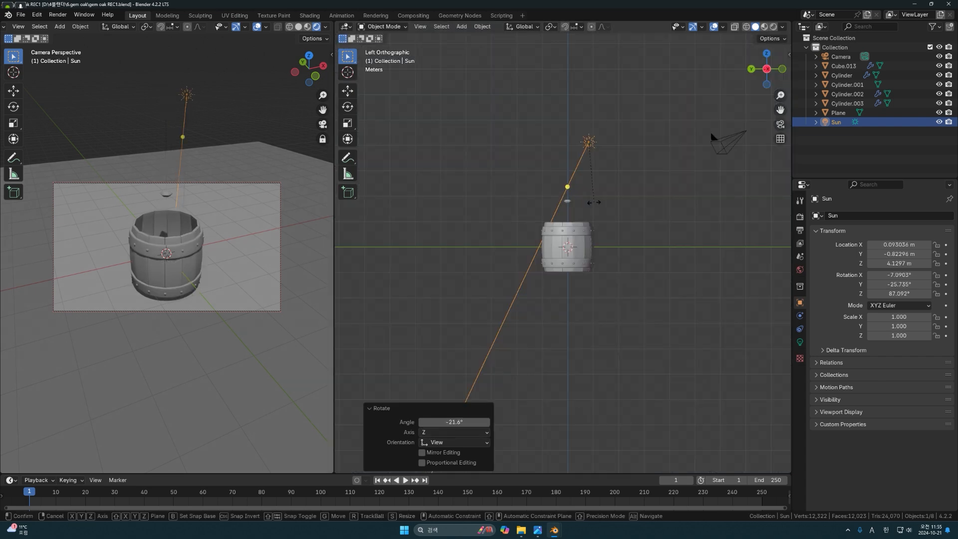
key(r)
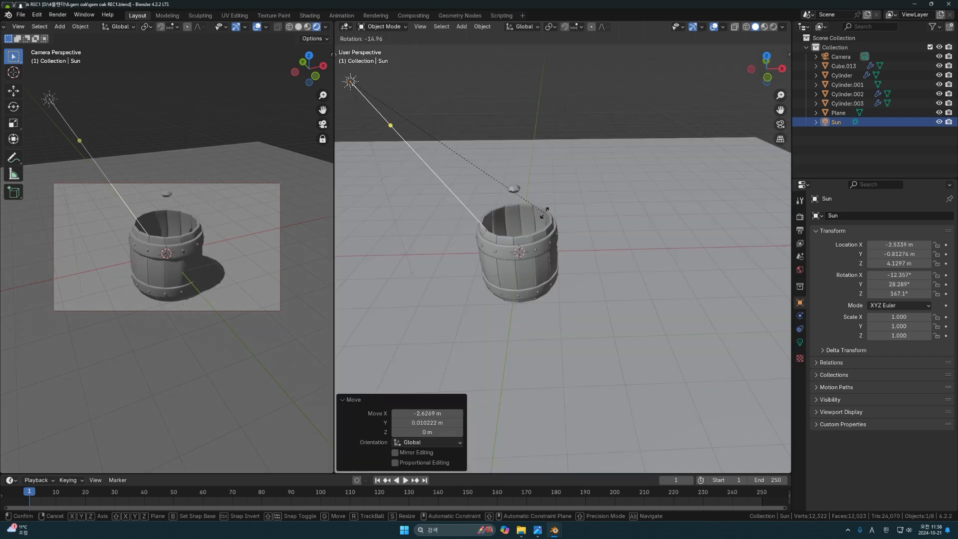
click(549, 205)
middle_drag(549, 205, 454, 148)
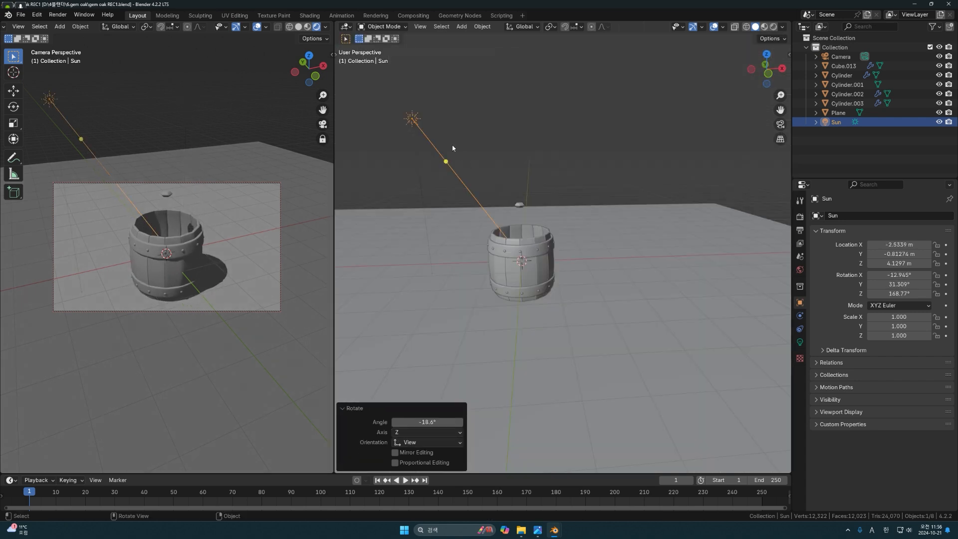
- Set the sun light's strength to 3
click(417, 124)
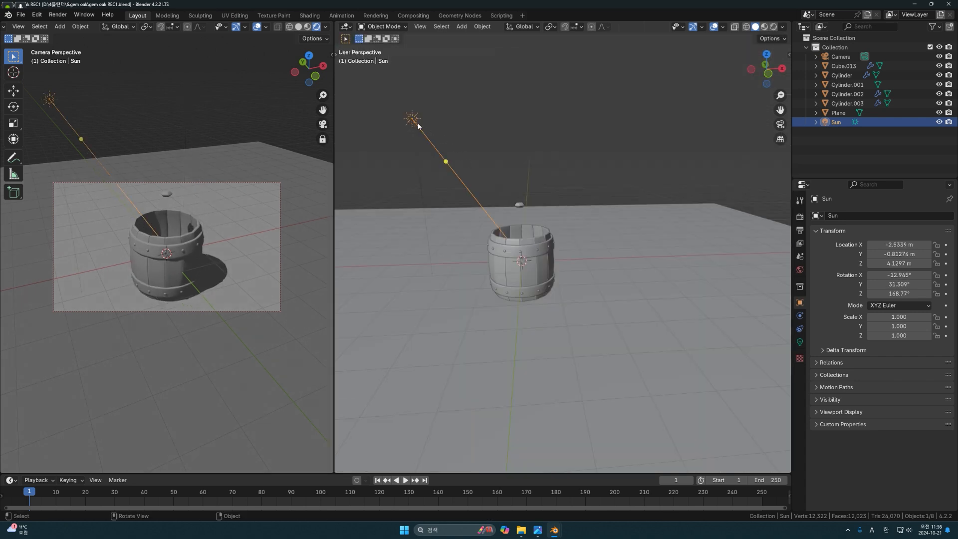
click(800, 342)
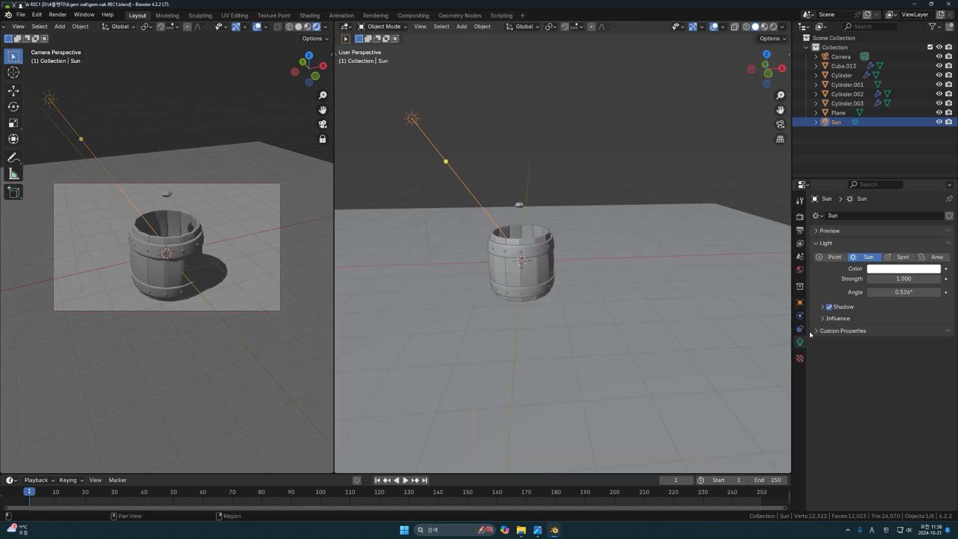
click(899, 278)
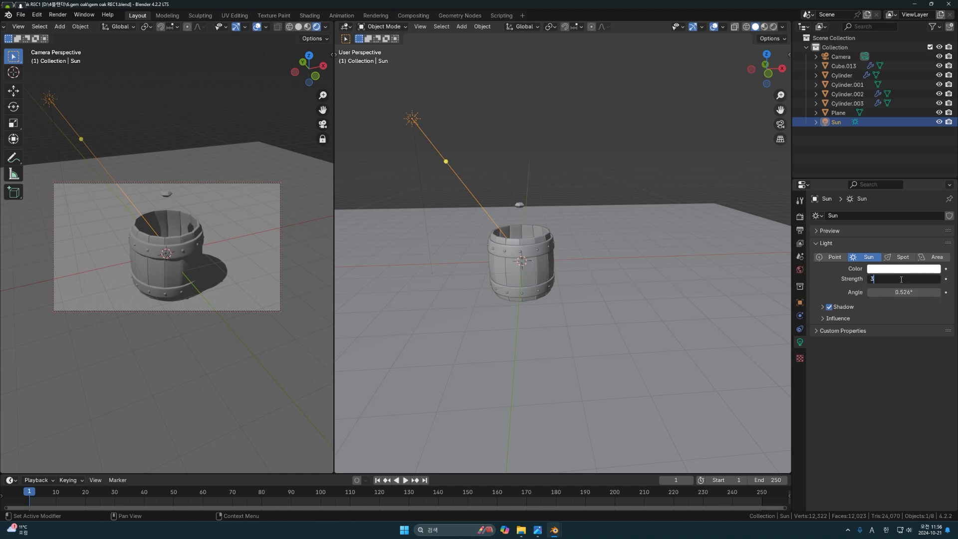
key(Return)
- Show the main working viewport in front orthographic view with rendered shading
mouse_move(605, 313)
middle_down()
mouse_move(591, 305)
mouse_move(667, 221)
middle_up()
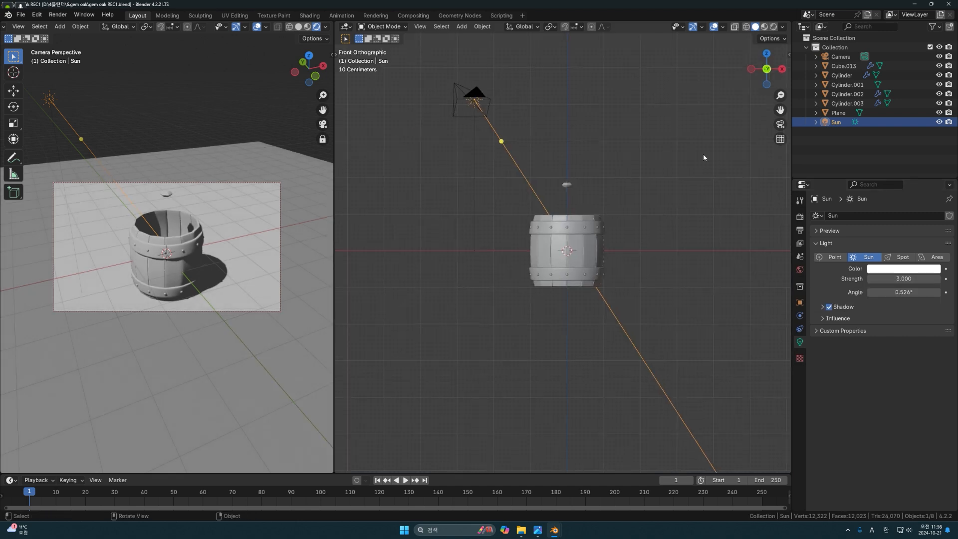
click(773, 27)
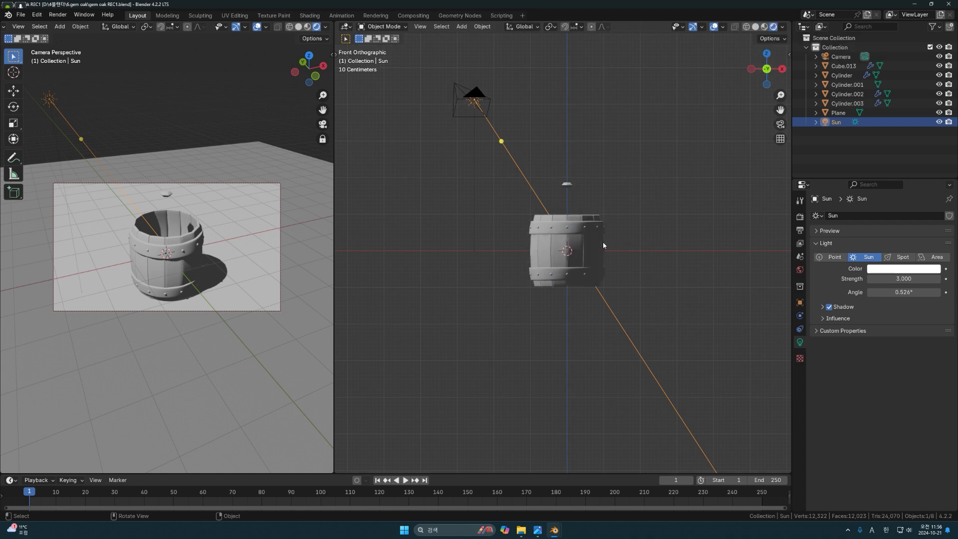
- Add an area light at the scene origin
middle_drag(598, 235, 579, 267)
key(shift+a)
mouse_move(579, 267)
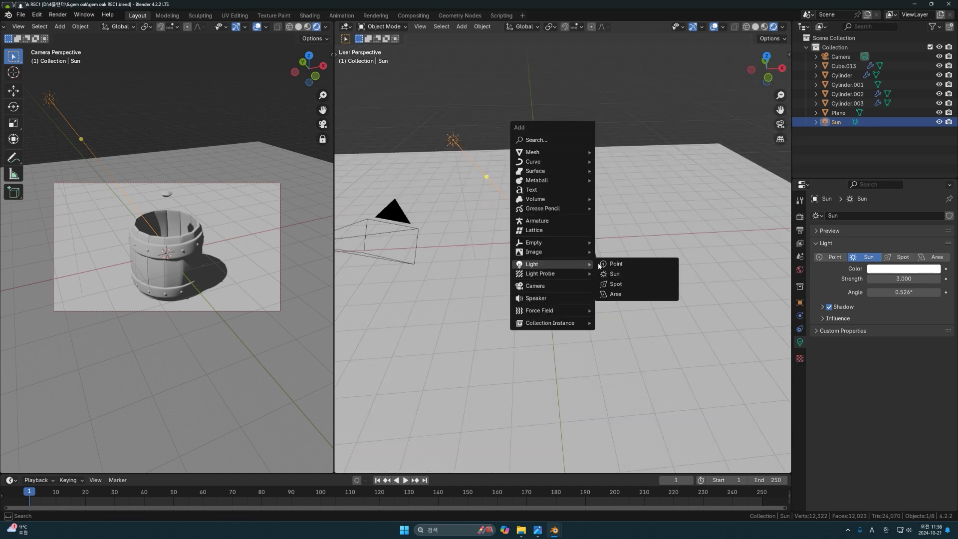
click(616, 295)
- Move the area light about -4.53 m along Y and 2.87 m along Z in left orthographic view, and tilt it toward the barrel
key(ctrl+KP_3)
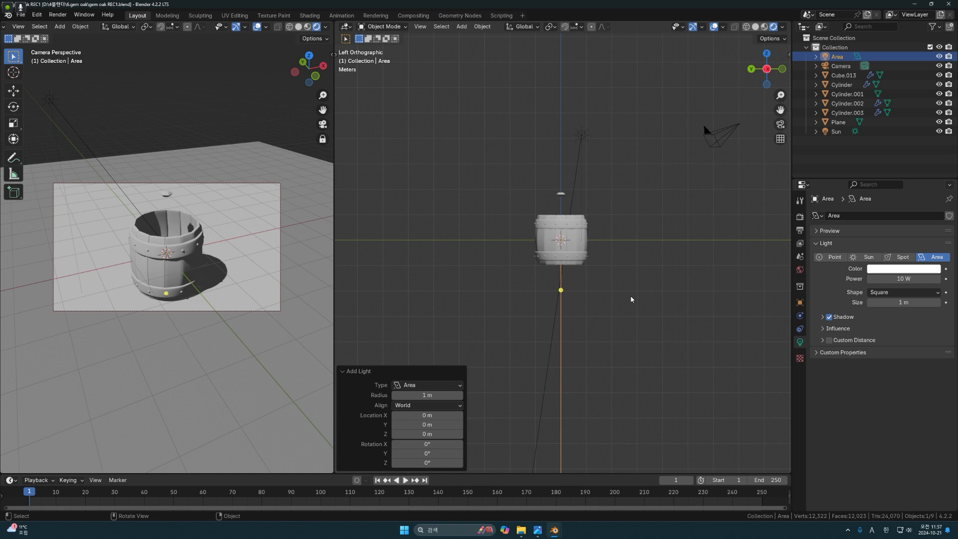
key(g)
click(747, 227)
key(r)
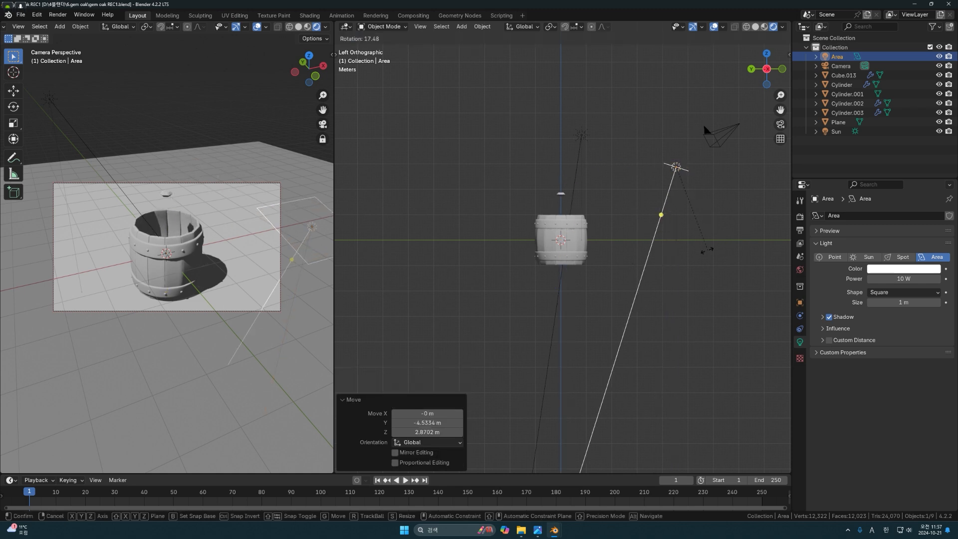
click(657, 249)
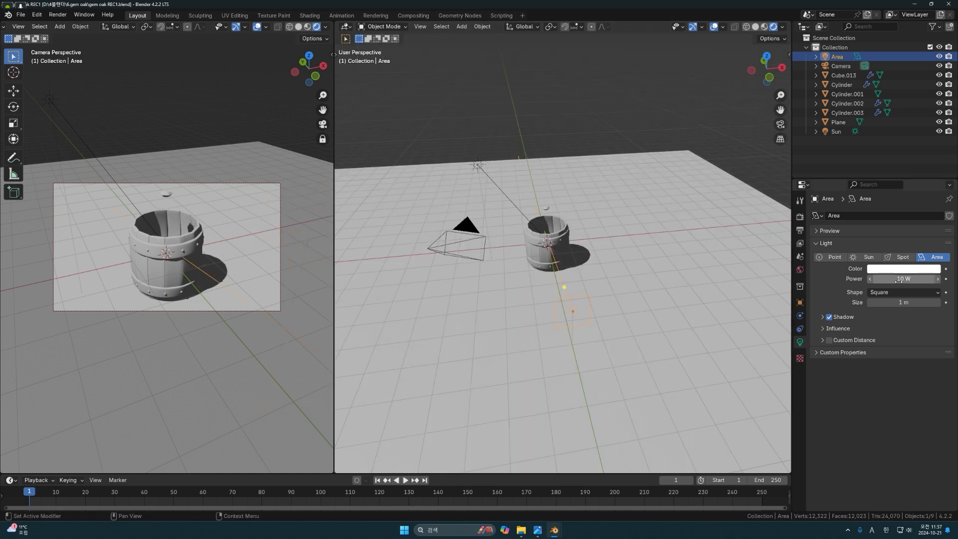
- Enlarge the area light to a size of 5.02 m and set its power to 200 W
mouse_move(903, 302)
mouse_down()
mouse_move(923, 302)
mouse_move(914, 303)
mouse_up()
click(904, 279)
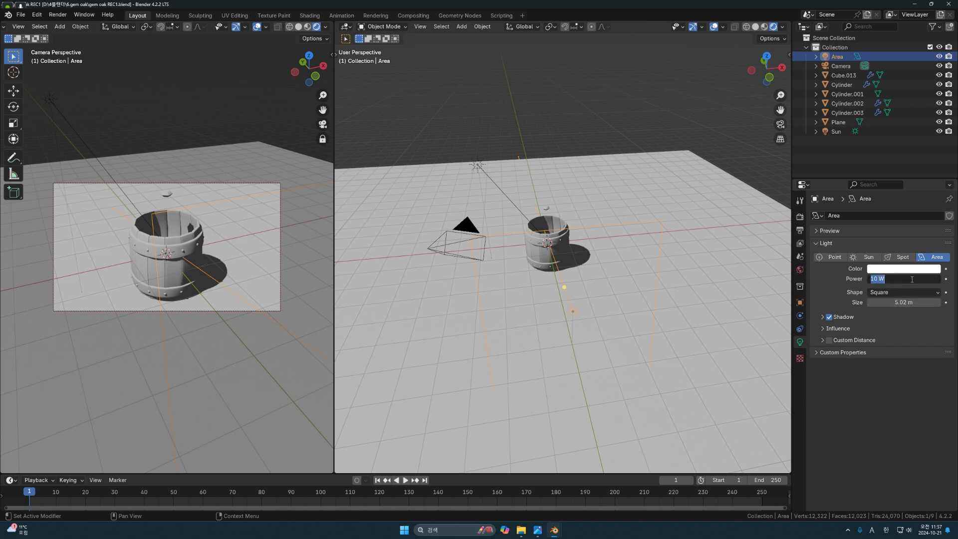
key(Return)
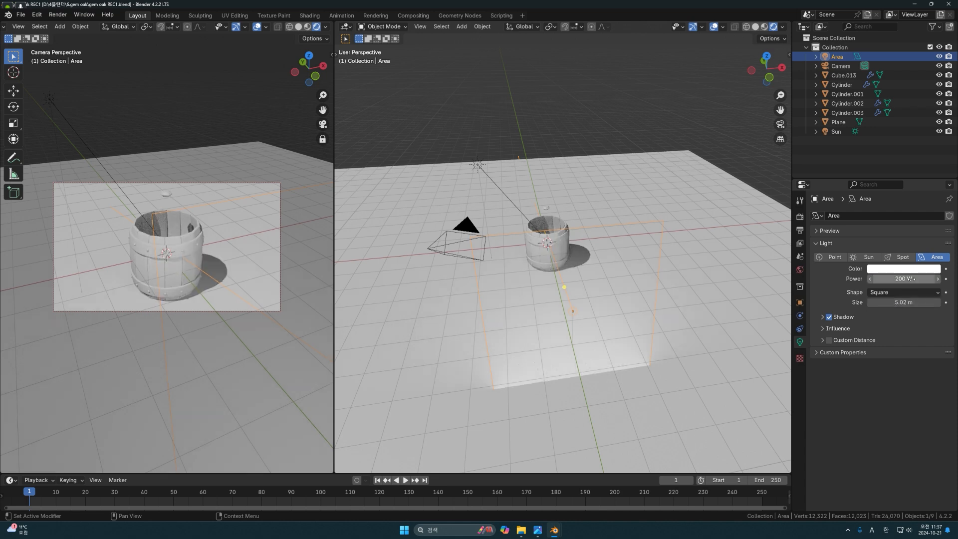
- Lower the area light's power, trying 150 W and settling on 100 W
click(904, 279)
text(150)
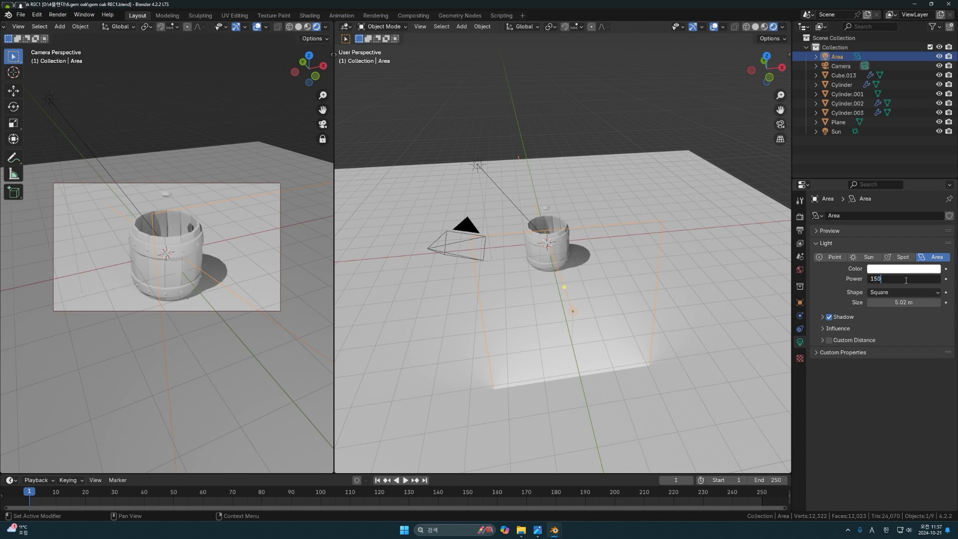
key(Return)
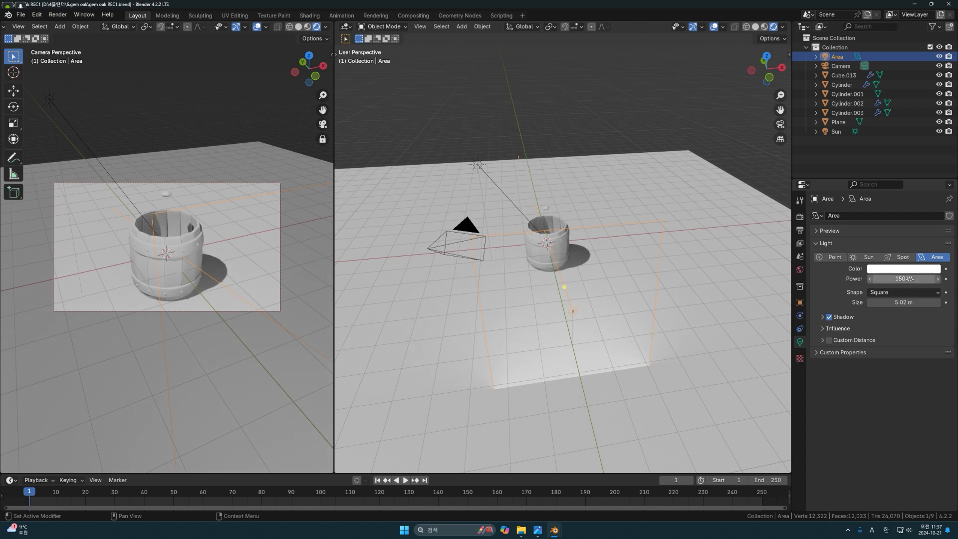
click(905, 279)
text(100)
key(Return)
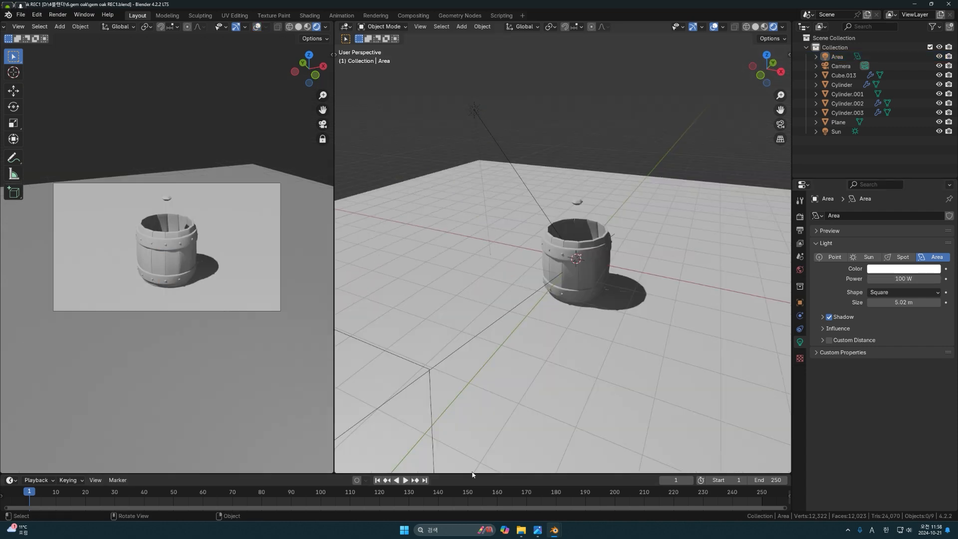
- Enlarge the timeline area, turn it into a Shader Editor and show the World nodes
drag(473, 475, 492, 344)
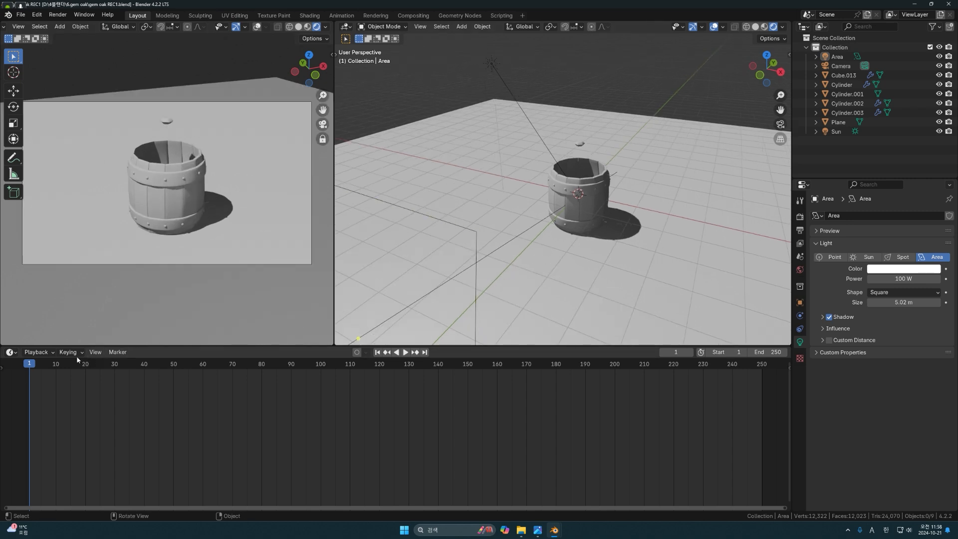
click(11, 352)
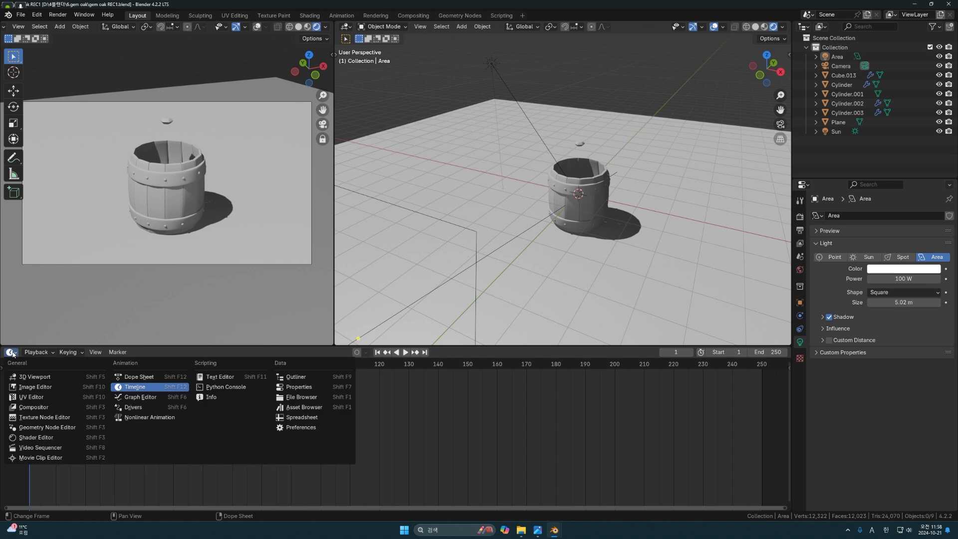
click(35, 437)
drag(442, 346, 434, 325)
click(40, 331)
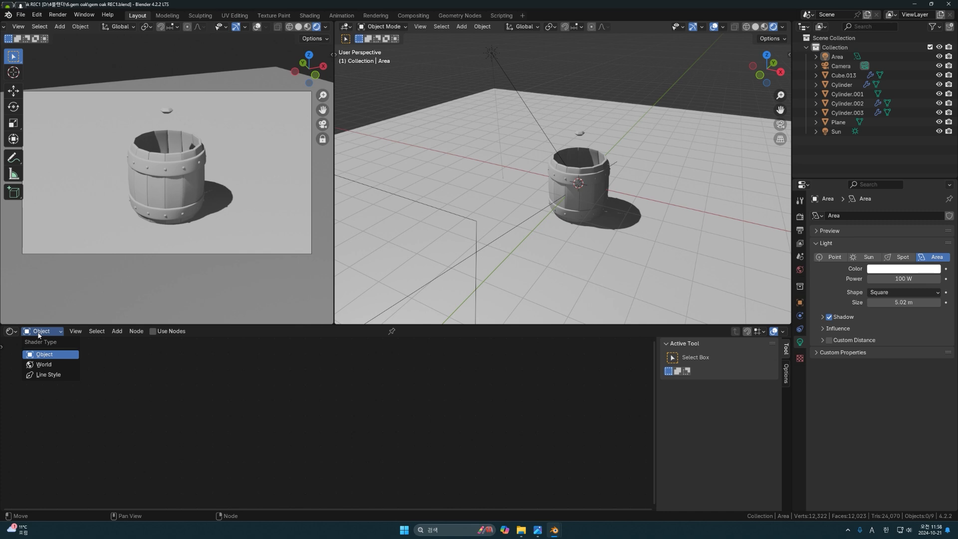
click(44, 365)
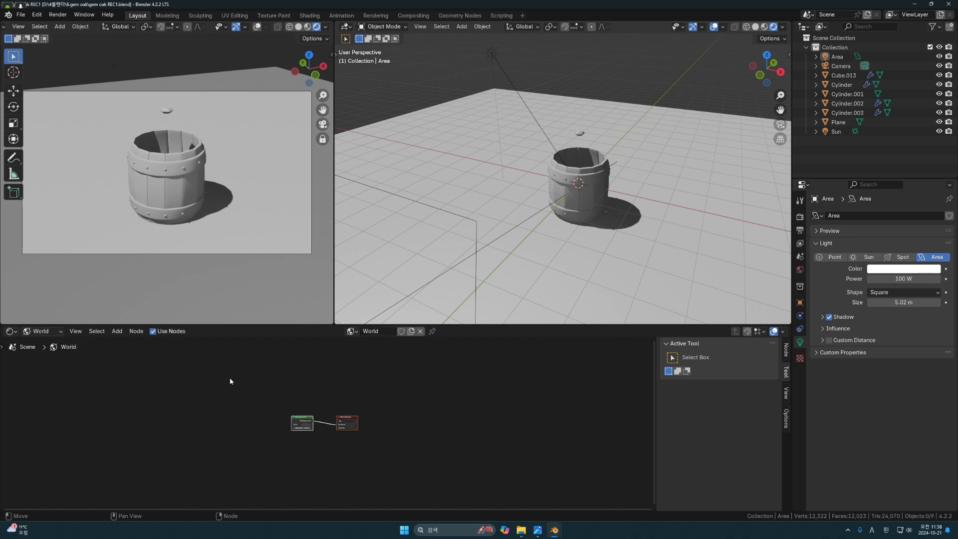
- Move the World Output node farther from the Background node and place a duplicate Background node below the original
scroll(324, 398, up, 5)
middle_drag(351, 388, 358, 373)
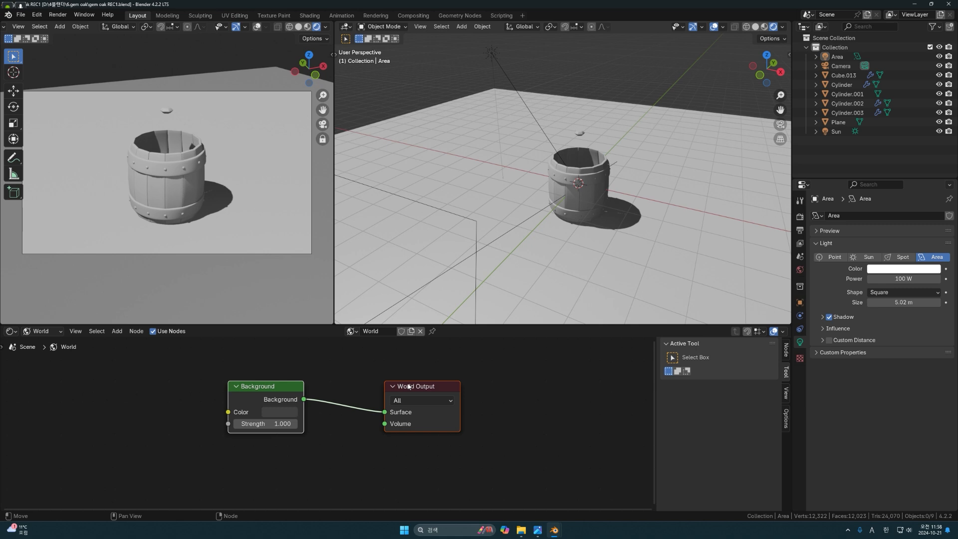
drag(407, 387, 430, 385)
middle_drag(325, 386, 317, 387)
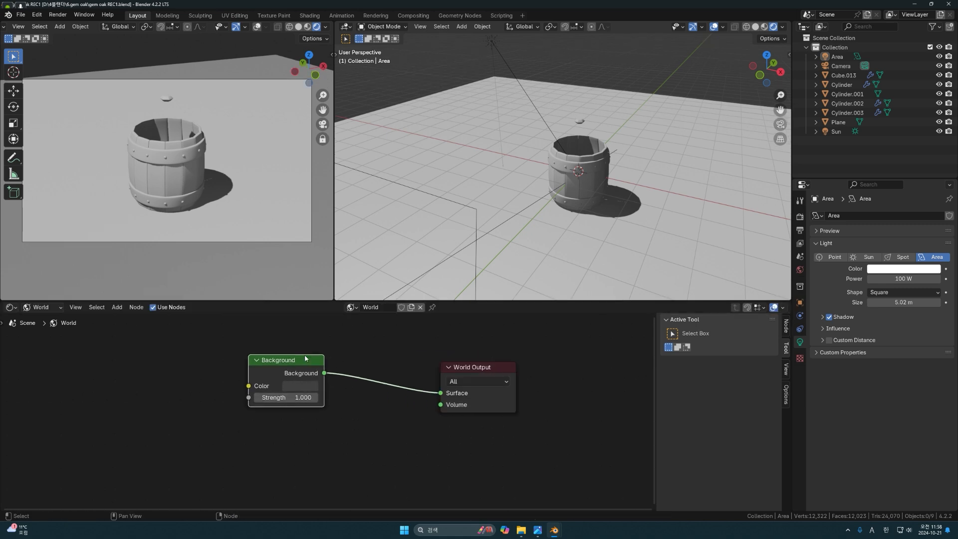
key(shift+d)
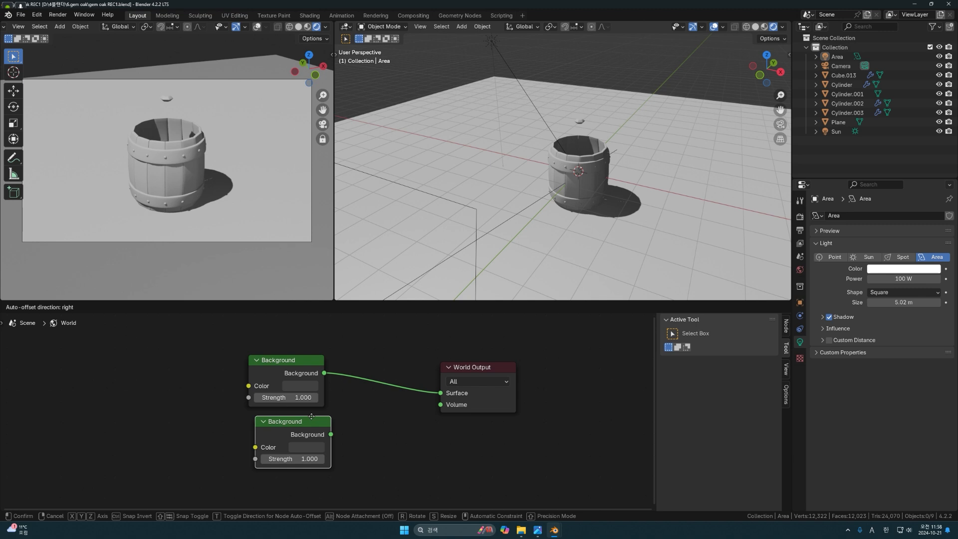
click(303, 420)
click(379, 421)
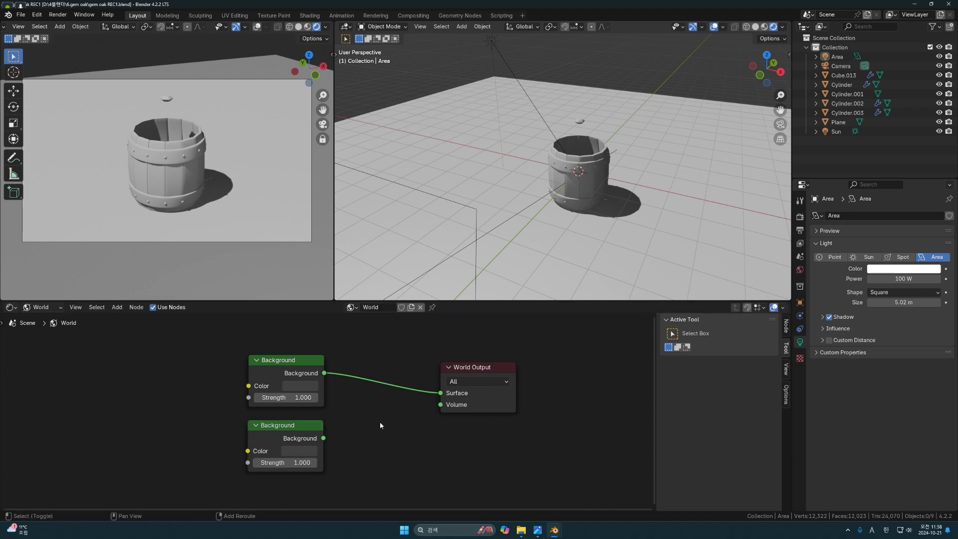
- Add a Mix Shader node beside the Background nodes and shift the World Output node away to make room
key(shift+a)
mouse_move(379, 421)
text(m)
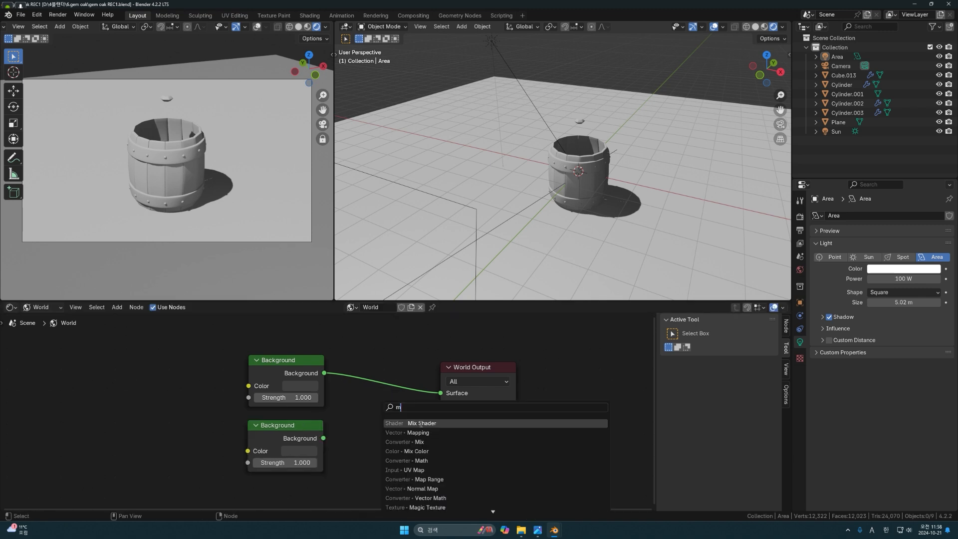
click(426, 423)
click(364, 415)
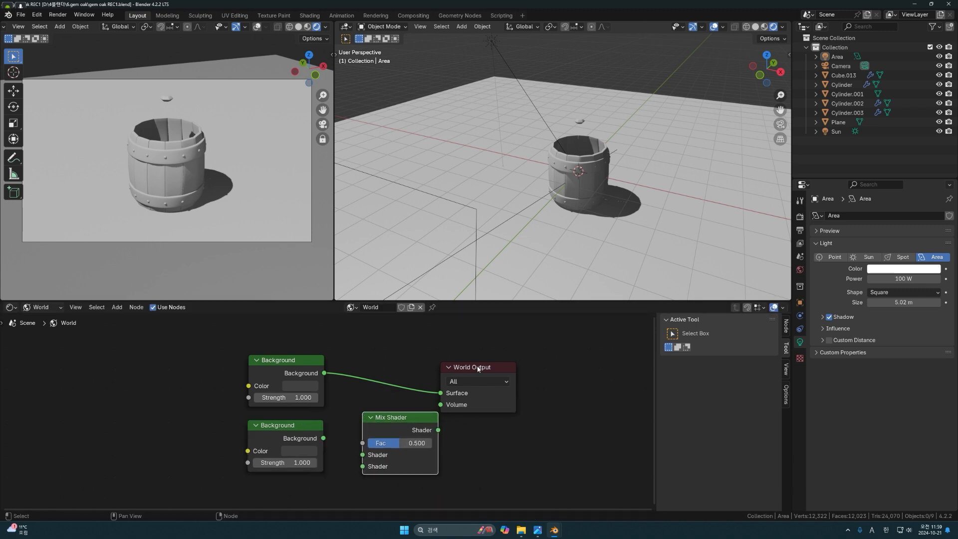
drag(478, 369, 509, 362)
- Add a Light Path node on the input side of the two Background nodes
key(shift+a)
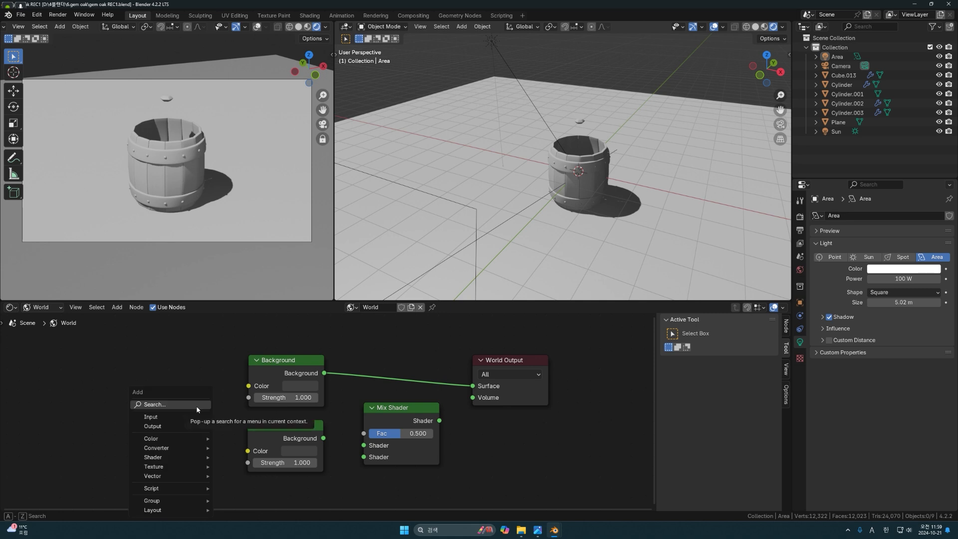
click(198, 408)
text(l)
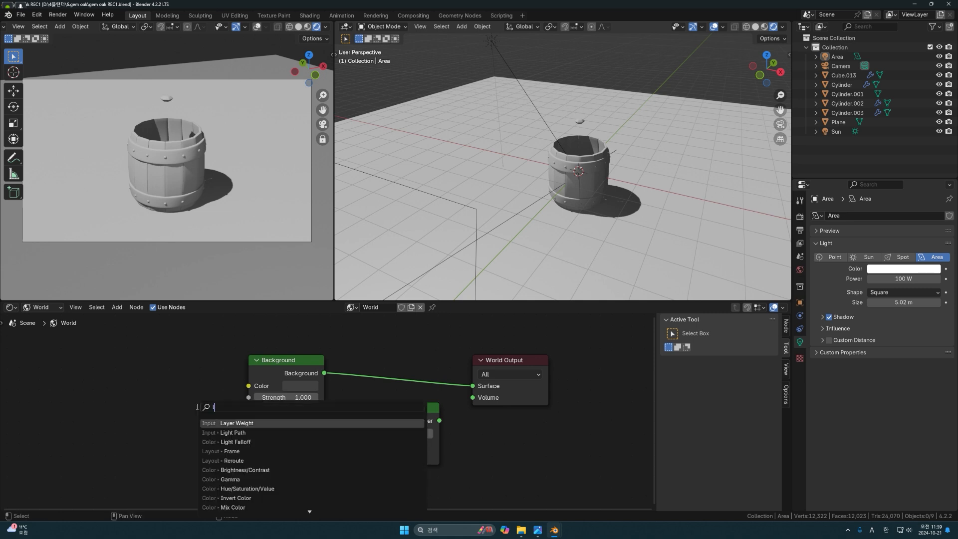
click(235, 432)
click(148, 354)
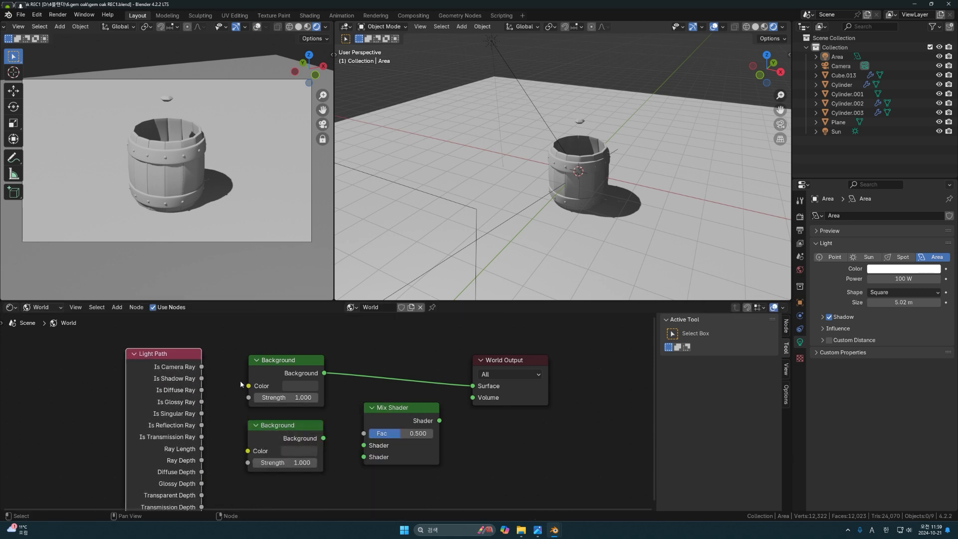
scroll(241, 382, down, 1)
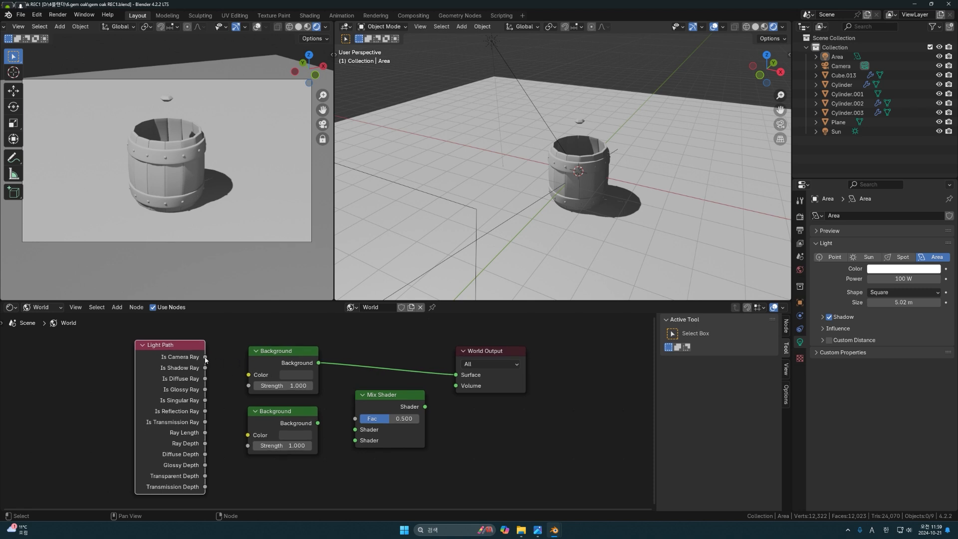
- Link Is Camera Ray to the Mix Shader's Fac, both Backgrounds to its Shader inputs, and its output to the World Output Surface
drag(205, 357, 352, 420)
drag(295, 357, 352, 432)
drag(299, 416, 351, 441)
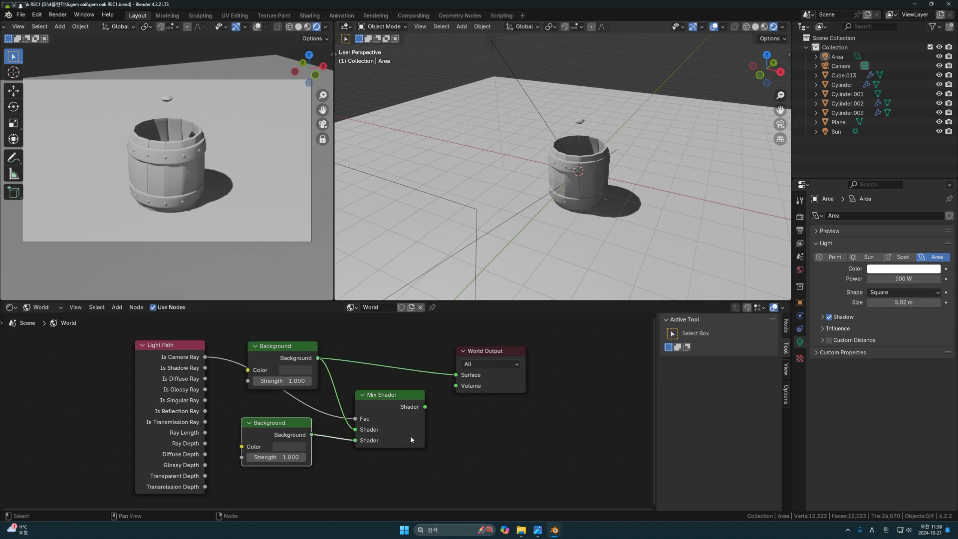
drag(426, 407, 455, 375)
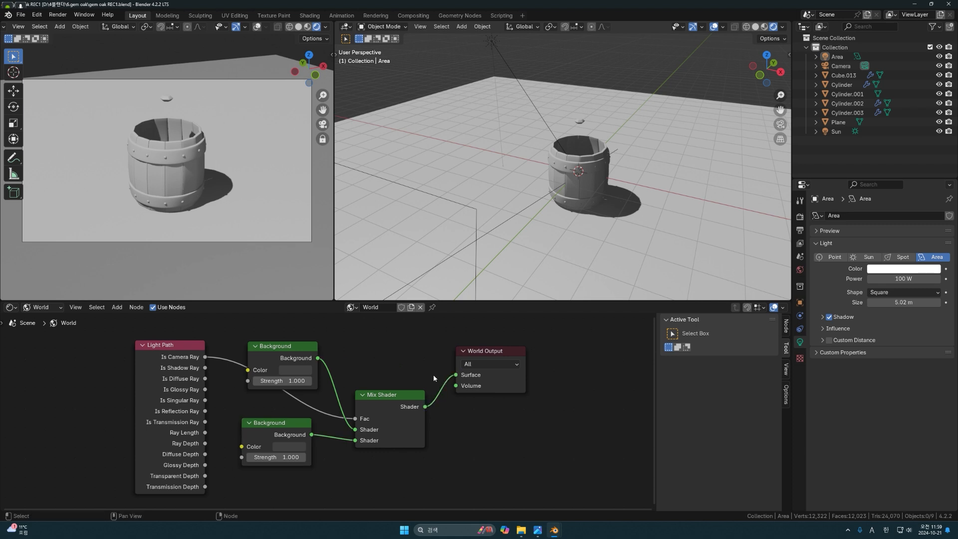
- Move the upper Background node slightly up and set its colour to hue 0.658, saturation 0.643, value 0.186
drag(301, 351, 303, 343)
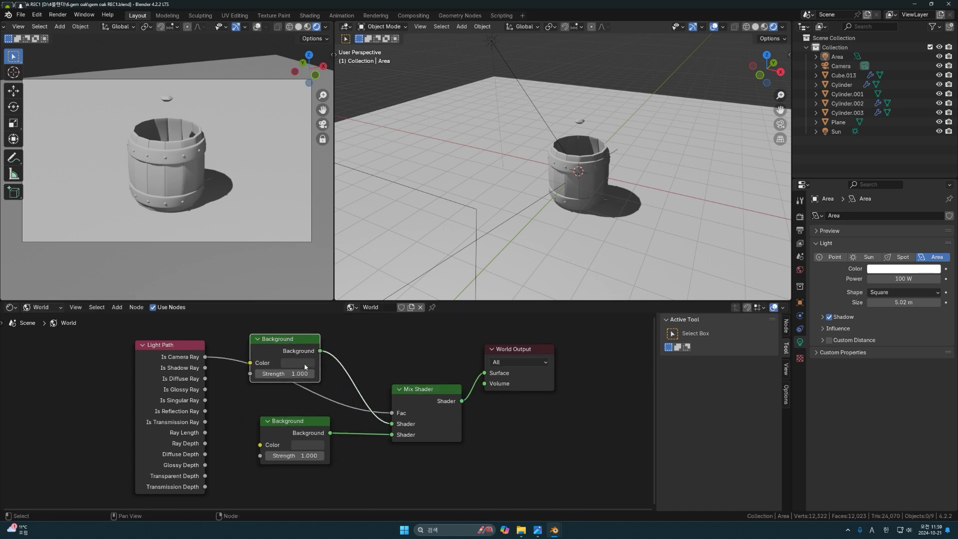
click(306, 363)
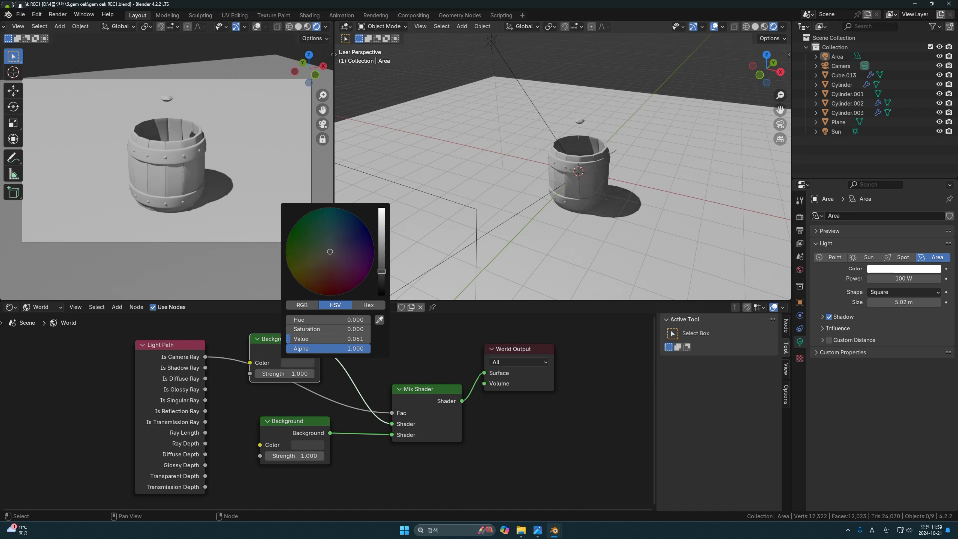
mouse_move(381, 272)
mouse_down()
mouse_move(381, 255)
mouse_move(351, 237)
mouse_move(331, 249)
mouse_move(344, 242)
mouse_up()
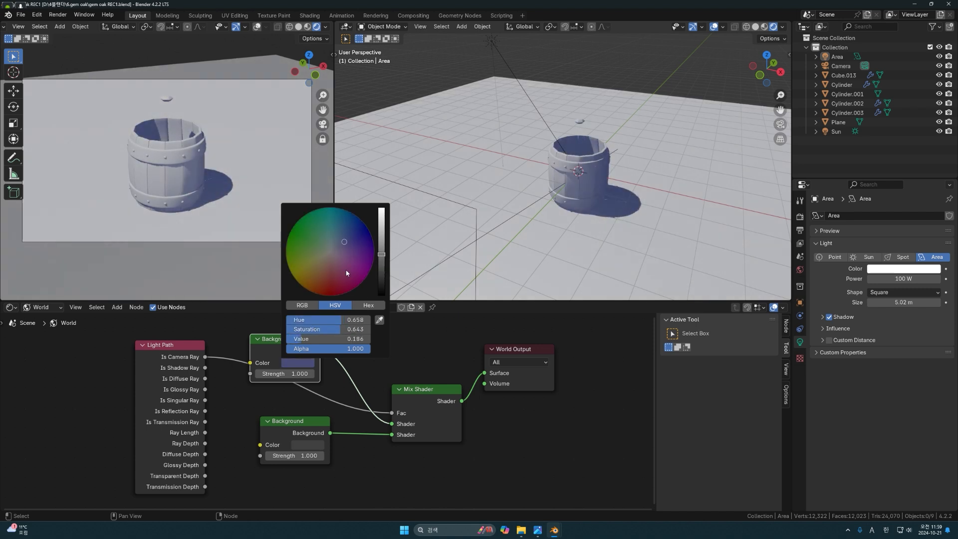
- Set the lower Background node's colour to a medium purple and check the backdrop around the barrel
click(308, 443)
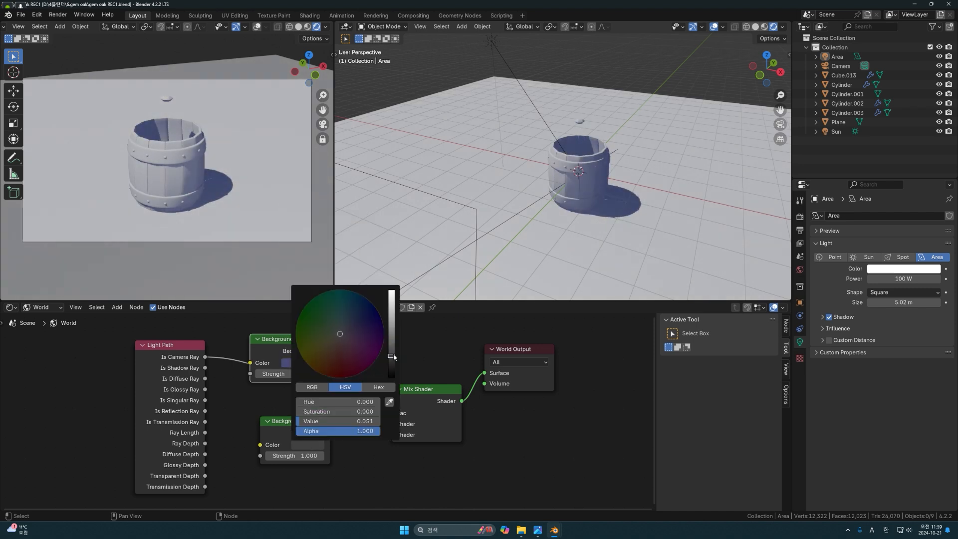
drag(356, 333, 363, 320)
drag(392, 339, 392, 315)
click(362, 325)
scroll(667, 76, up, 1)
mouse_move(622, 193)
middle_down()
mouse_move(541, 191)
mouse_move(606, 216)
mouse_move(611, 202)
middle_up()
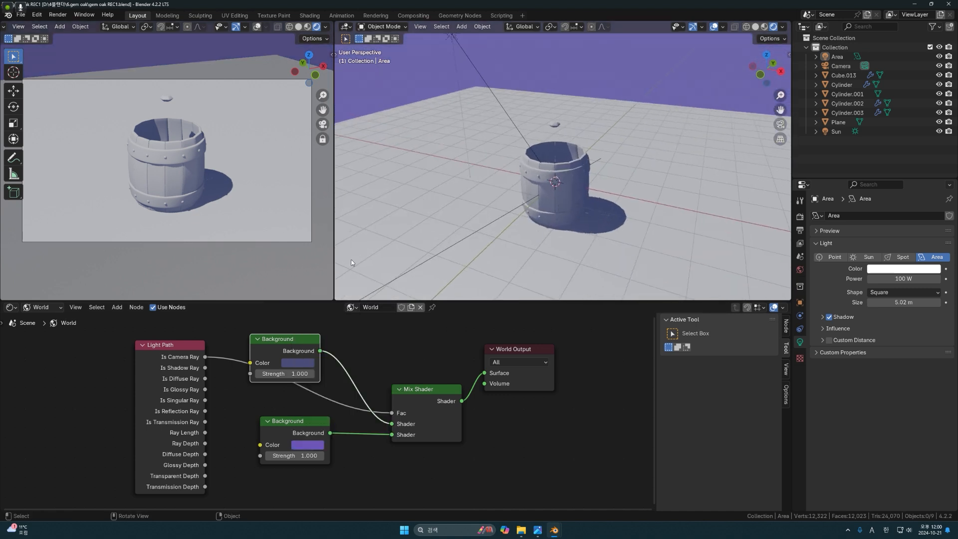
middle_drag(540, 211, 542, 217)
- Switch the node view to Object shaders, create a new material on the floor plane and show its material properties
click(45, 307)
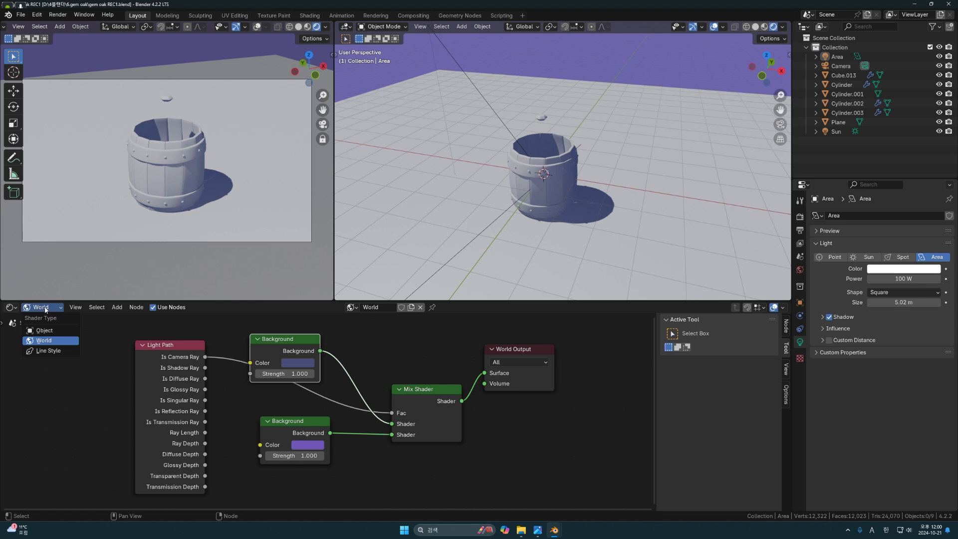
click(45, 331)
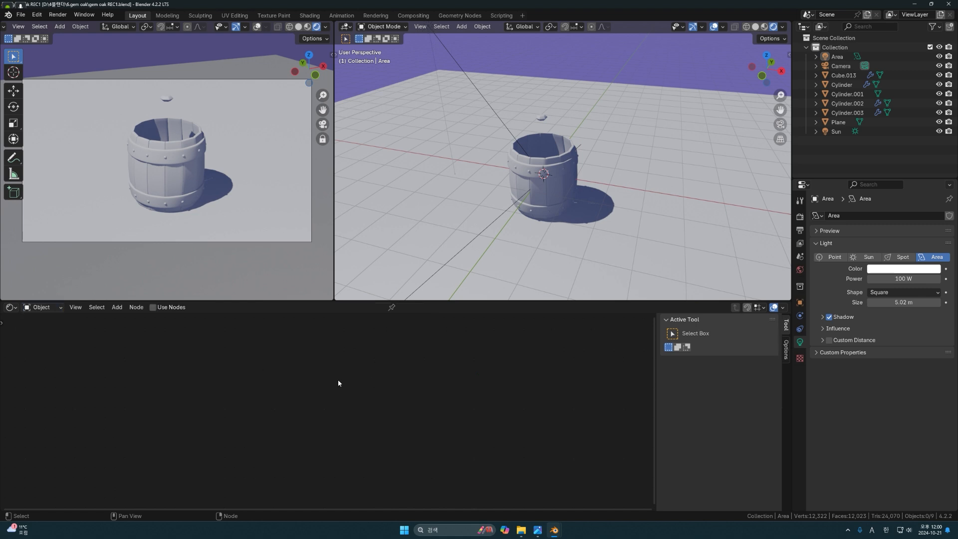
click(666, 240)
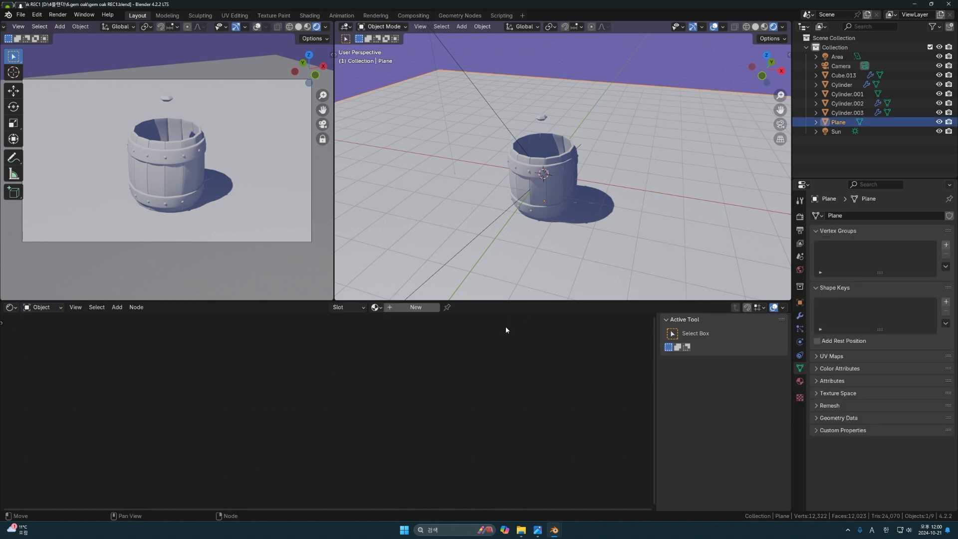
click(417, 308)
click(800, 382)
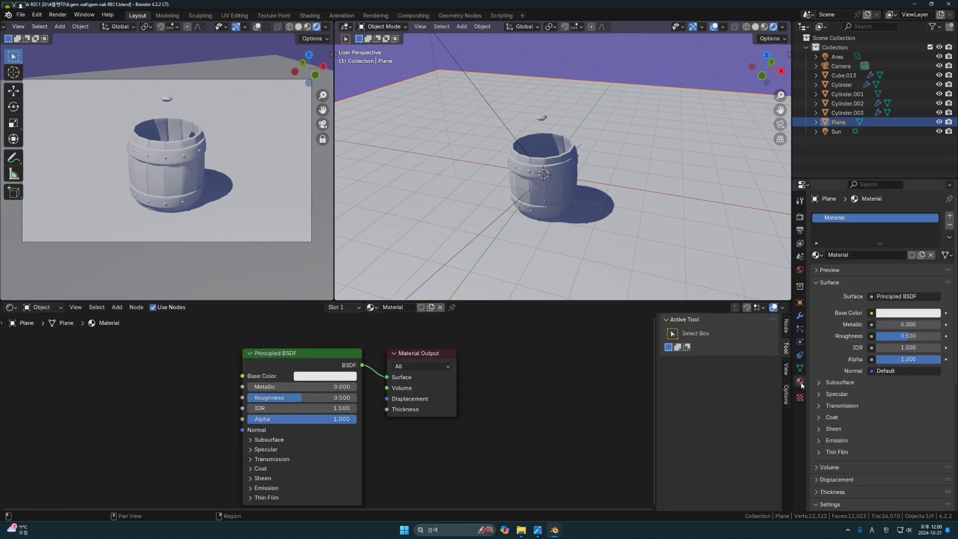
- Set the floor plane material's base colour to the purple sampled from the background behind the barrel
click(325, 376)
click(392, 333)
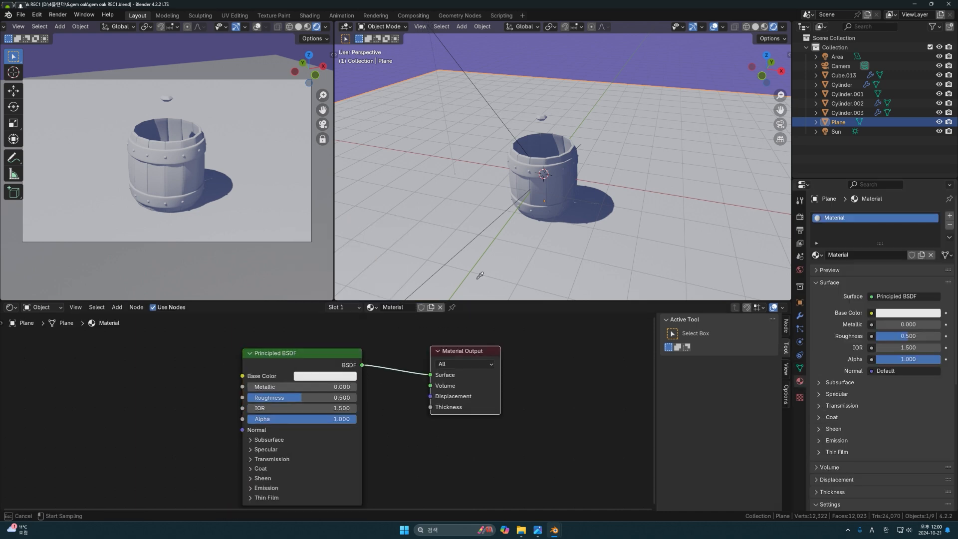
click(673, 67)
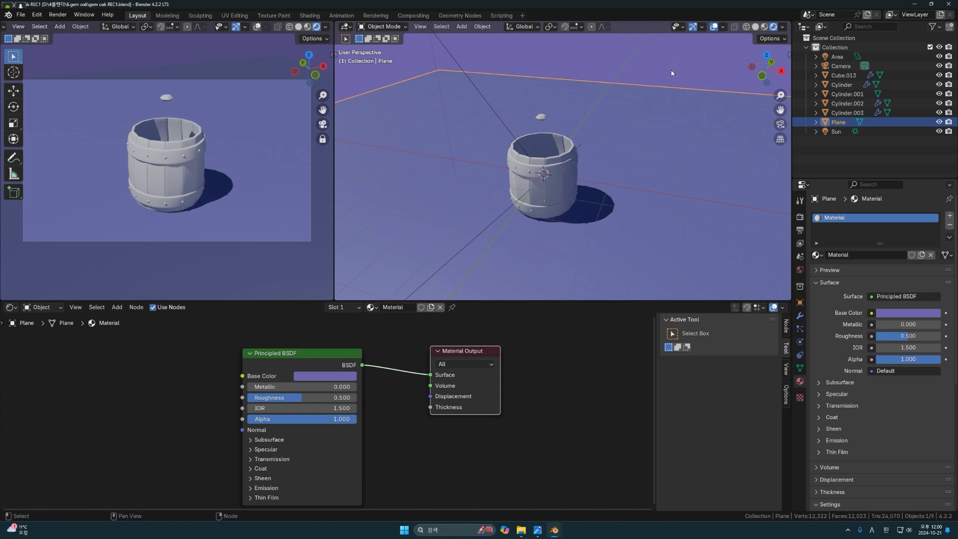
- Select the area light and set its power to 150 W
click(511, 212)
click(895, 279)
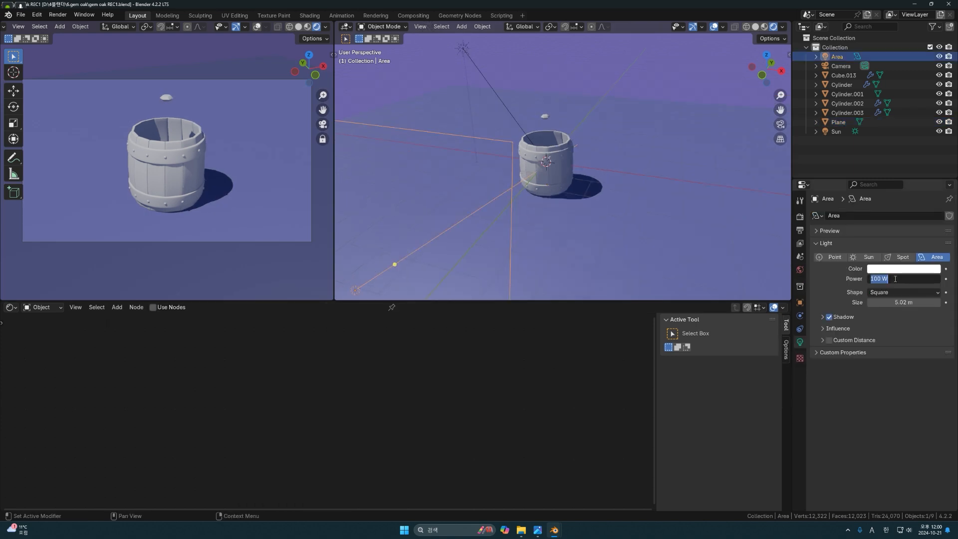
text(150)
key(Return)
- Select the floor plane and scale it up uniformly so it extends farther behind the barrel
click(651, 232)
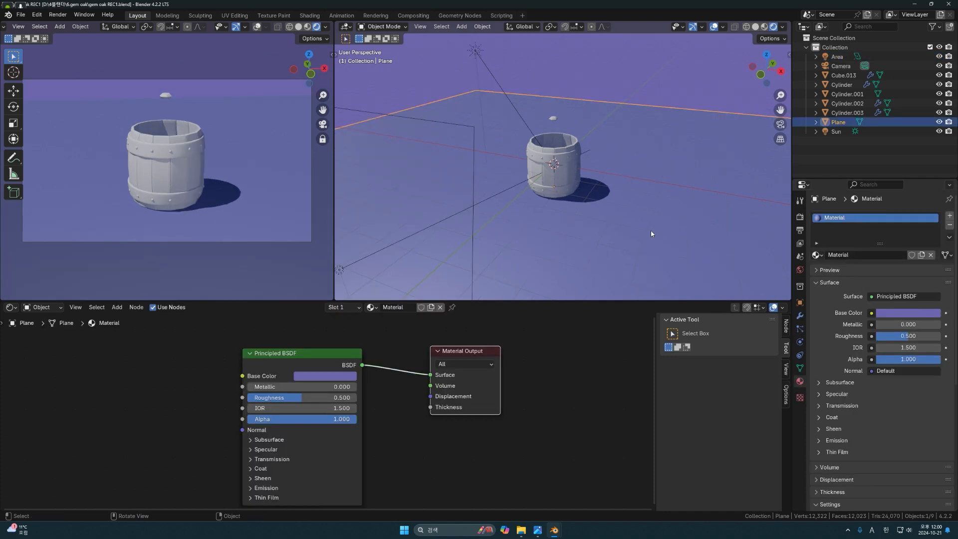
key(s)
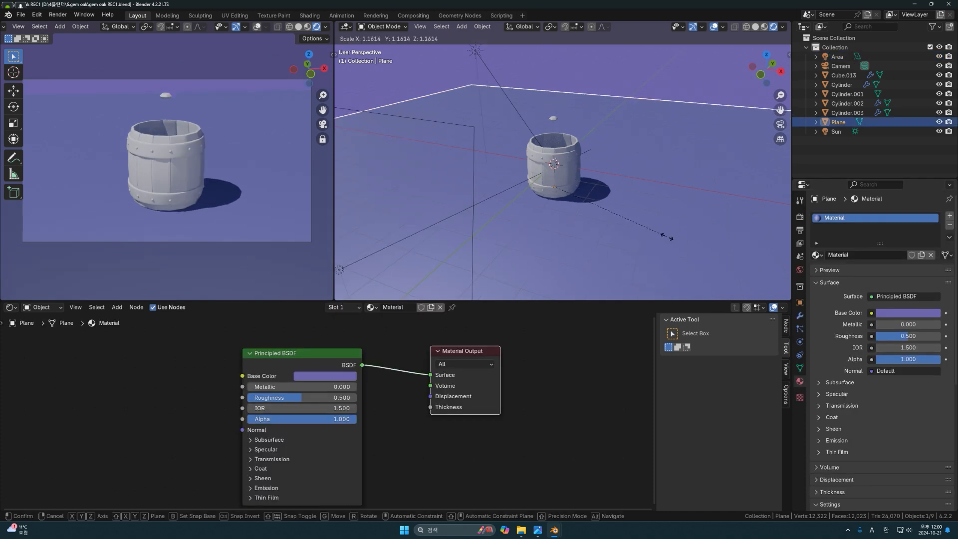
click(761, 276)
- Create a new material on the barrel's wooden body and move its Material Output node away from the Principled BSDF
scroll(566, 217, up, 2)
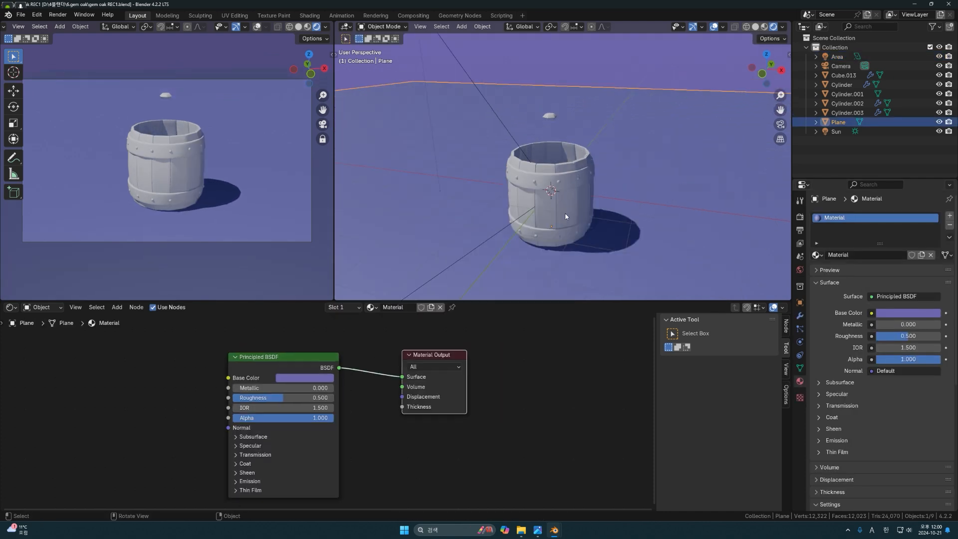
click(566, 213)
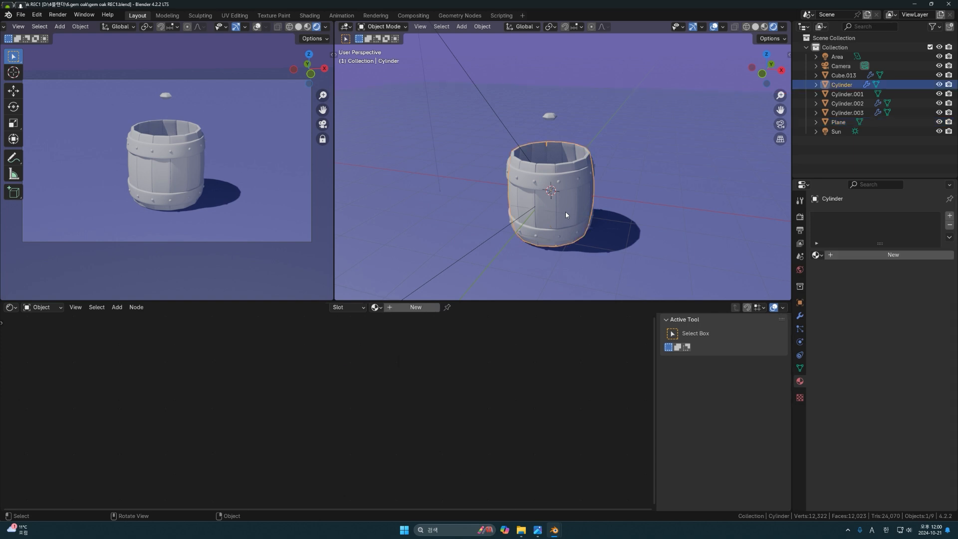
click(422, 308)
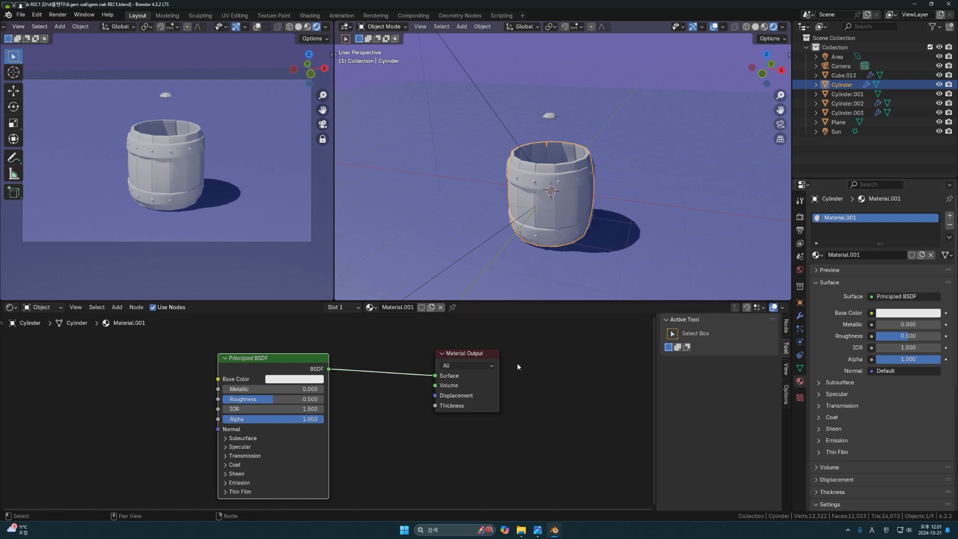
drag(471, 353, 474, 352)
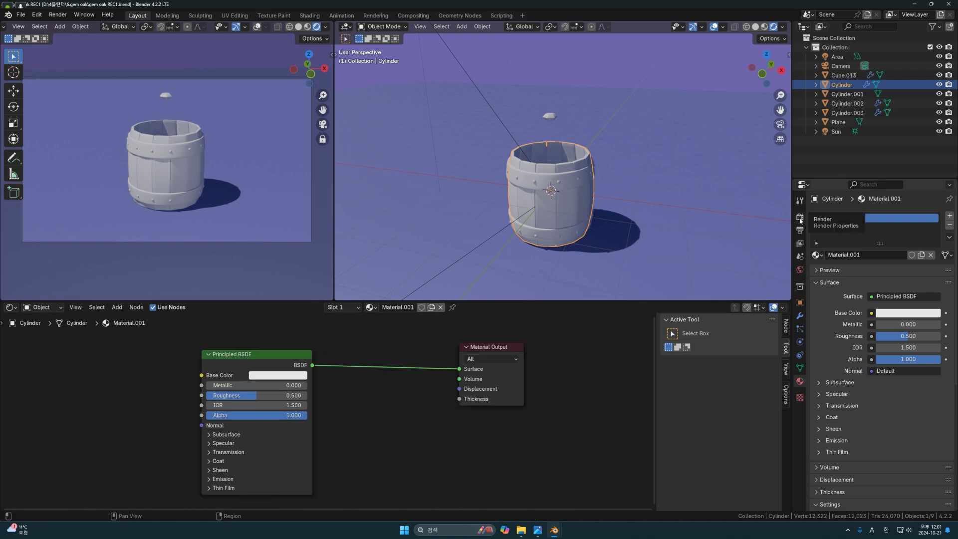
- Set the scene's colour management view transform to Standard
click(801, 218)
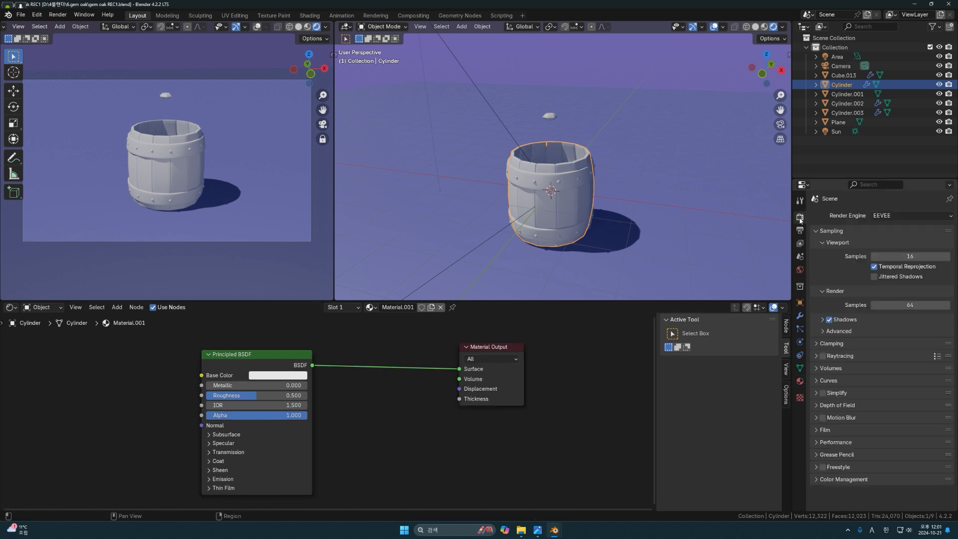
click(844, 479)
scroll(862, 442, down, 5)
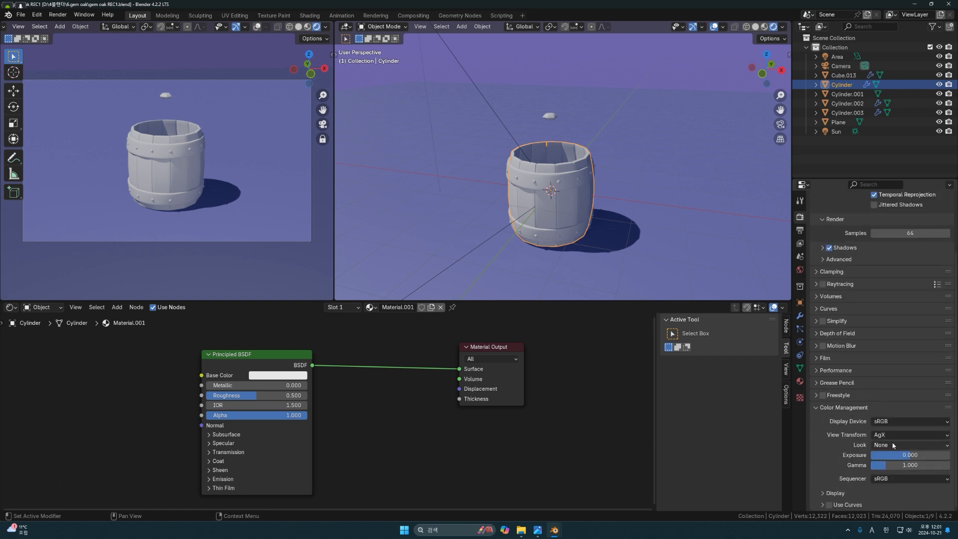
click(894, 435)
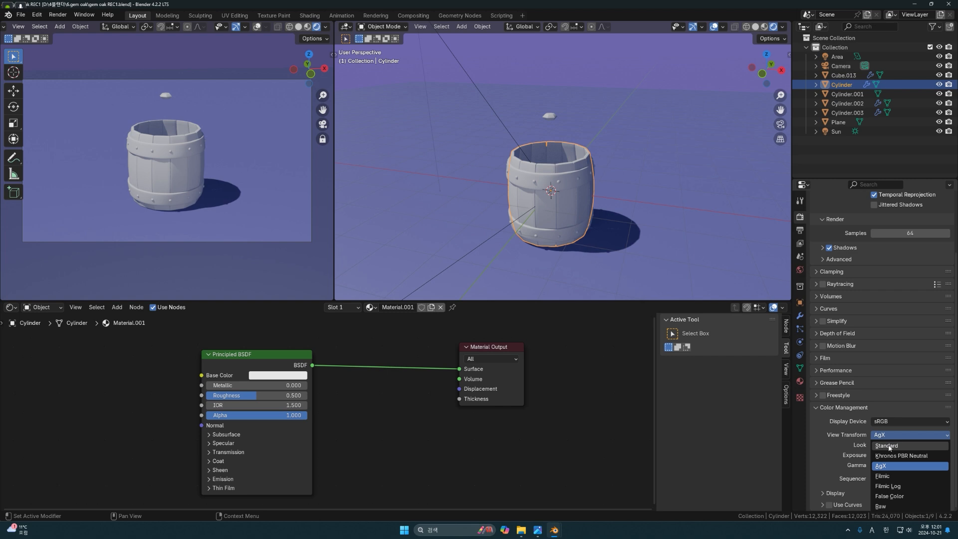
click(889, 446)
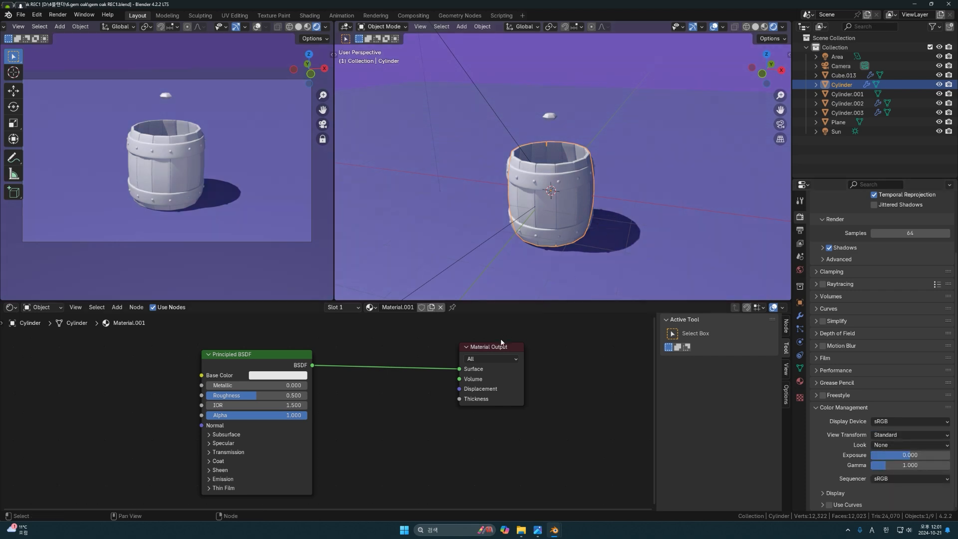
- Insert a Shader to RGB node between the Principled BSDF and the Material Output in the barrel material
key(shift+a)
mouse_move(424, 415)
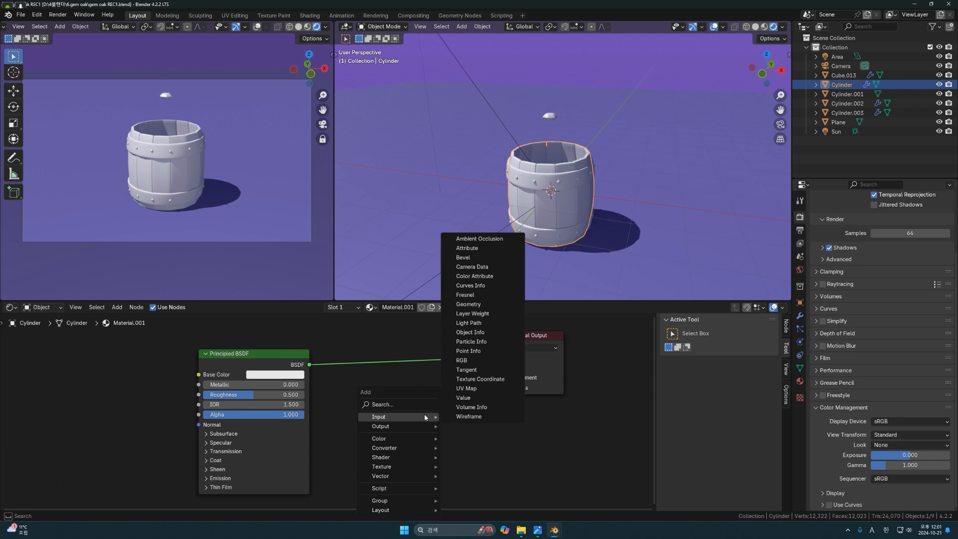
text(s)
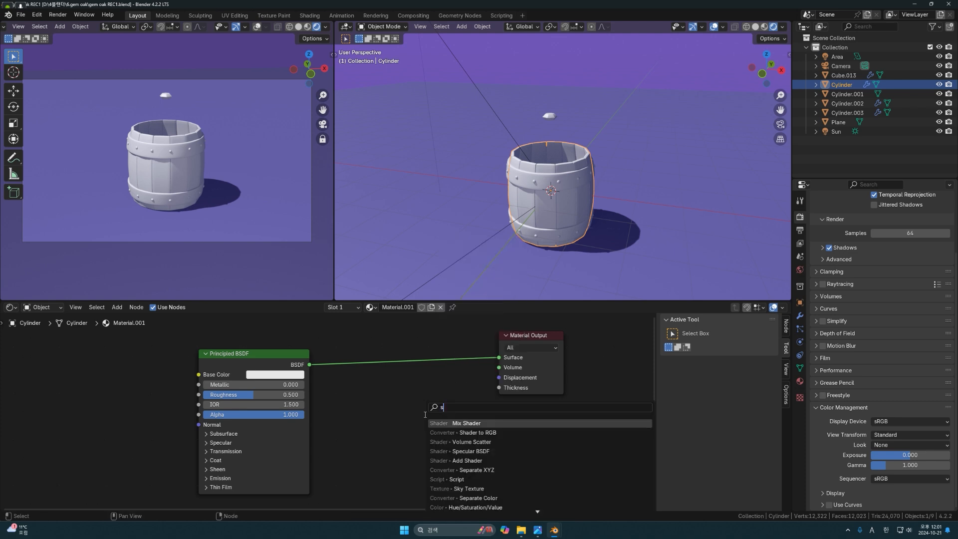
click(474, 432)
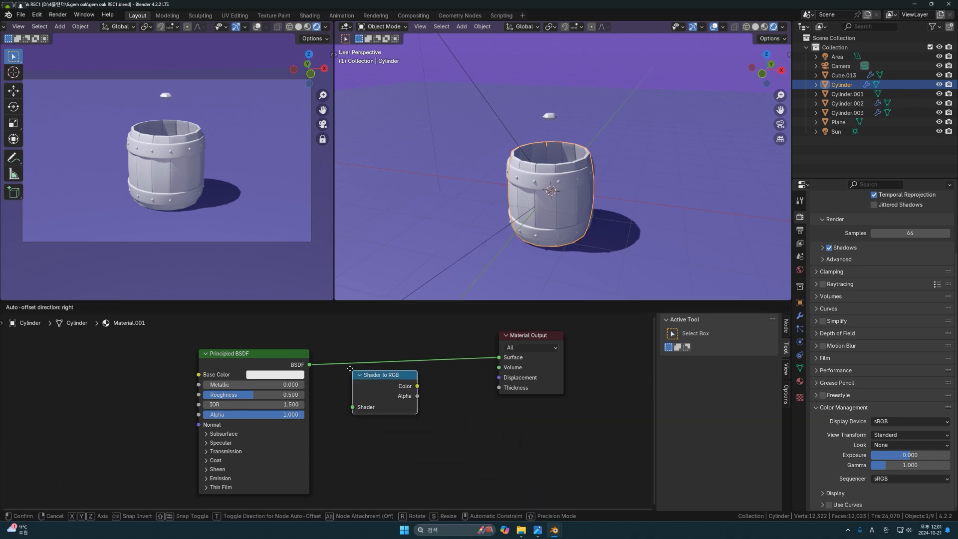
click(337, 359)
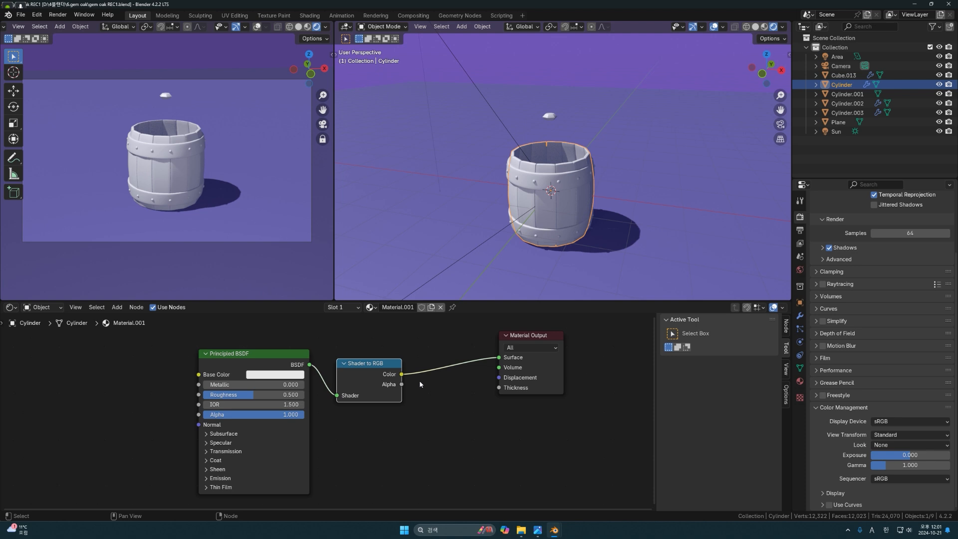
- Insert a Color Ramp node between the Shader to RGB node and the Material Output
key(shift+a)
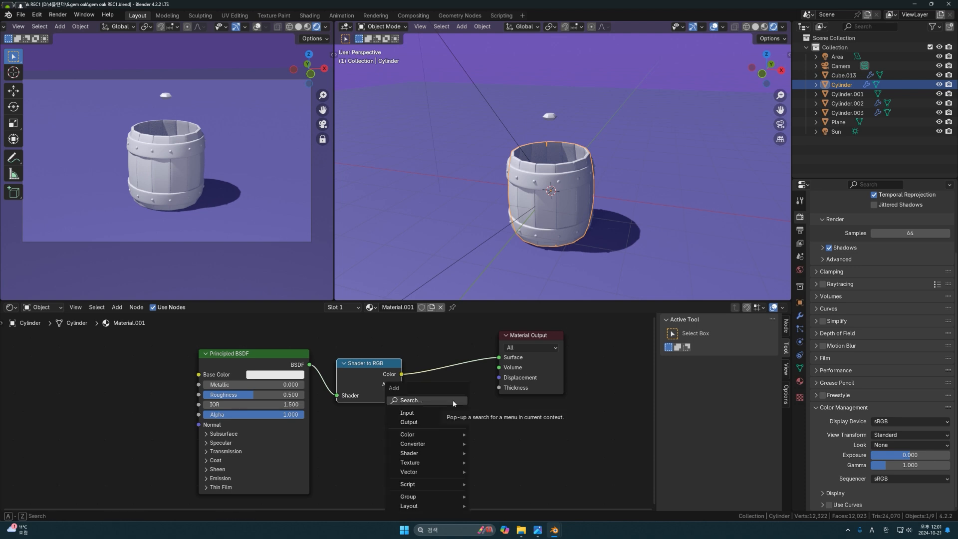
click(453, 399)
text(c)
click(503, 420)
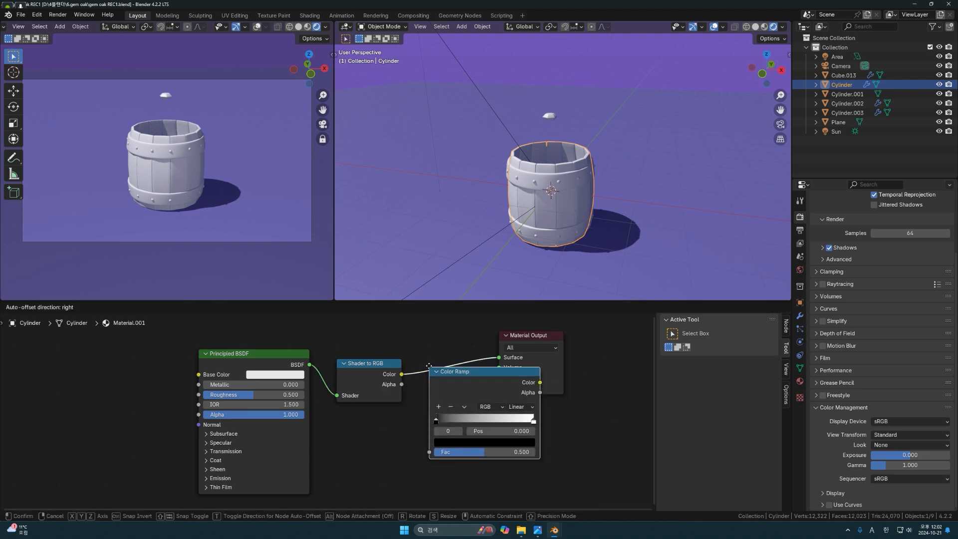
click(420, 352)
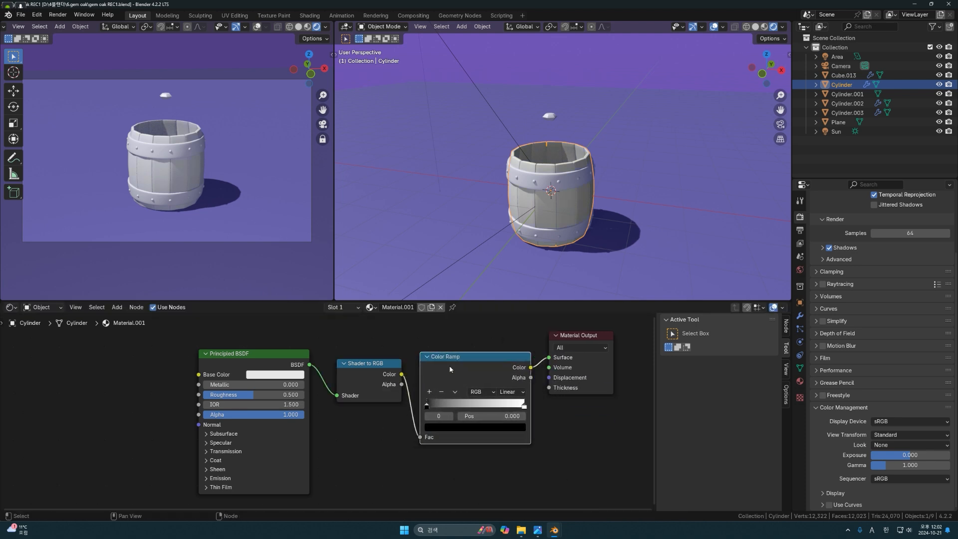
- Set the Color Ramp's white end stop to a light pink
click(512, 403)
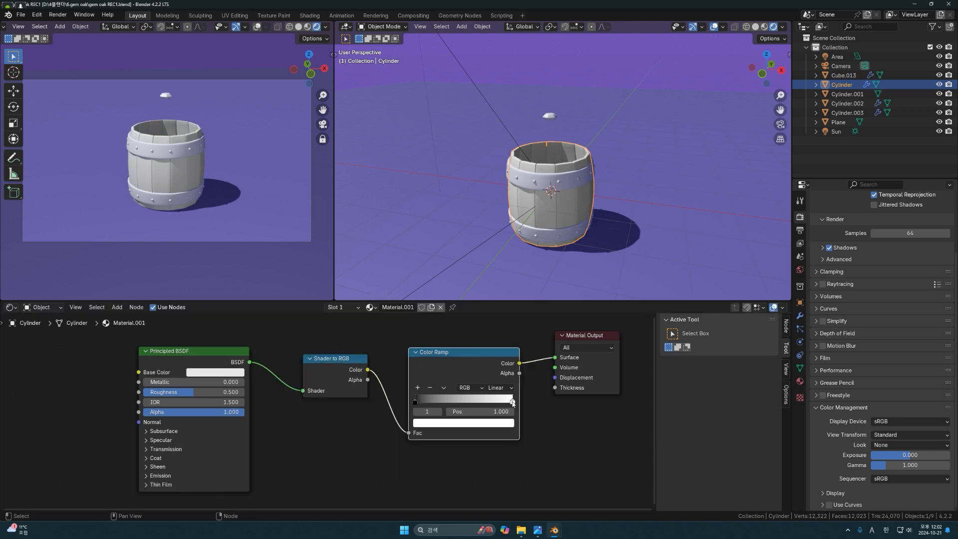
click(499, 425)
click(460, 325)
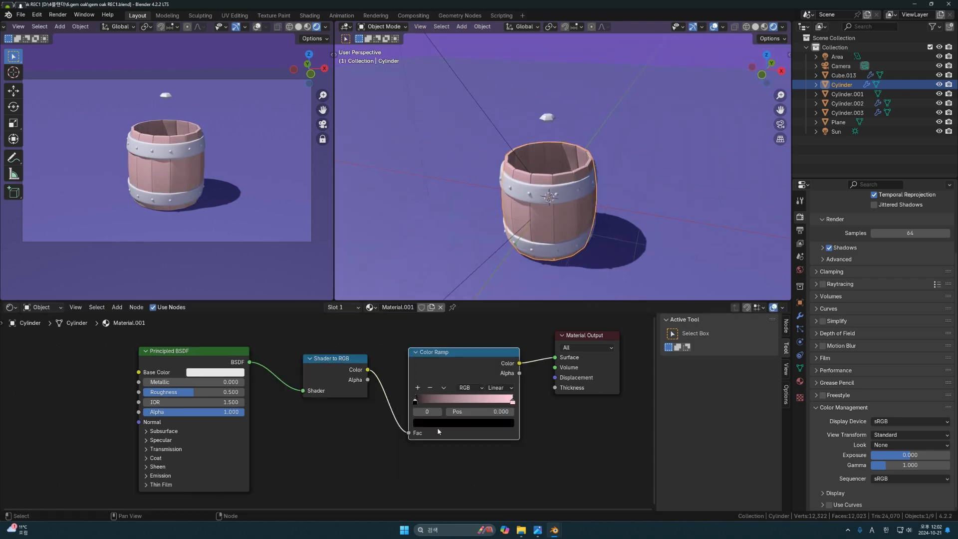
- Set the Color Ramp's black stop to a dark red-brown with hue 0.007, saturation 0.748 and value 0.036
click(439, 425)
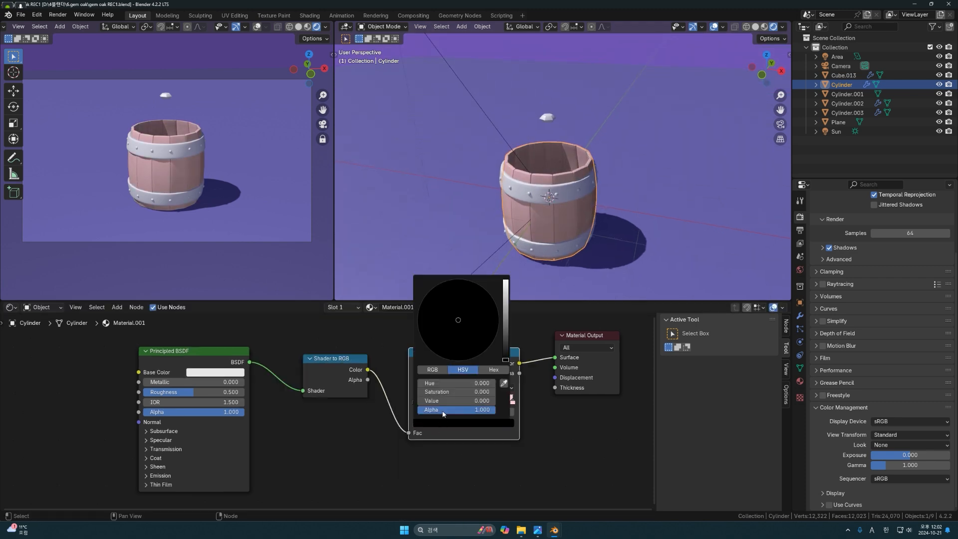
click(506, 326)
drag(506, 326, 506, 342)
click(456, 342)
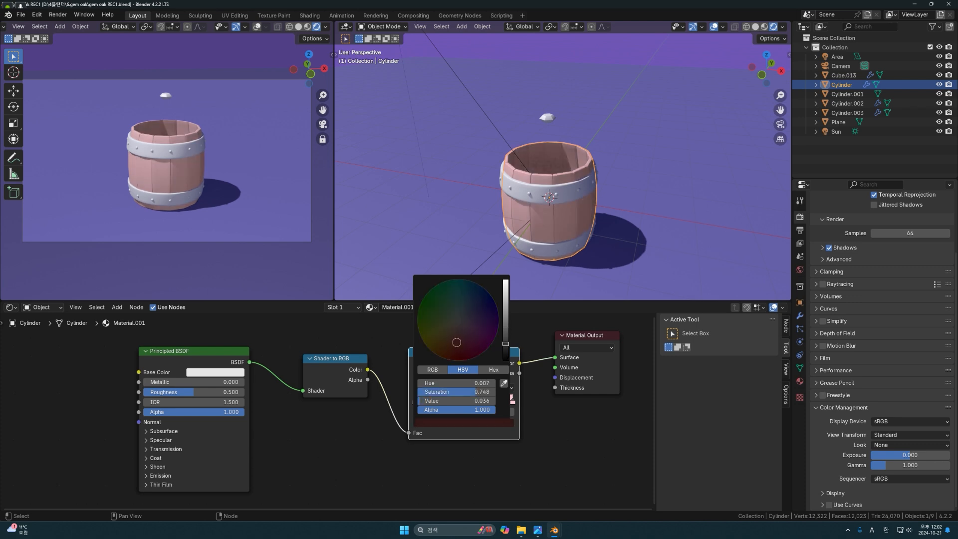
- Add a reddish-brown middle stop to the Color Ramp at position 0.402 and move the light pink stop to about 0.811
click(418, 388)
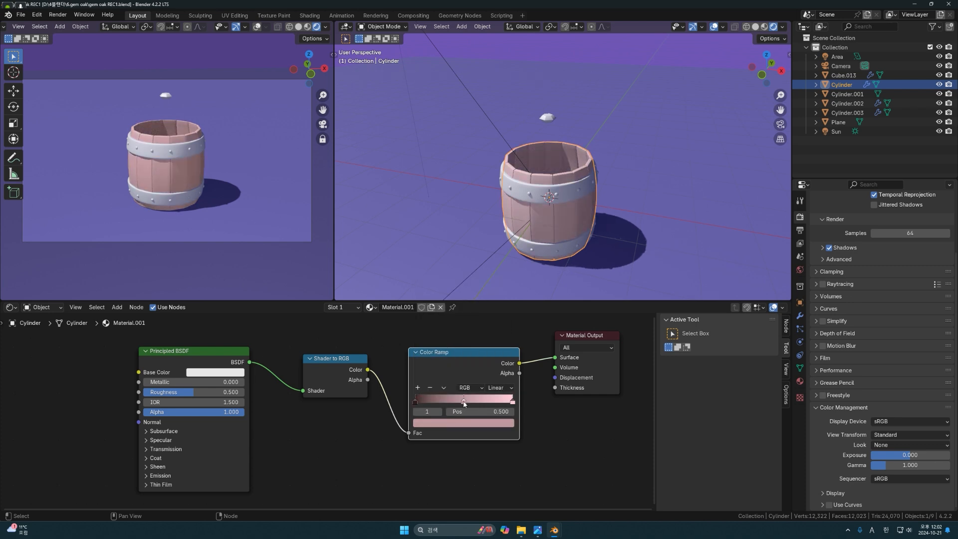
drag(464, 402, 459, 402)
click(468, 424)
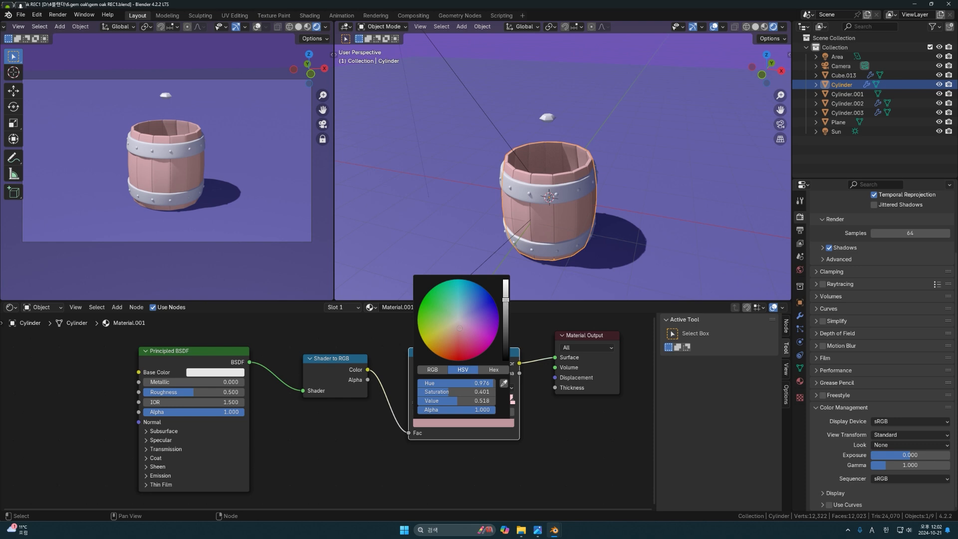
mouse_move(457, 401)
mouse_down()
mouse_move(439, 400)
mouse_move(470, 403)
mouse_move(452, 403)
mouse_up()
drag(513, 401, 455, 403)
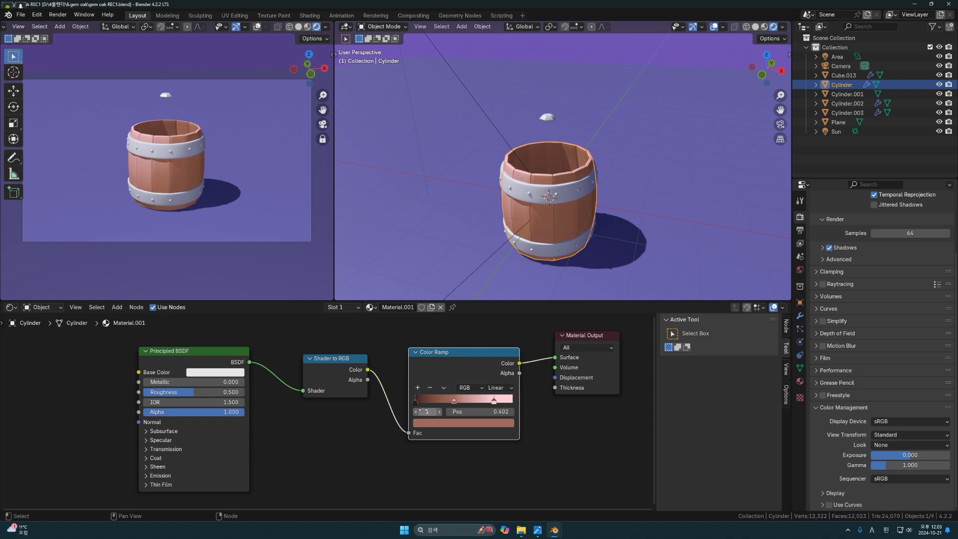
- Add a dark plum stop to the Color Ramp at position 0.176 and tint the stop at 0.811 a pale lilac pink
click(418, 388)
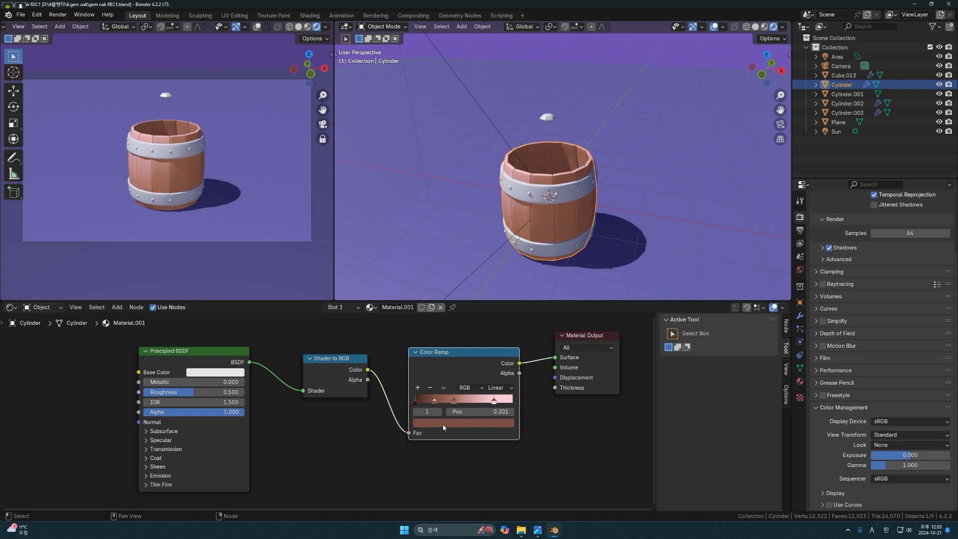
click(443, 423)
click(469, 337)
drag(470, 337, 468, 337)
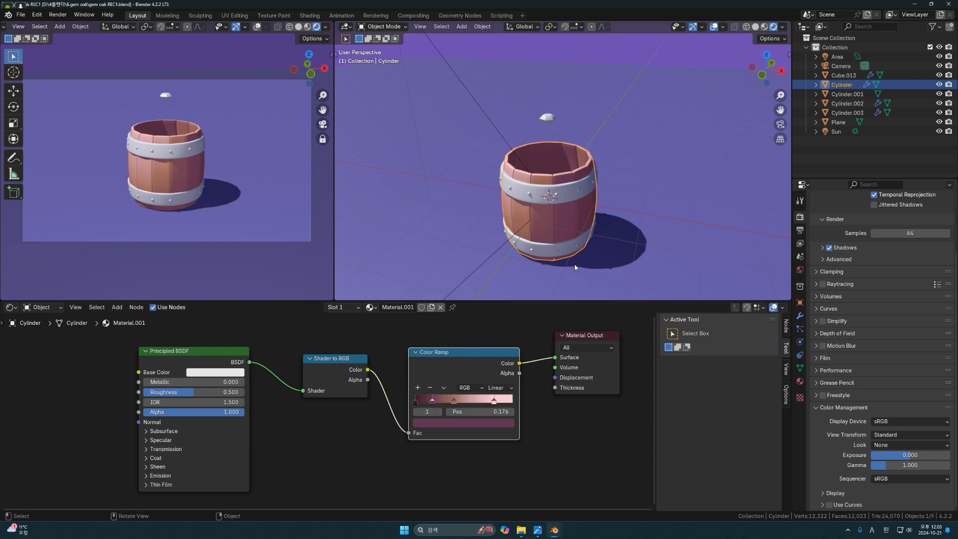
mouse_move(575, 267)
middle_down()
mouse_move(569, 244)
mouse_move(575, 263)
middle_up()
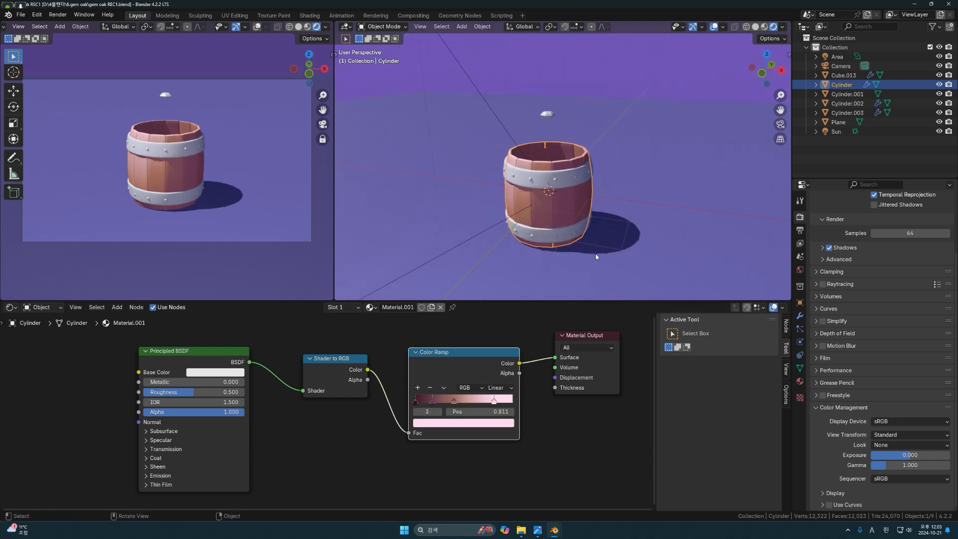
middle_drag(599, 239, 576, 240)
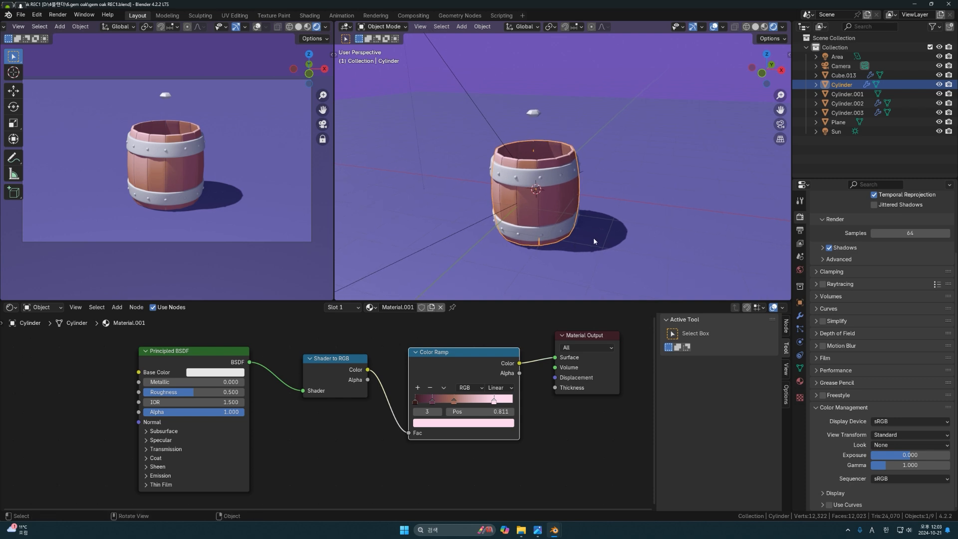
scroll(379, 337, down, 1)
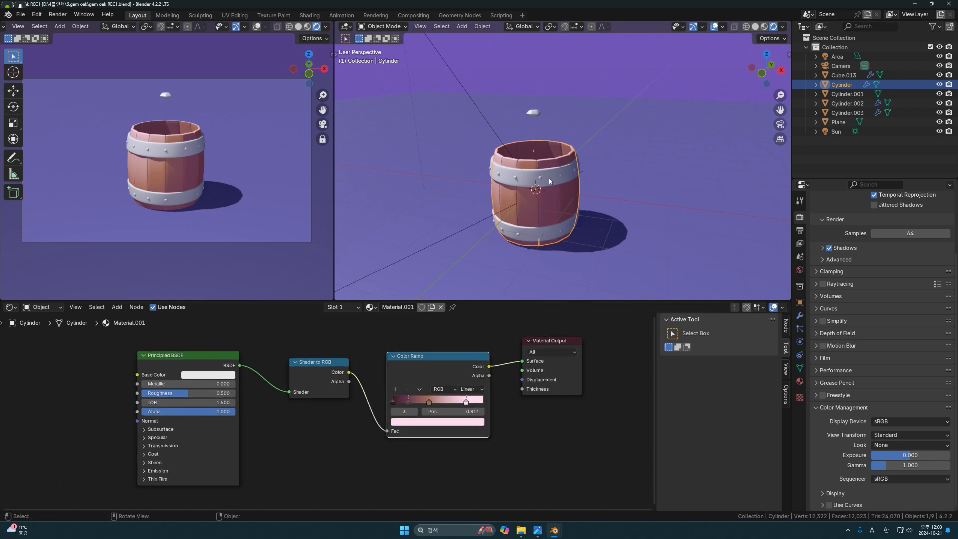
- Assign Material.001 to the barrel's metal hoops and make it a separate single-user copy
click(553, 181)
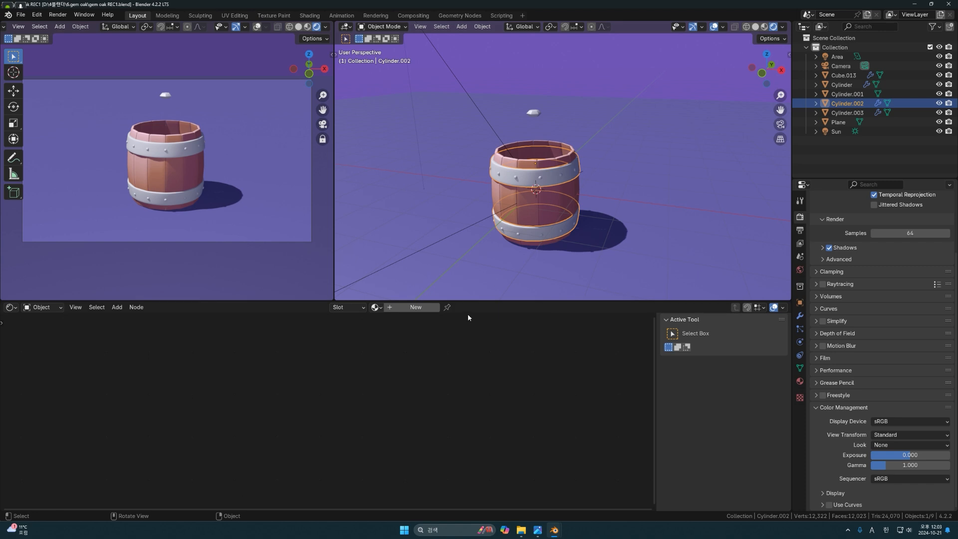
click(800, 381)
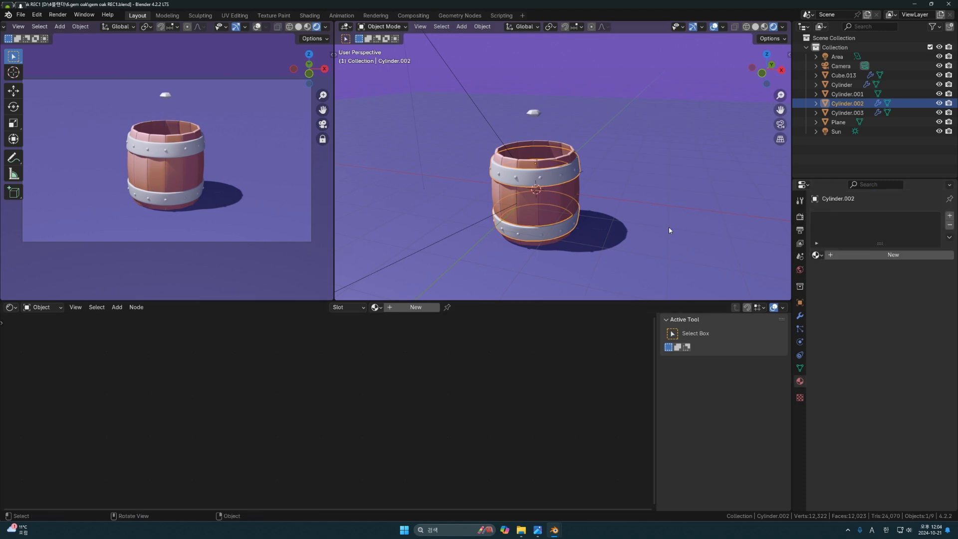
click(819, 256)
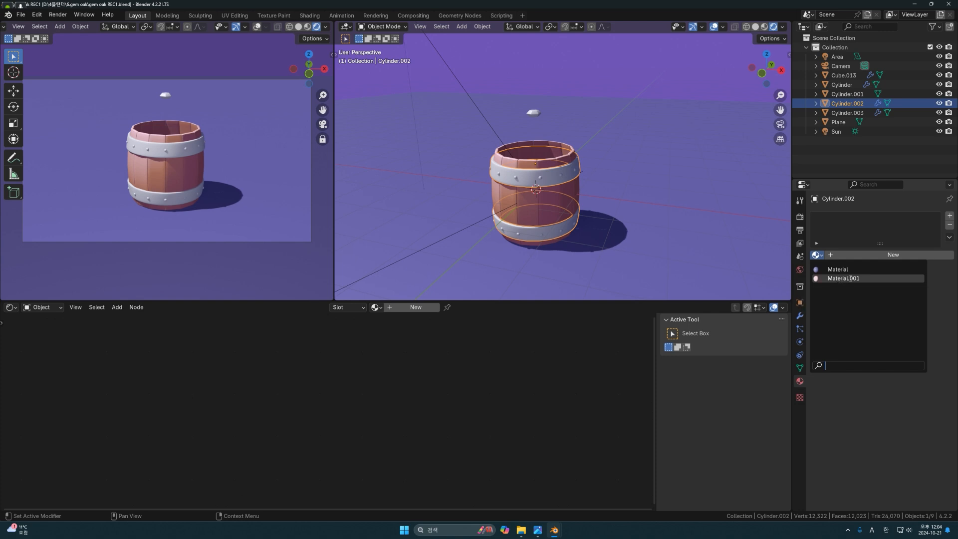
click(852, 278)
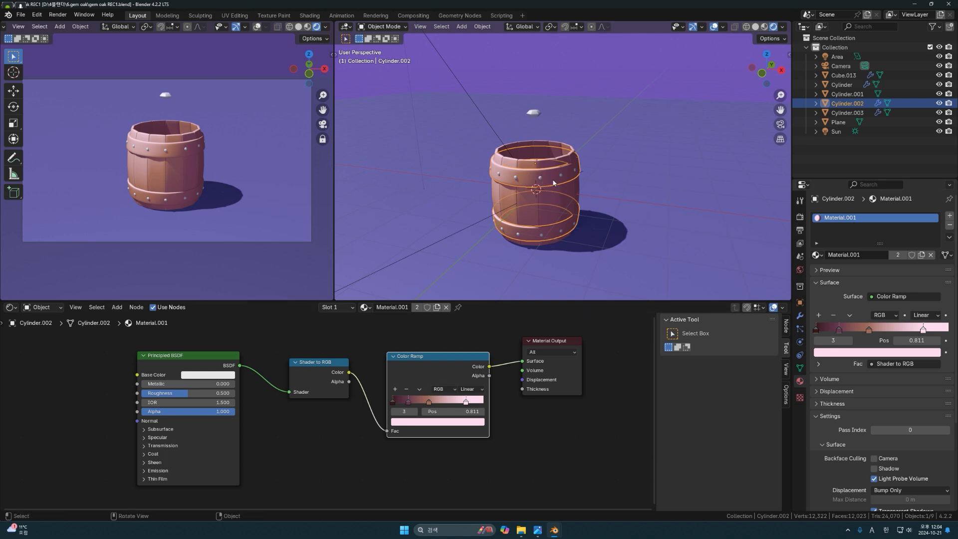
click(921, 255)
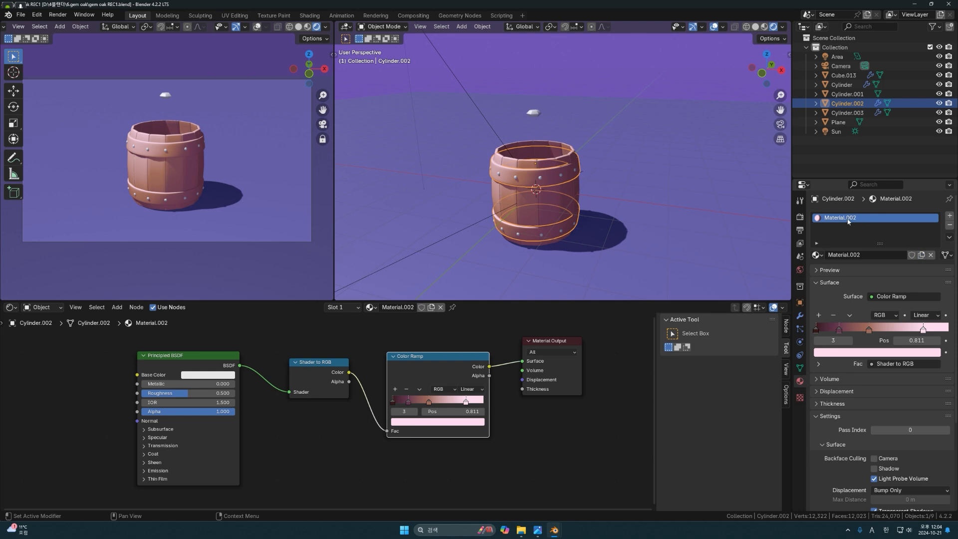
- In the hoop material's Color Ramp, darken the light pink stop at 0.811 and turn the stop at 0.402 greyish mauve
drag(455, 358, 448, 351)
click(459, 416)
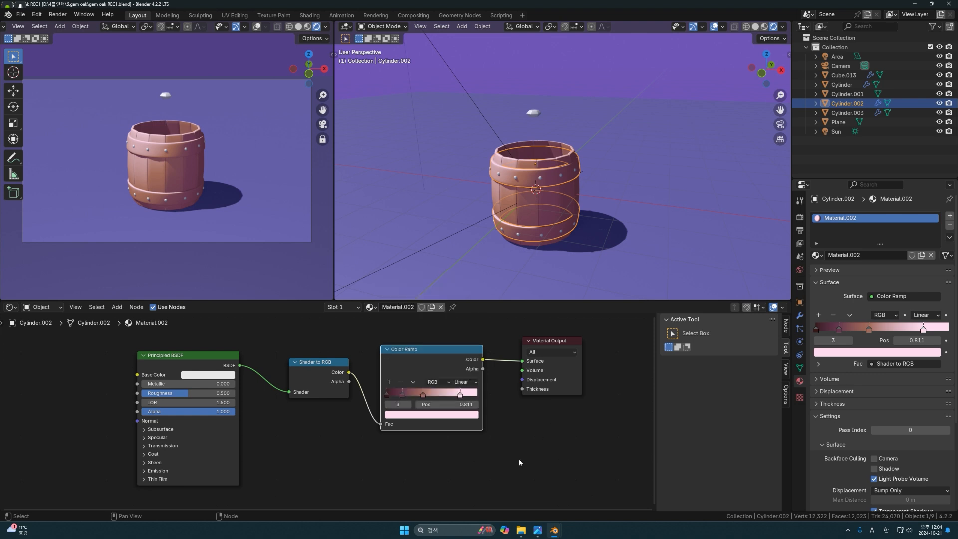
click(461, 413)
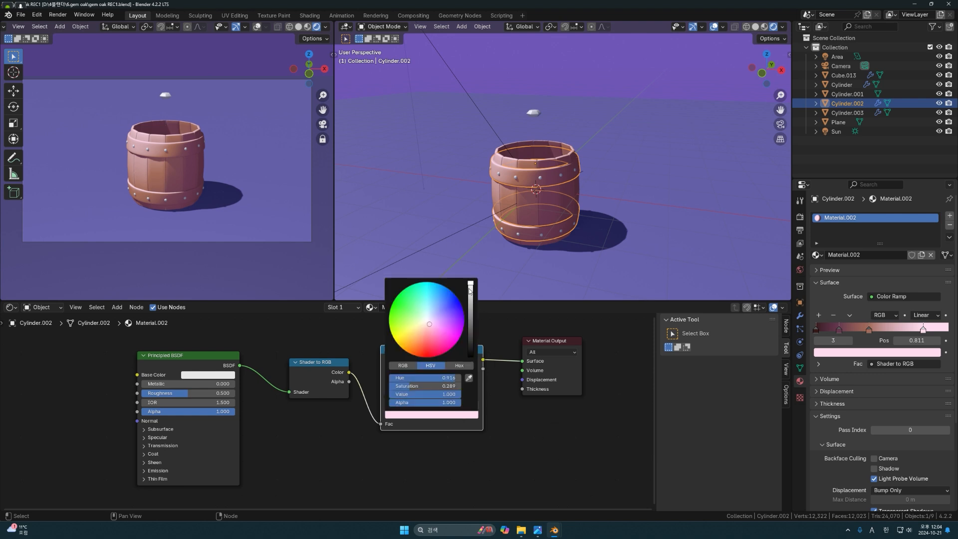
drag(470, 288, 471, 297)
click(423, 395)
click(432, 414)
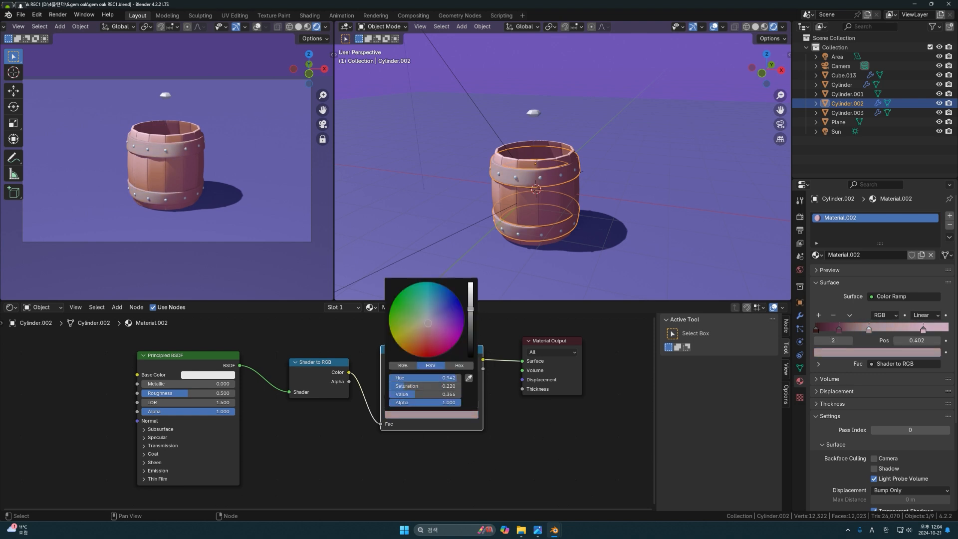
- Recolour the Color Ramp's two darkest stops in dark grey tones and lighten the stop at 0.811 to a pale pink
click(402, 396)
click(425, 415)
drag(433, 332, 473, 303)
click(387, 395)
click(426, 415)
click(460, 395)
click(452, 414)
- Switch the hoop Color Ramp's interpolation to Constant and lighten the stop at 0.402 to a warm light grey
click(464, 382)
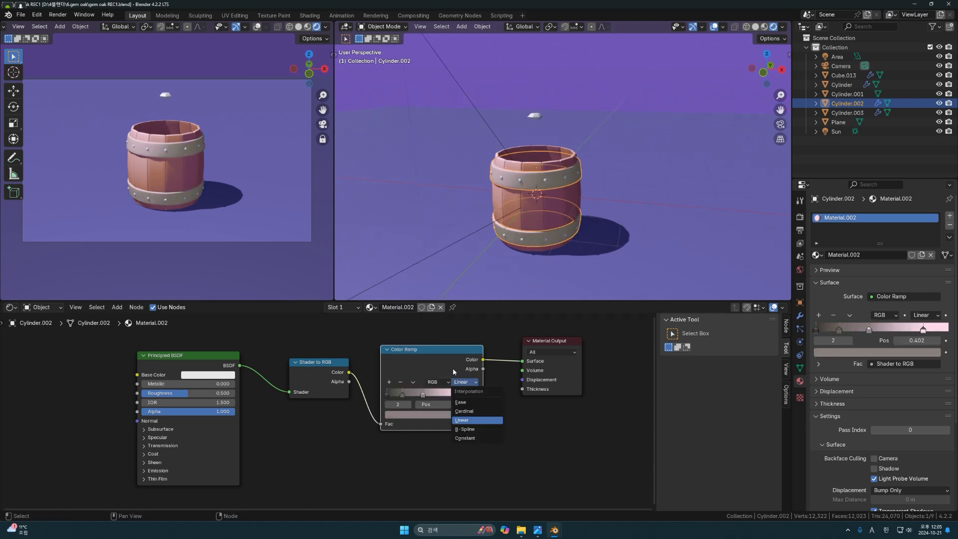
click(468, 438)
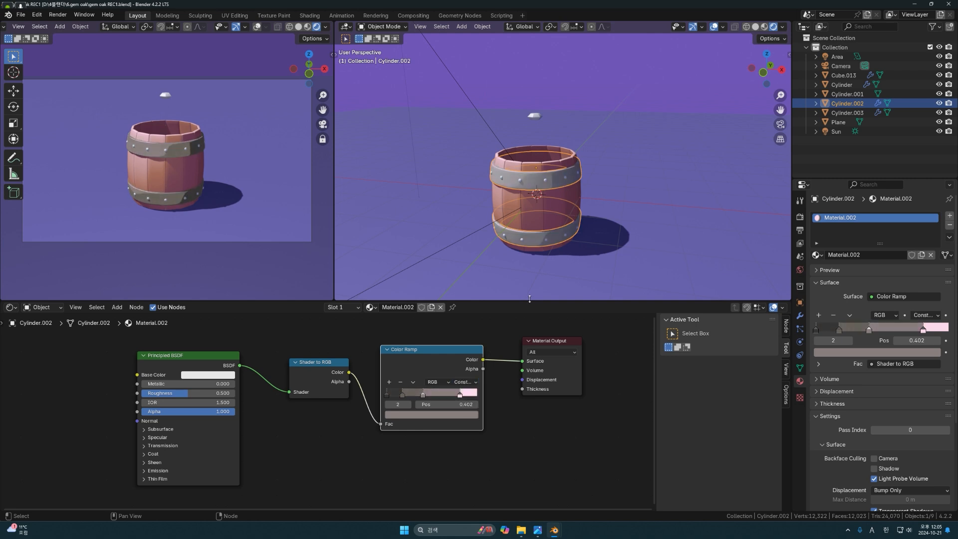
mouse_move(553, 255)
middle_down()
mouse_move(580, 241)
mouse_move(557, 257)
middle_up()
click(422, 394)
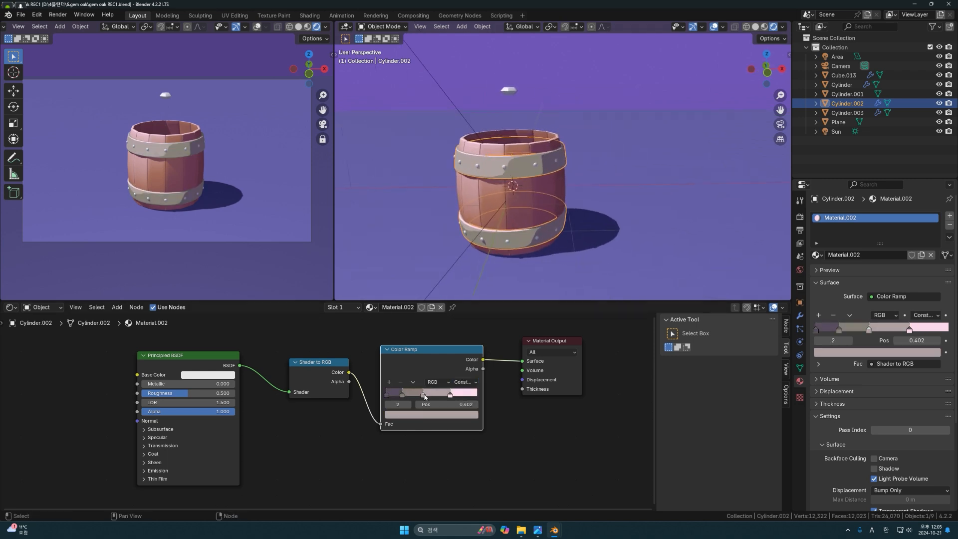
click(432, 415)
- Adjust the hoop Color Ramp's stop at 0.176 to a warm grey and its first stop to a muted purple
click(405, 397)
click(397, 414)
click(389, 397)
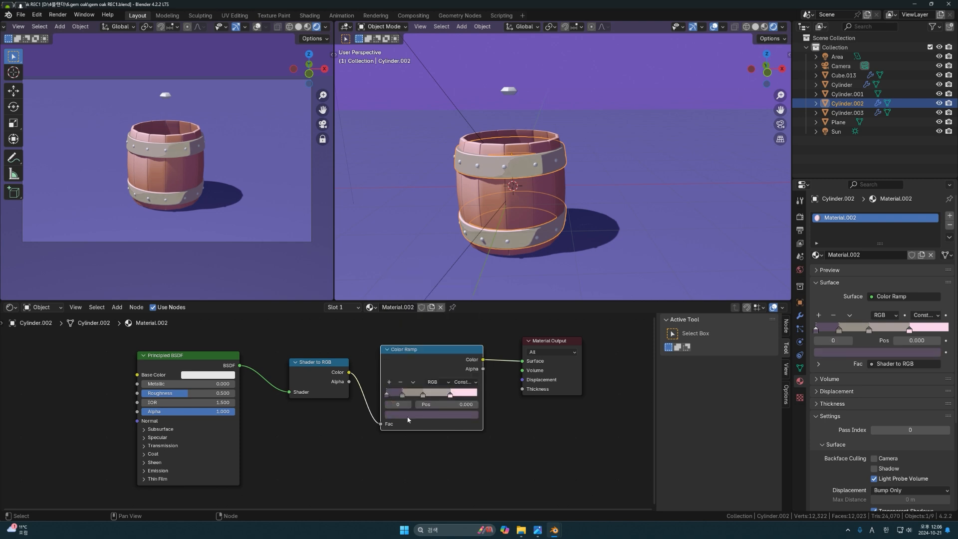
click(408, 415)
drag(471, 333, 471, 325)
- Assign the hoop material Material.002 to the rivets and make it a separate single-user copy
middle_drag(478, 210, 472, 212)
scroll(472, 209, up, 1)
click(514, 159)
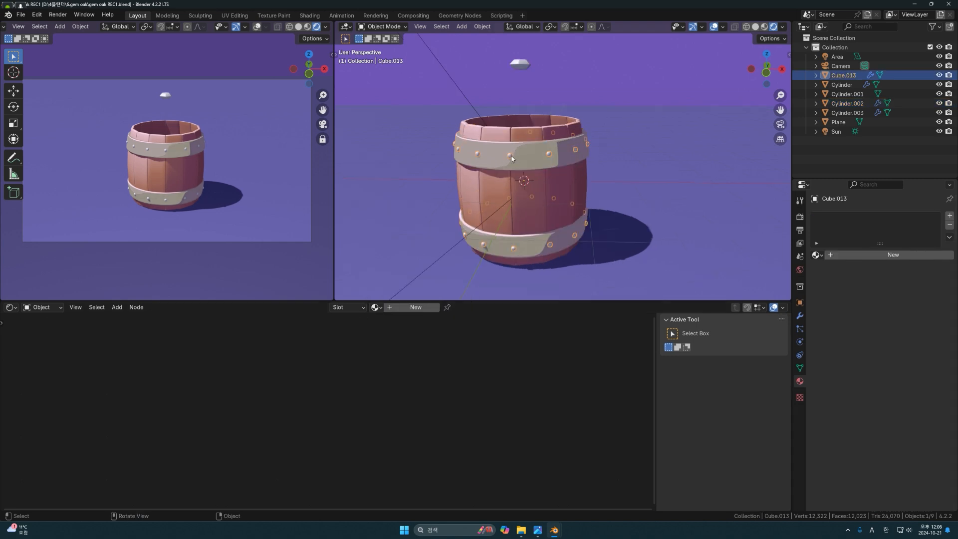
click(818, 256)
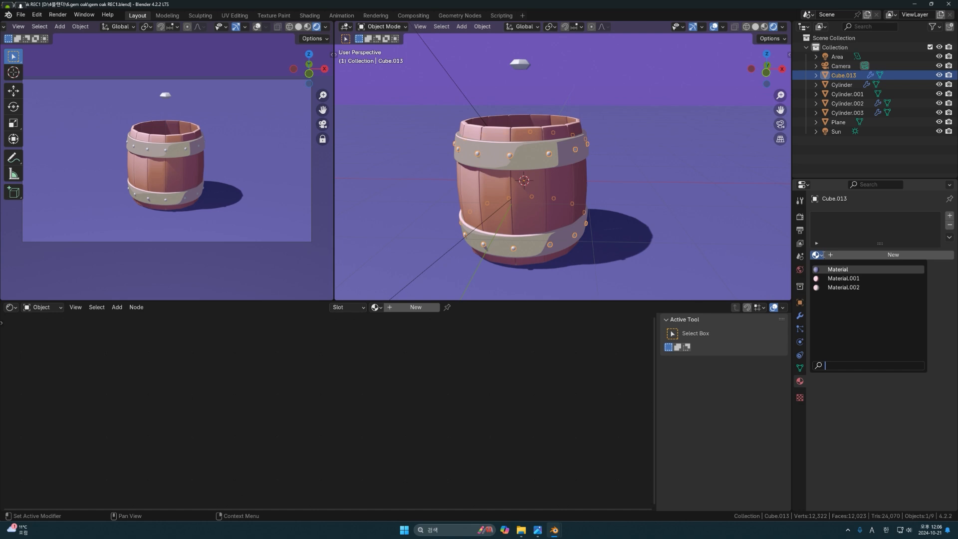
click(842, 288)
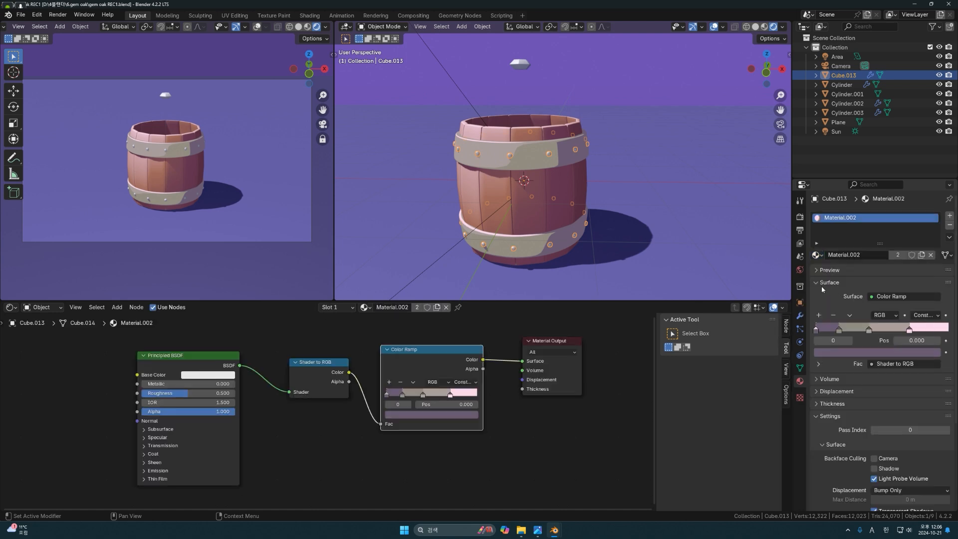
click(922, 255)
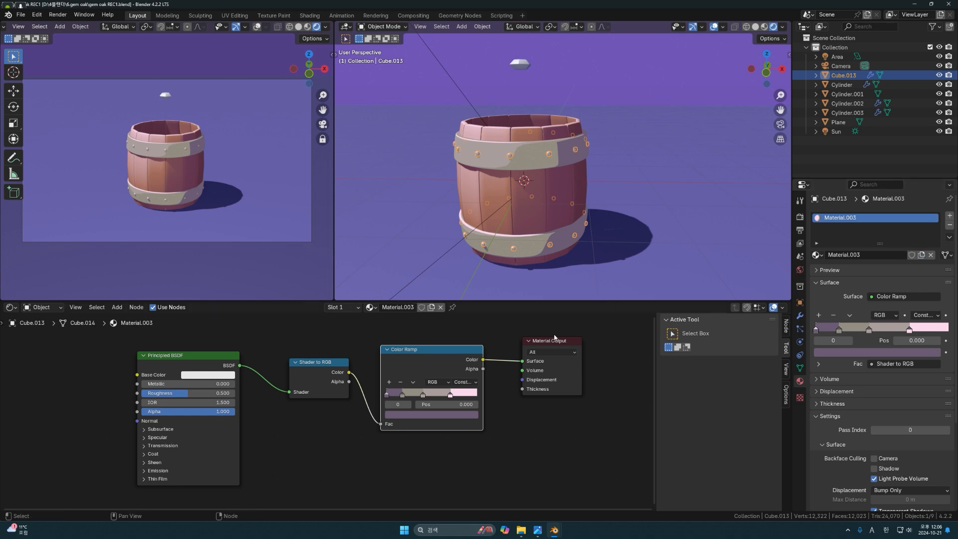
- Lighten the rivet Color Ramp's two brightest stops to pale pinkish tones and shift them toward the dark end, the last stop to 0.470
click(458, 395)
click(459, 415)
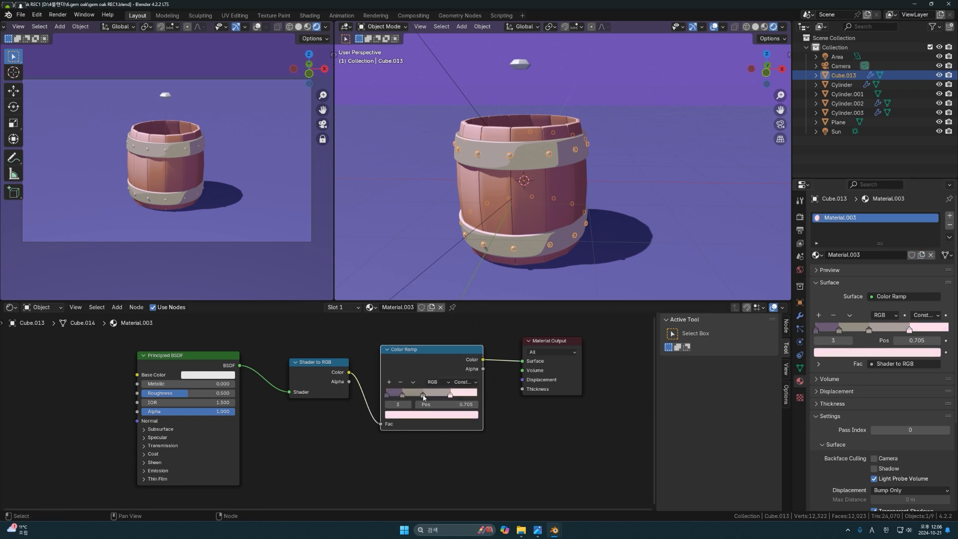
click(423, 395)
click(432, 417)
scroll(467, 310, up, 5)
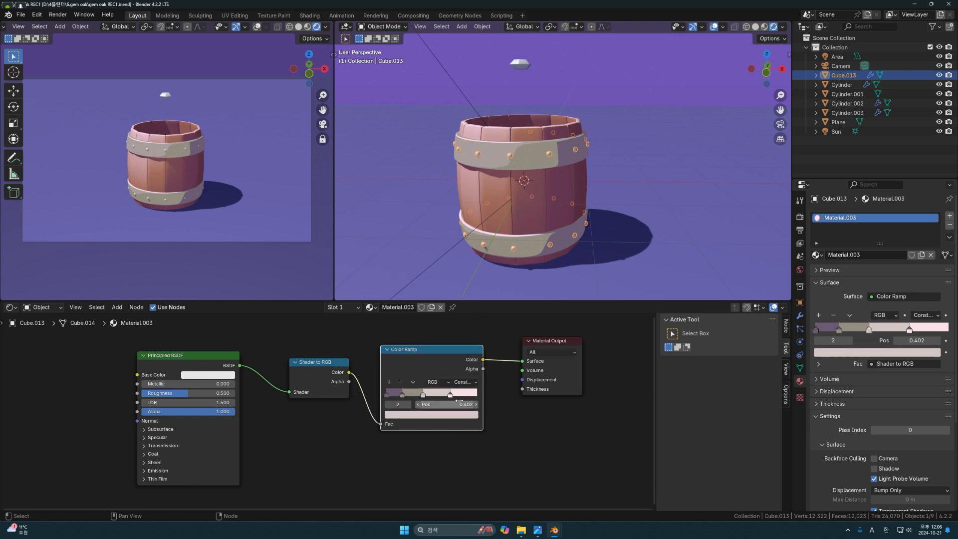
drag(450, 396, 411, 396)
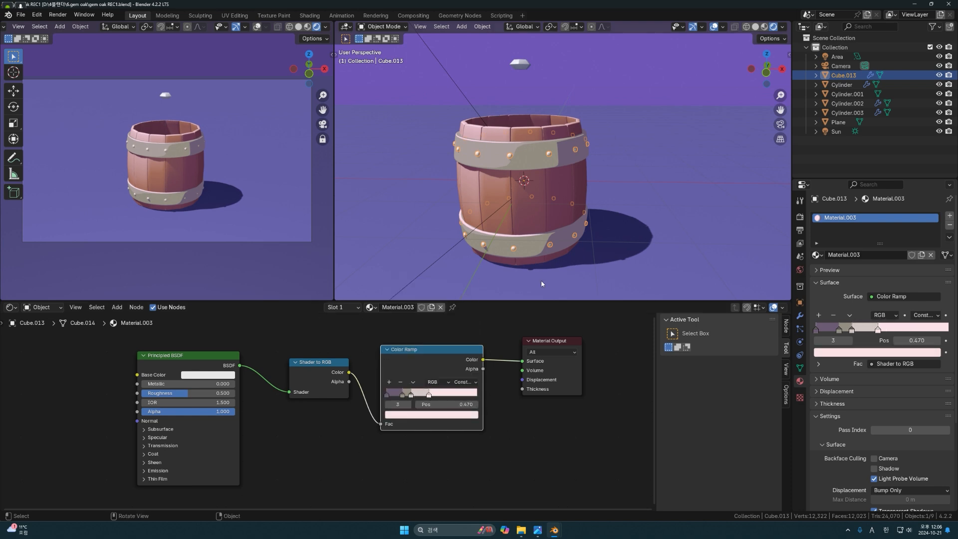
- Create a new collection, Collection 2, and move the area light, sun and camera into it
click(602, 217)
scroll(602, 220, down, 3)
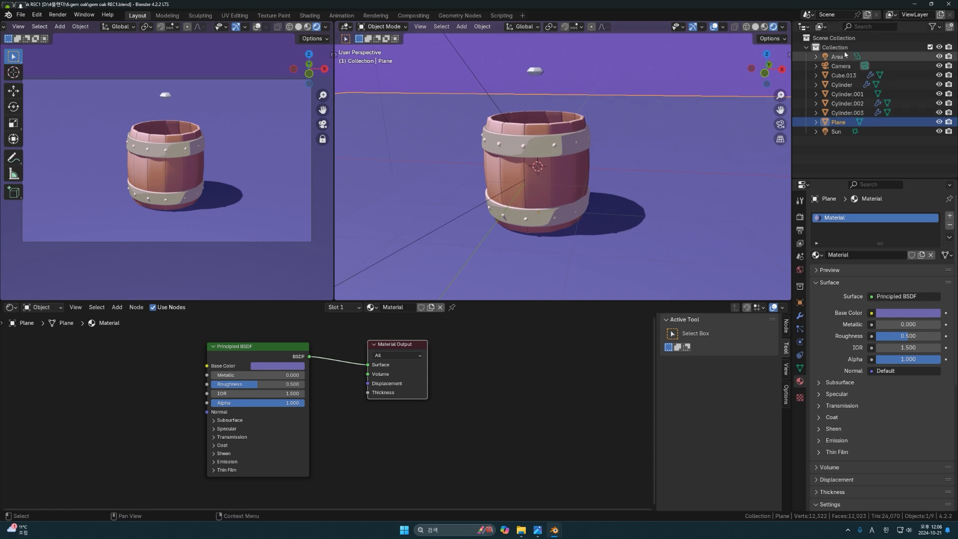
click(865, 149)
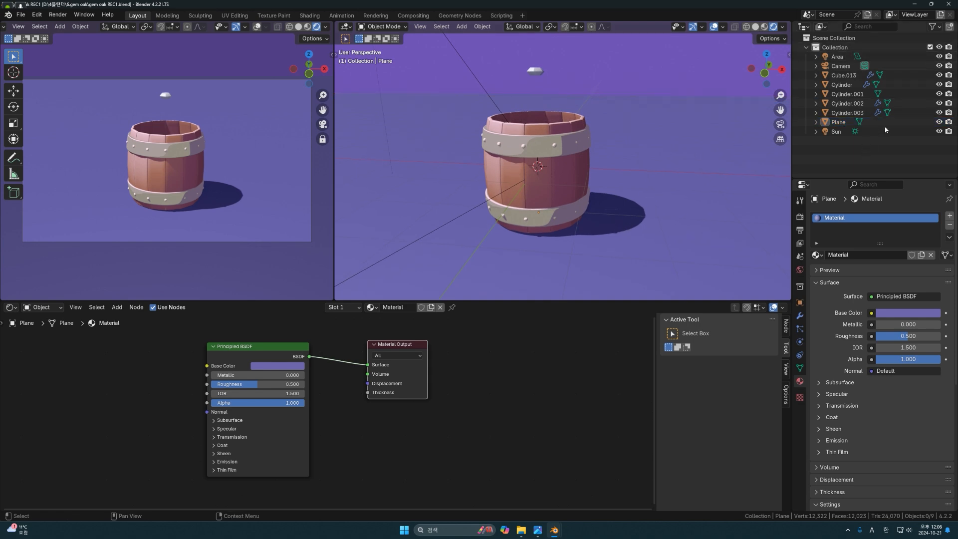
click(950, 27)
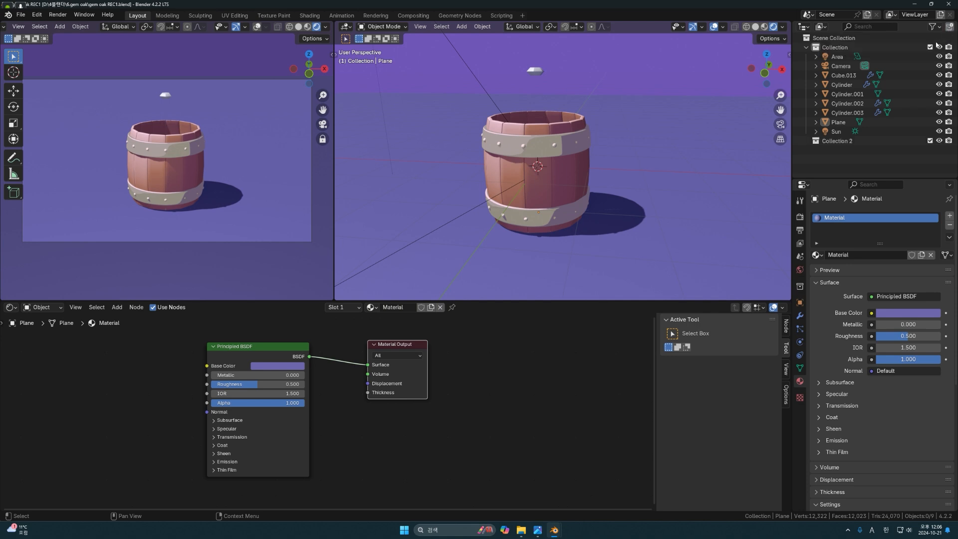
click(850, 58)
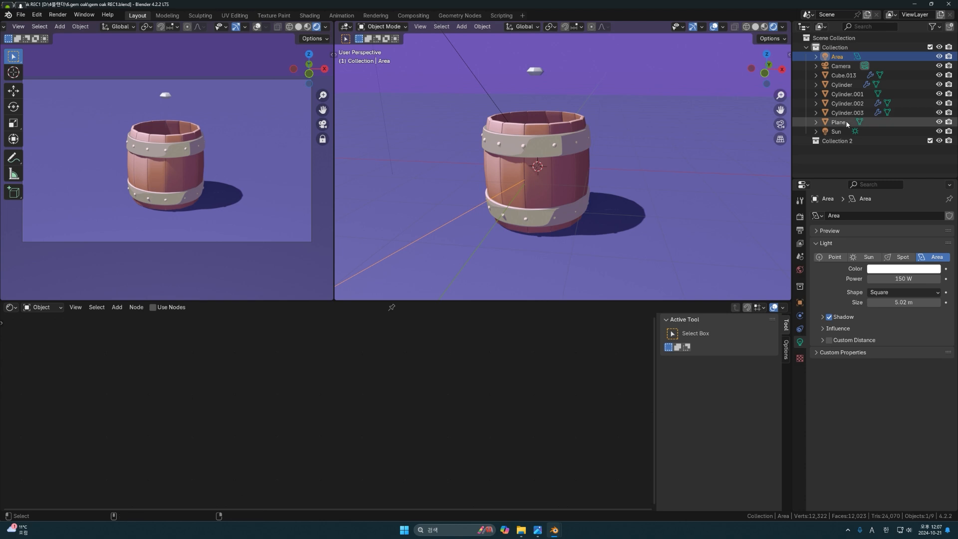
ctrl+click(838, 132)
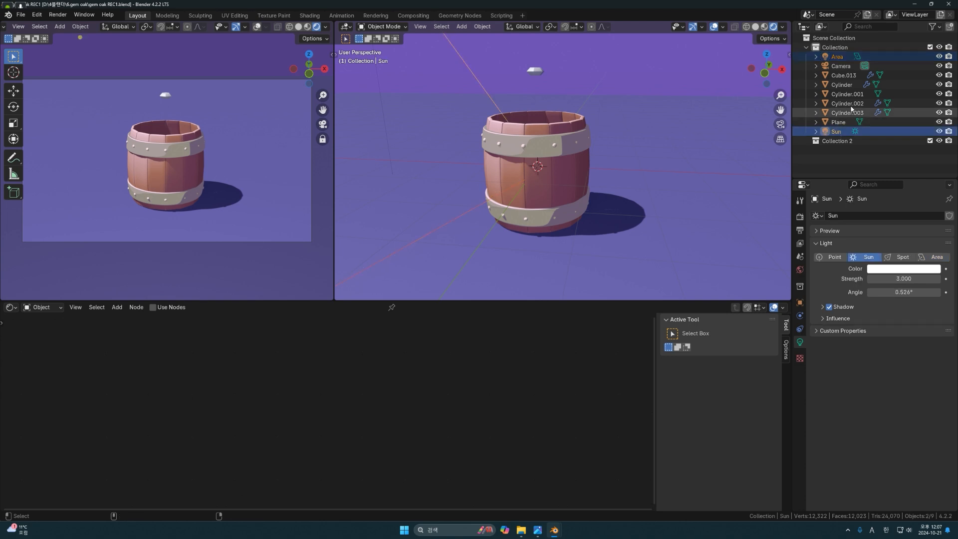
ctrl+click(851, 68)
drag(850, 68, 832, 144)
- Create another collection, Collection 3, and move the small object floating above the barrel (Cylinder.003) into it
click(950, 27)
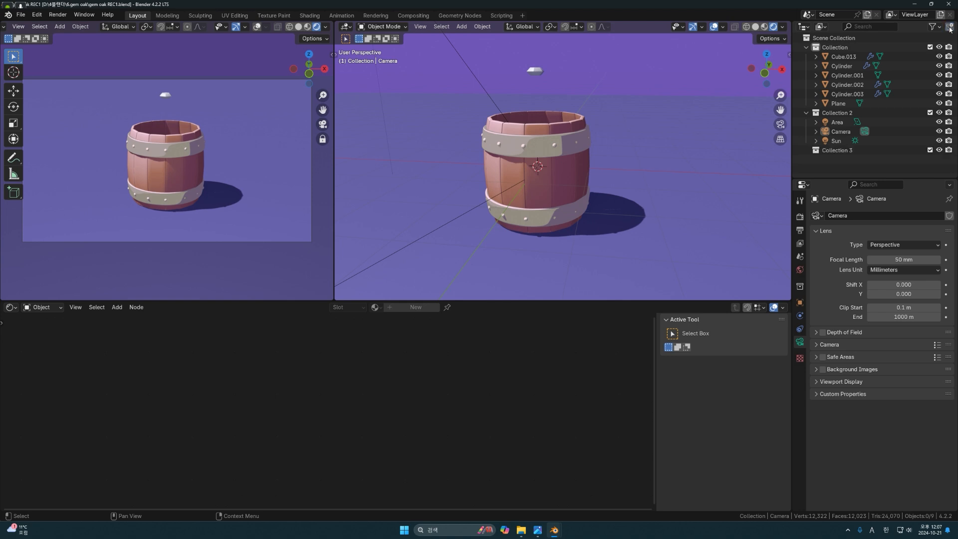
click(538, 71)
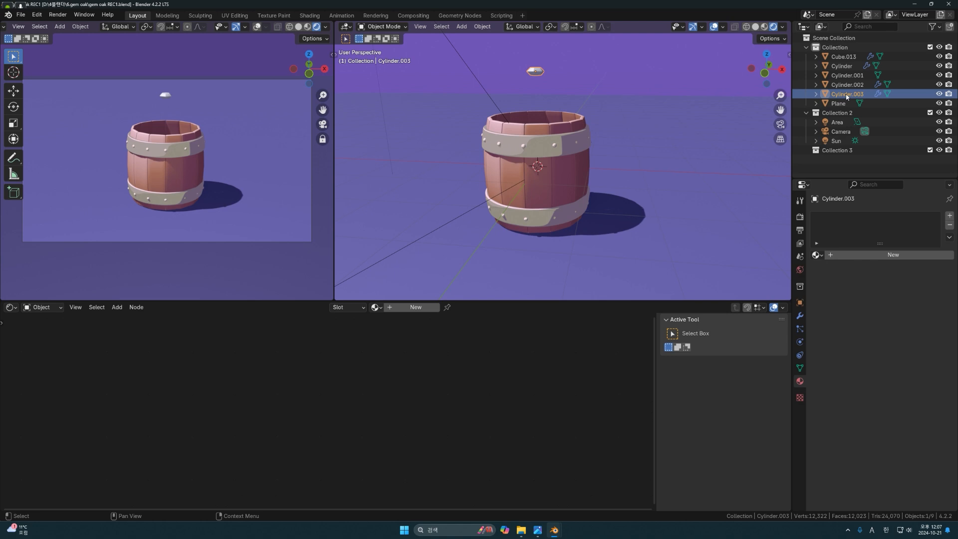
drag(847, 95, 833, 154)
- Add a Grease Pencil Collection Line Art object for the barrel's collection
click(520, 168)
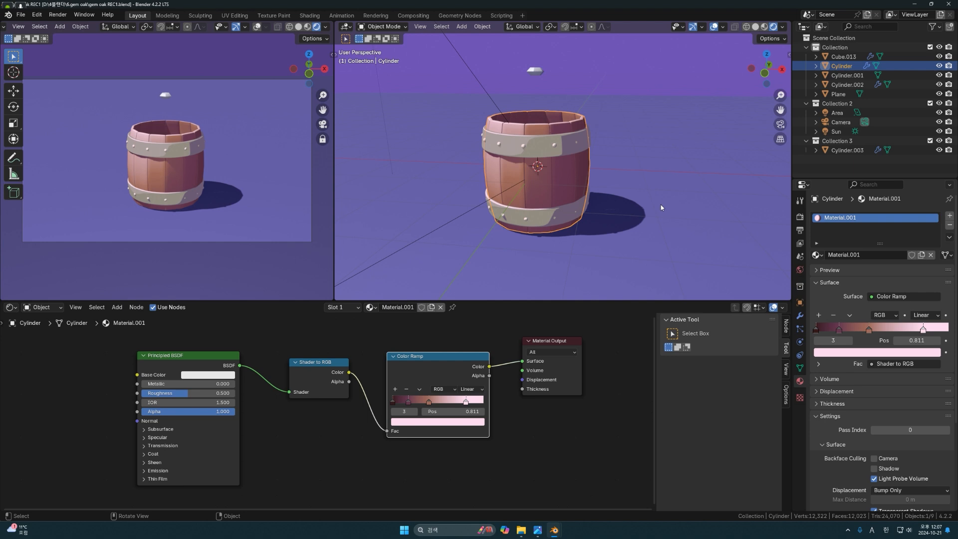
key(alt+a)
key(shift+a)
mouse_move(642, 186)
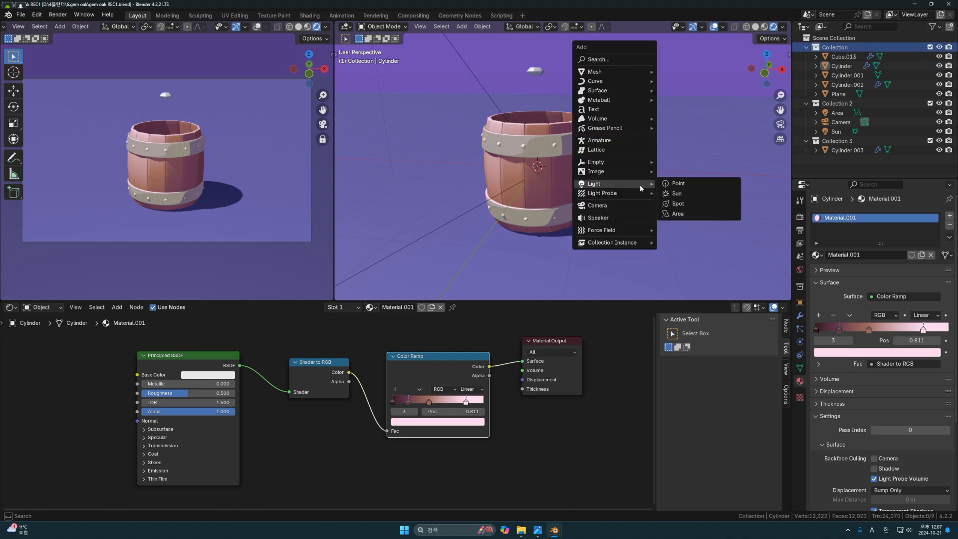
mouse_move(624, 129)
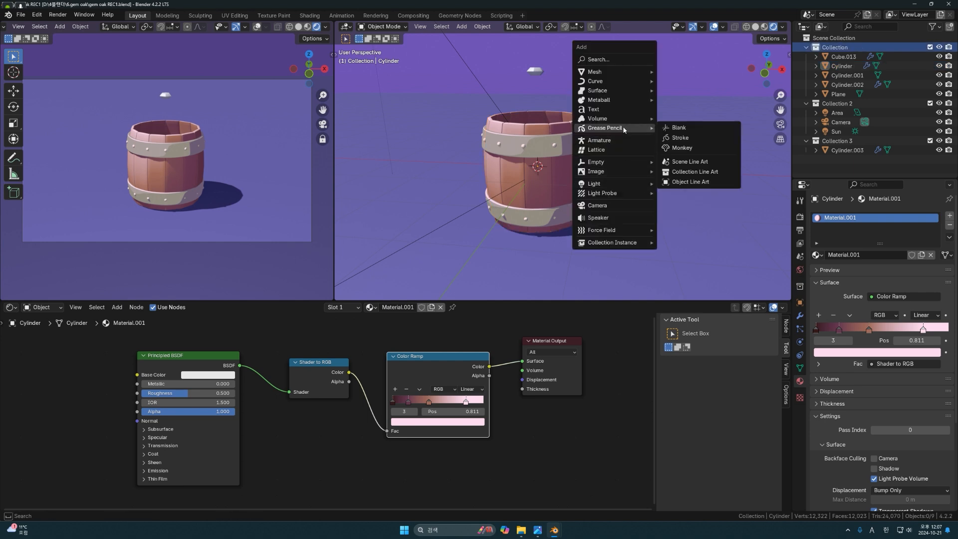
click(702, 173)
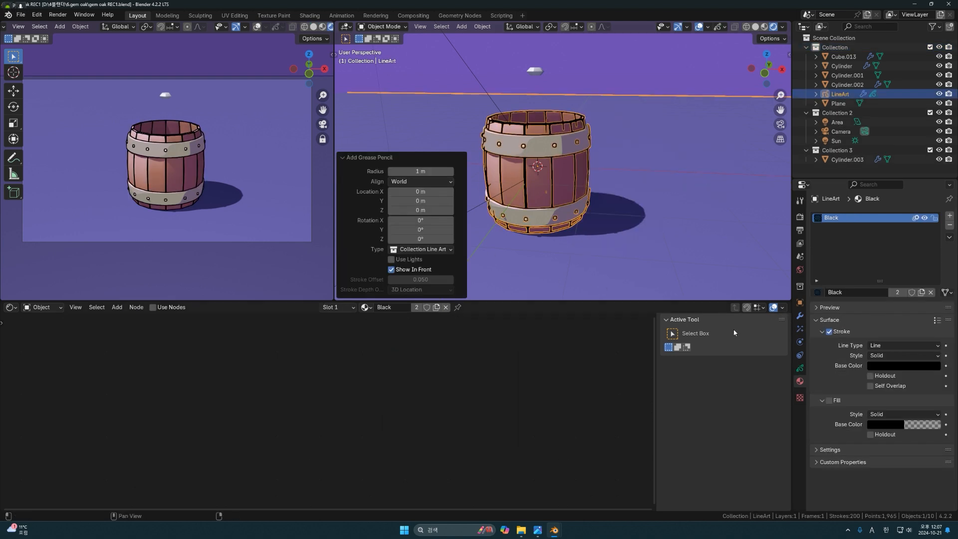
- Set the Line Art modifier's line thickness to 8 and its opacity to 0.66
click(800, 316)
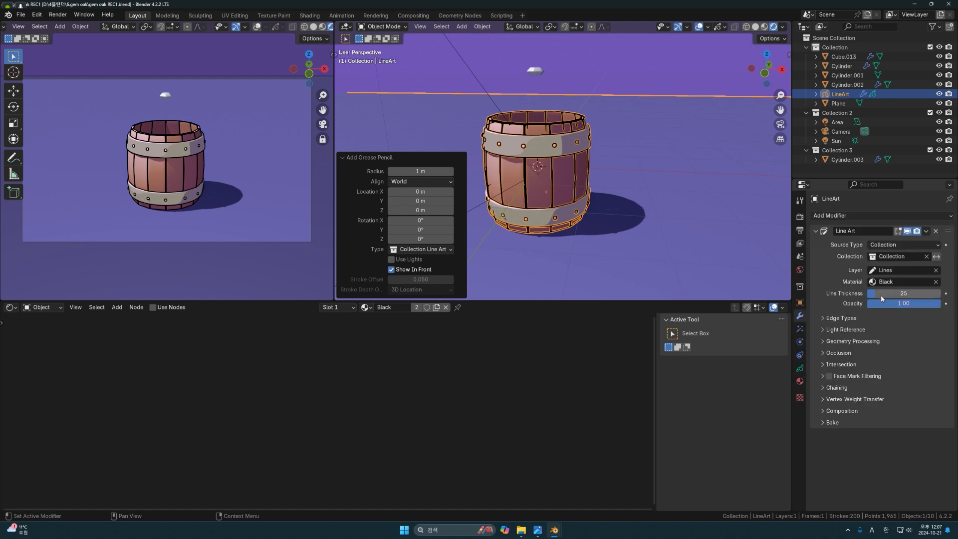
drag(874, 294, 844, 295)
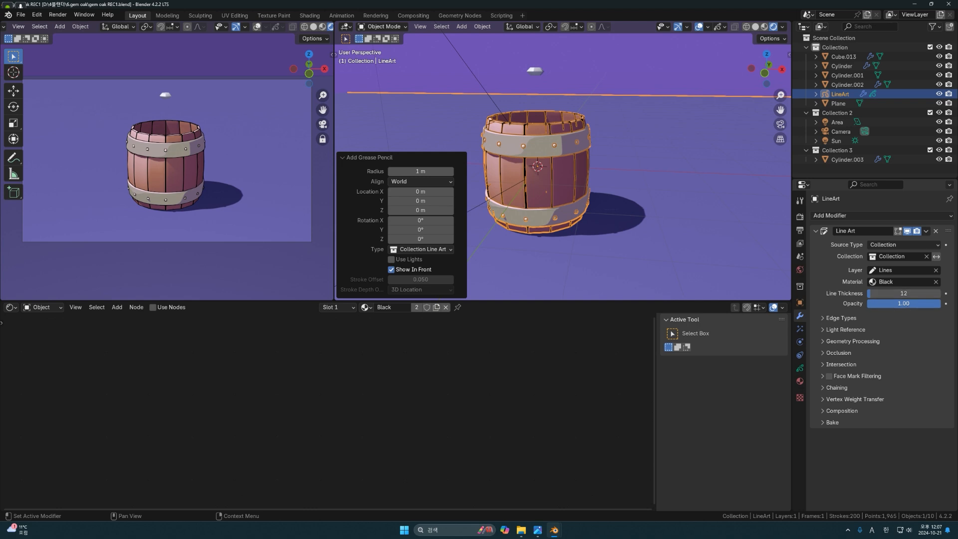
mouse_move(904, 303)
mouse_down()
mouse_move(882, 304)
mouse_move(880, 294)
mouse_move(904, 305)
mouse_up()
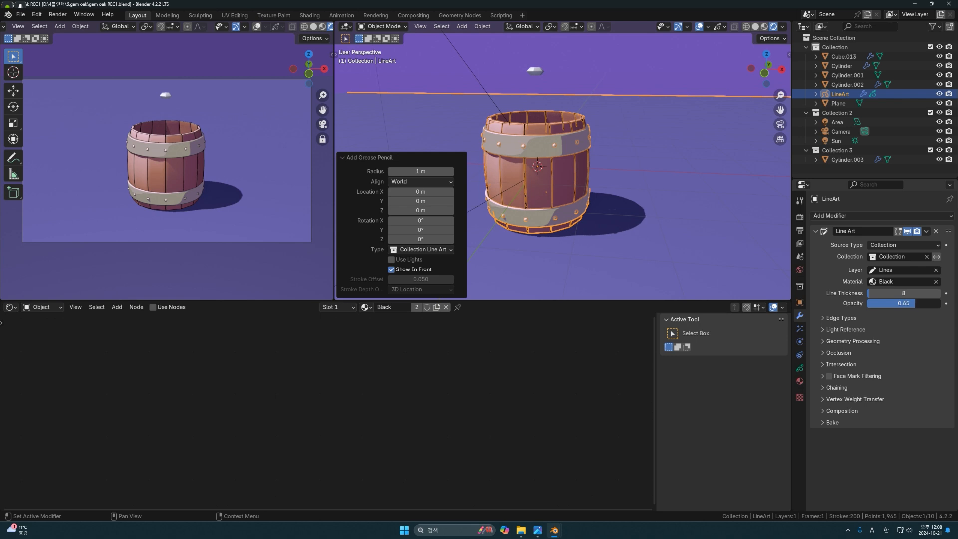
- Set the Line Art modifier's edge creation type to Individual Silhouette
click(836, 320)
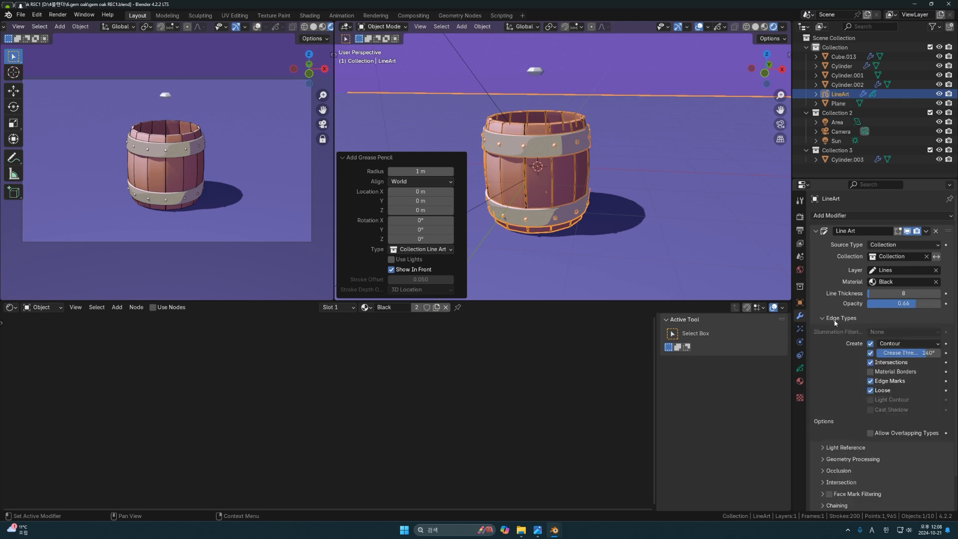
click(895, 344)
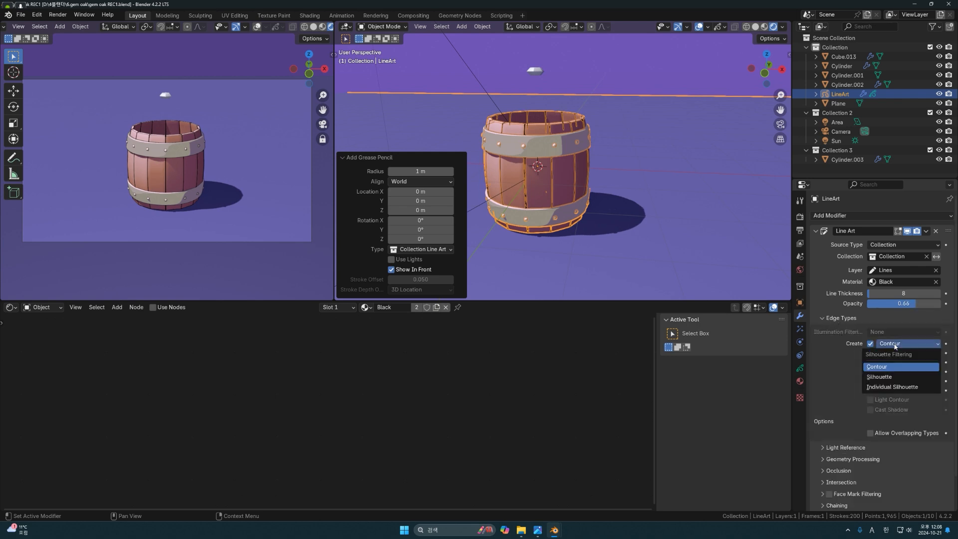
click(885, 387)
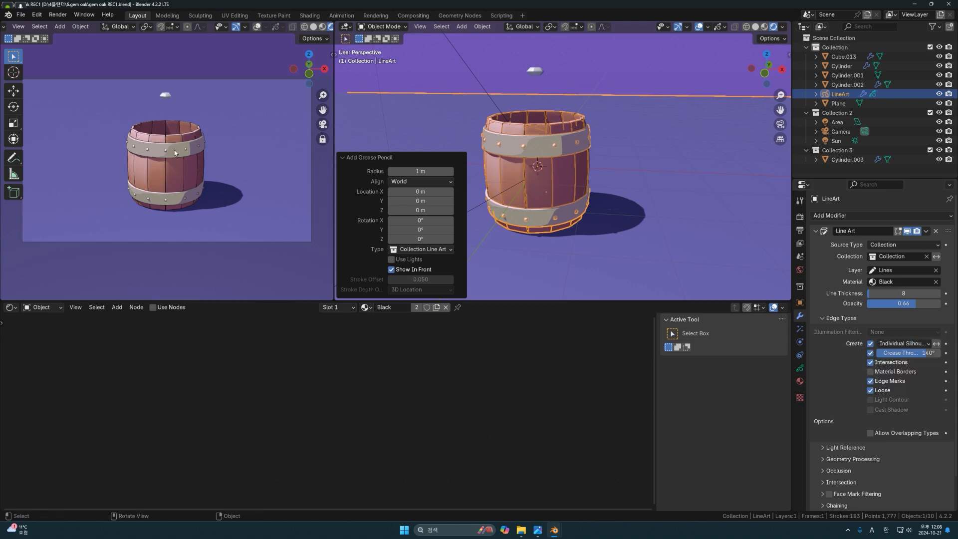
- Change the Line Art Black material's stroke base color to a very dark blue-violet: hue 0.701, saturation 0.736, value 0.026
click(800, 382)
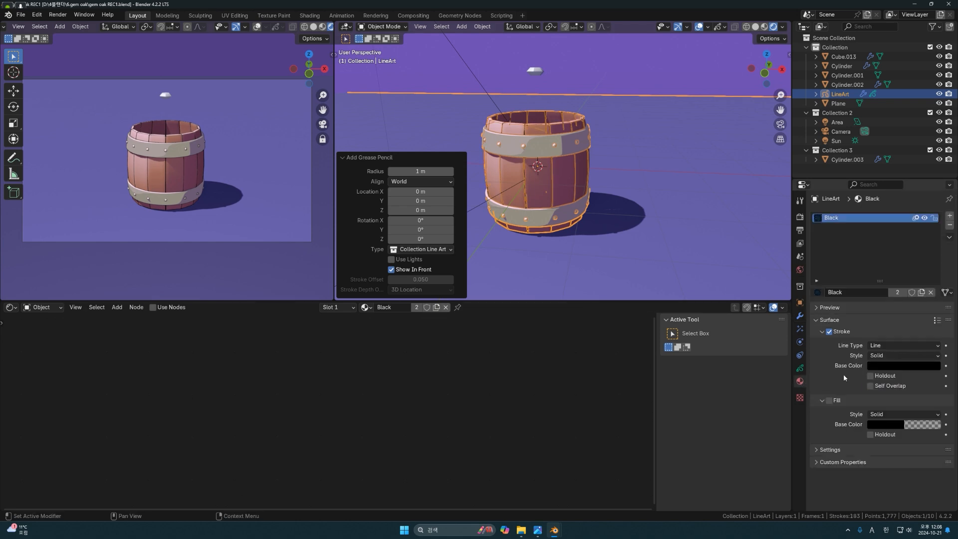
click(886, 368)
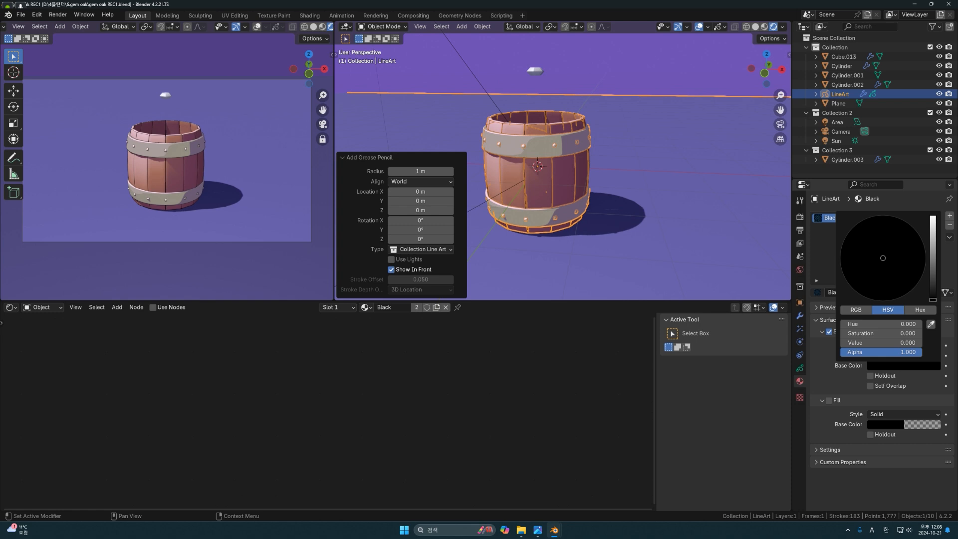
drag(933, 299, 933, 286)
drag(898, 255, 906, 253)
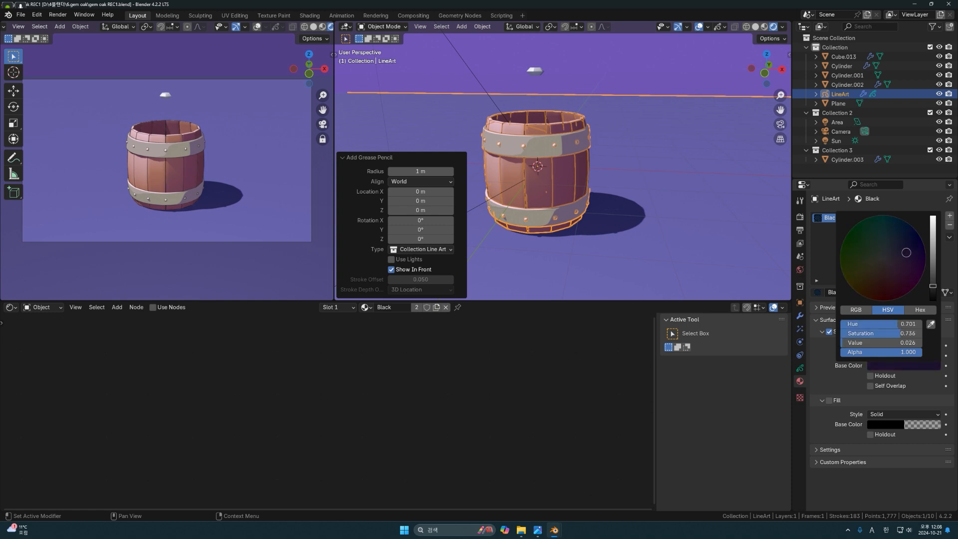
click(755, 260)
- Inspect the barrel from several angles and hide Grease Pencil objects in the perspective viewport
middle_drag(544, 221, 550, 222)
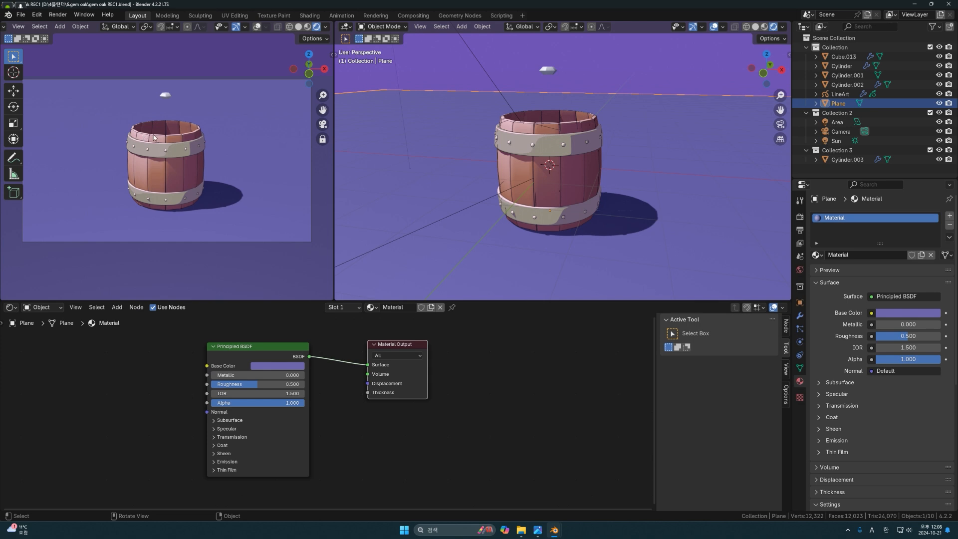
middle_drag(633, 163, 491, 156)
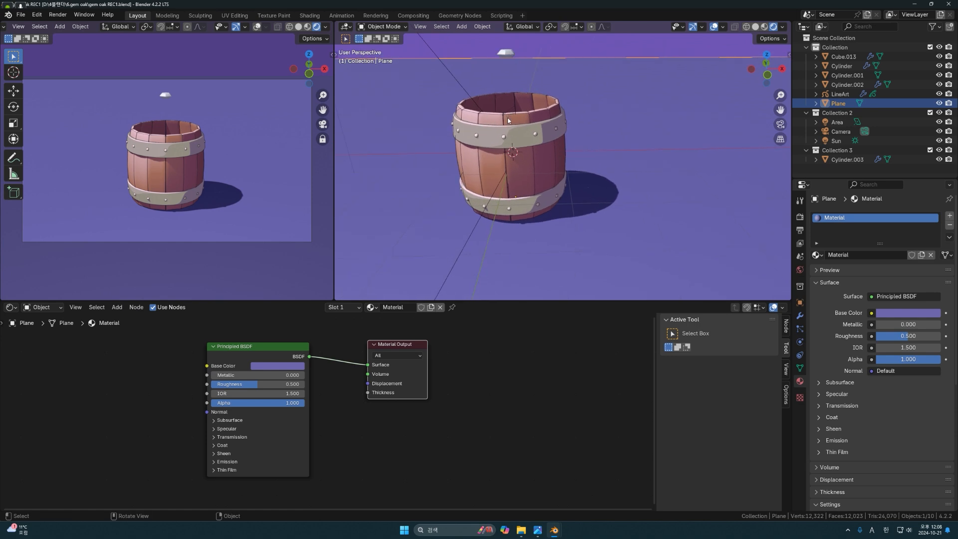
middle_drag(523, 120, 622, 131)
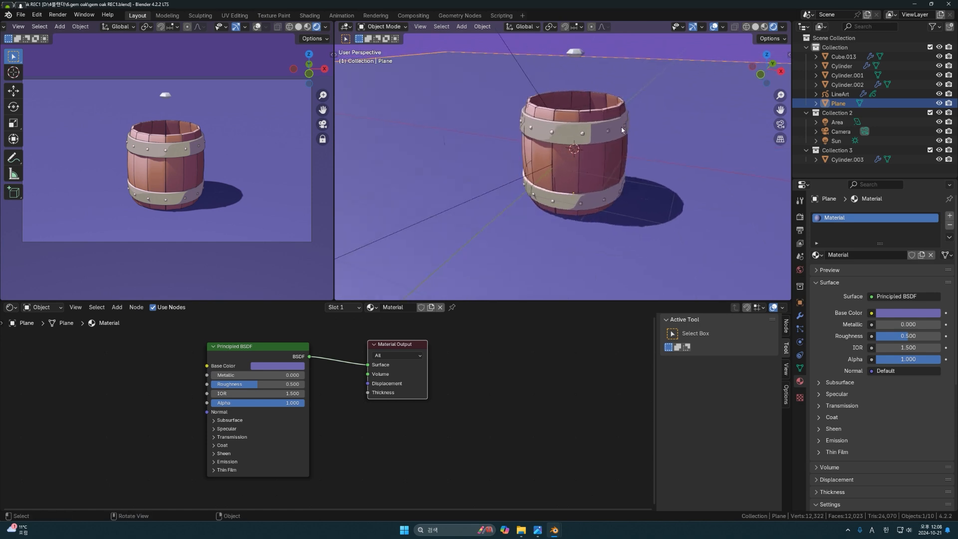
click(682, 27)
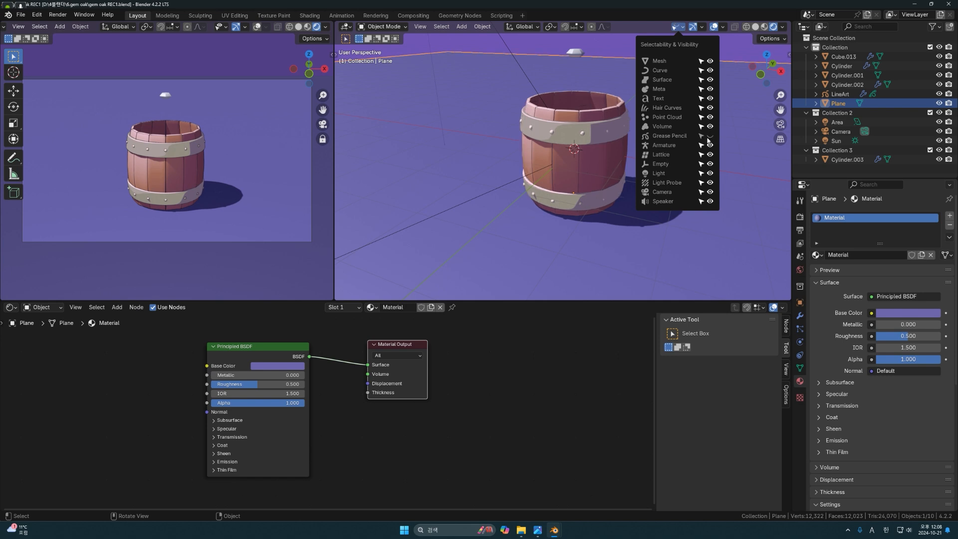
middle_drag(434, 261, 597, 199)
- Select the small object floating above the barrel, switch the node area to the Compositor and enable compositing nodes
click(549, 76)
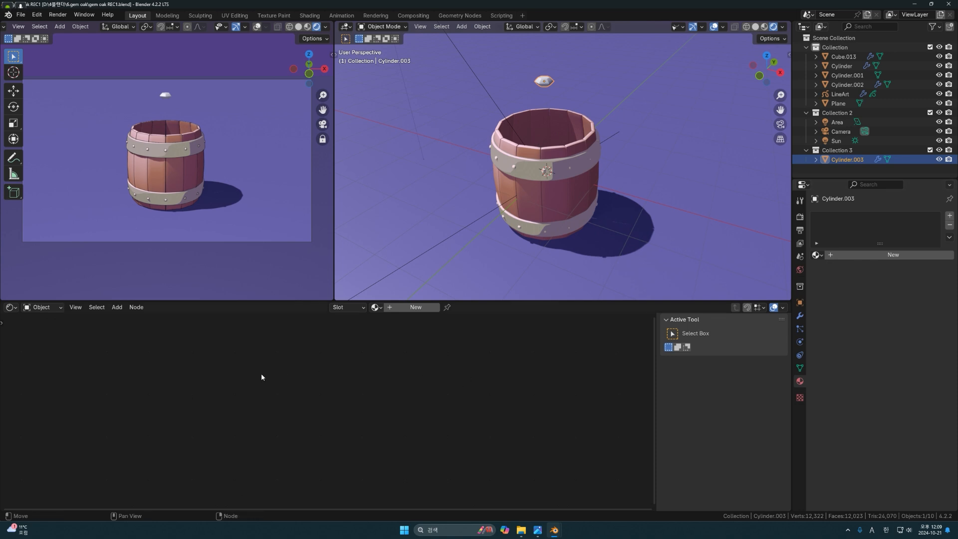
click(11, 307)
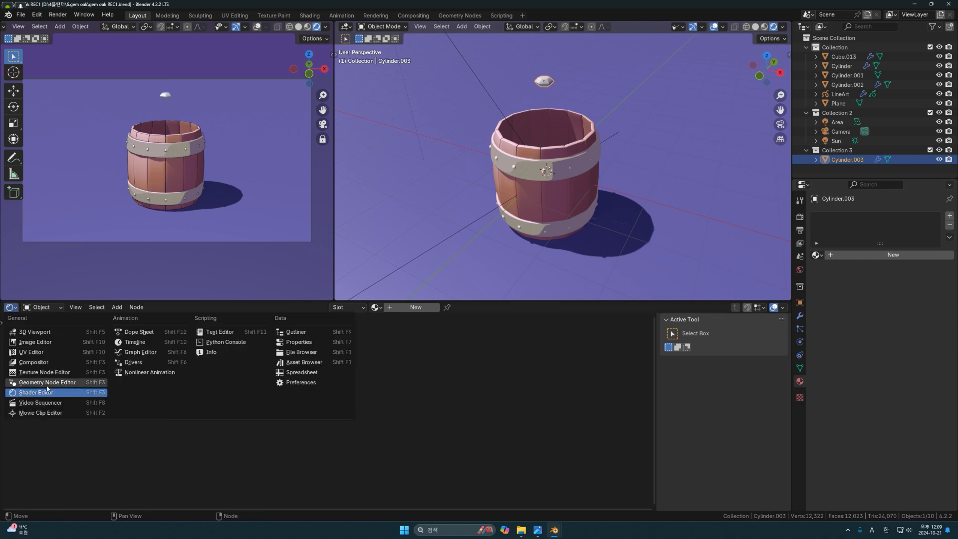
click(35, 366)
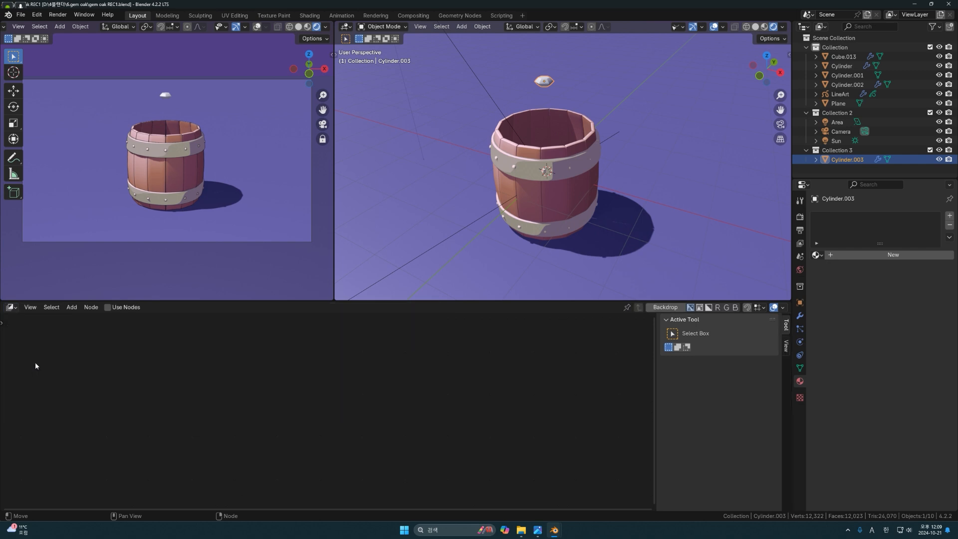
click(108, 308)
middle_drag(297, 465, 371, 442)
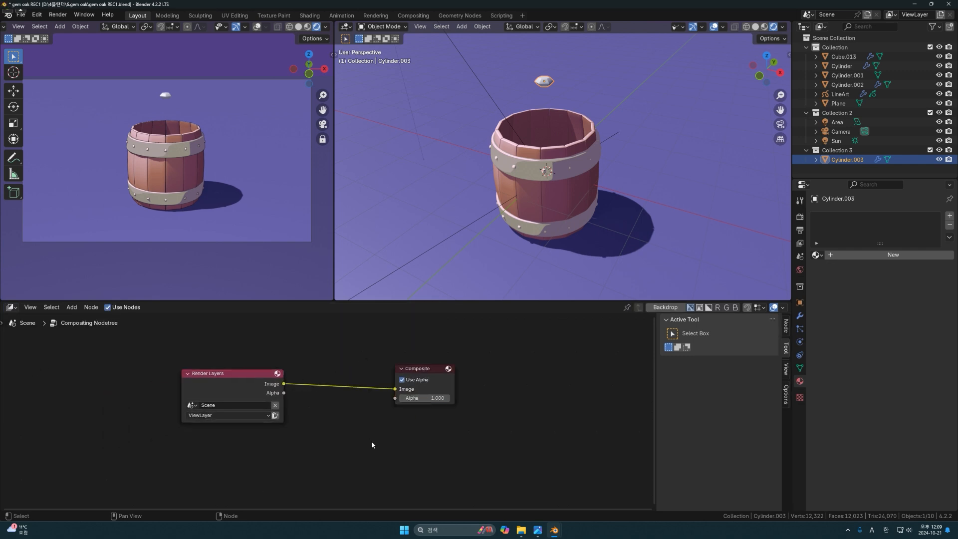
- Insert a Glare node between Render Layers and Composite and set its glare type to Bloom
key(shift+a)
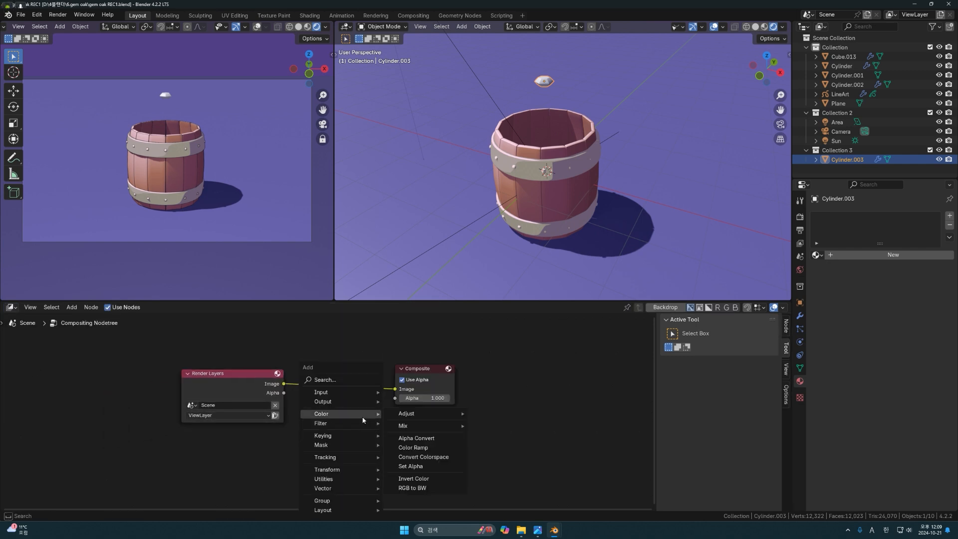
text(g)
click(399, 423)
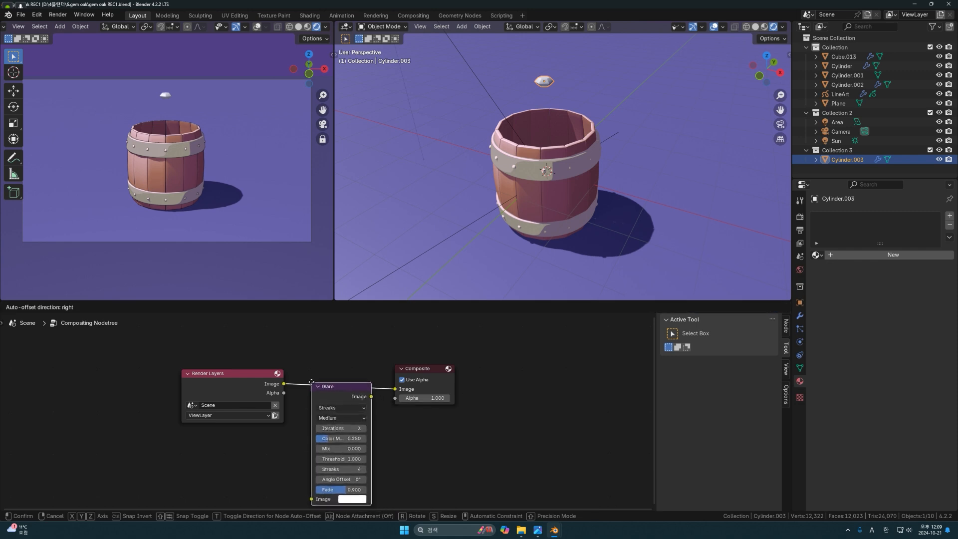
click(327, 383)
drag(327, 383, 379, 361)
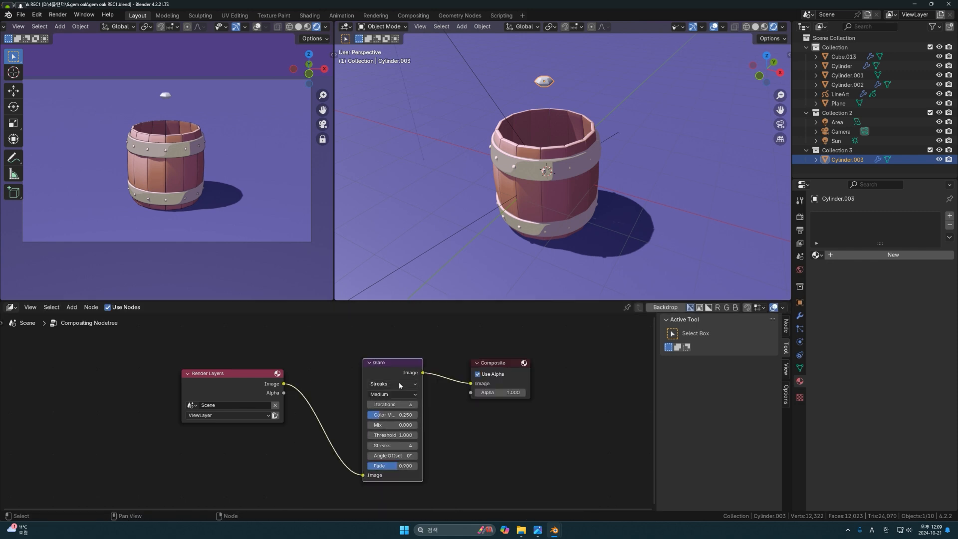
click(399, 384)
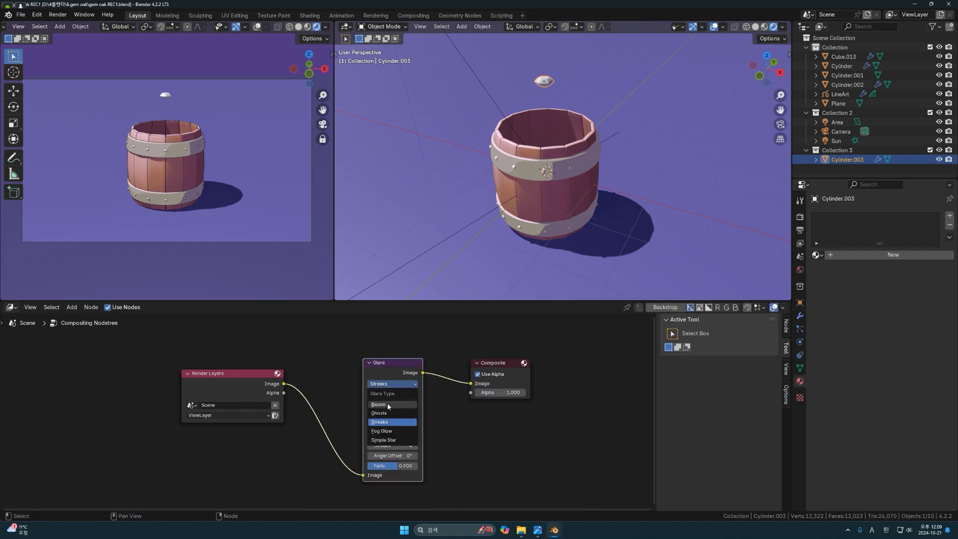
click(387, 403)
- Return to the Shader Editor, create a new material for Cylinder.003 and space its shader and output nodes apart
click(11, 307)
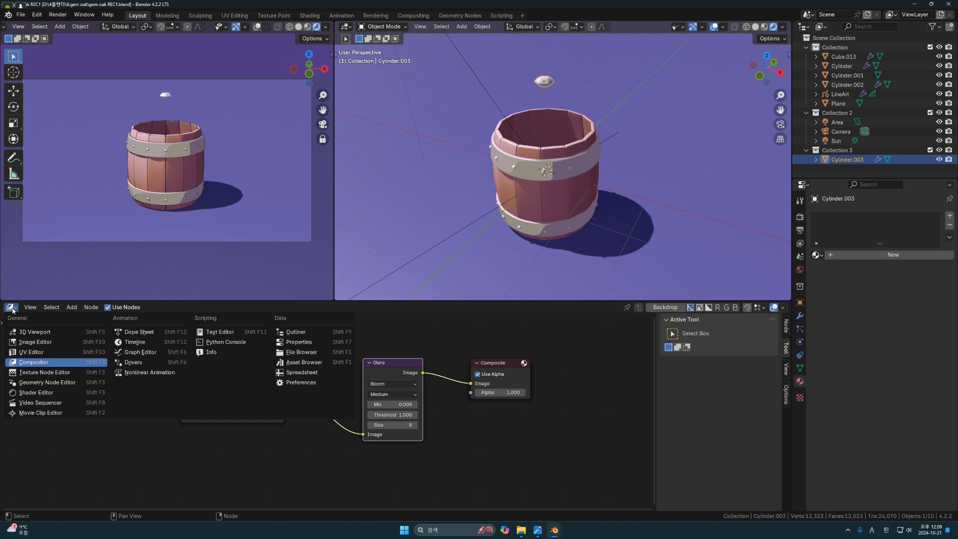
click(38, 393)
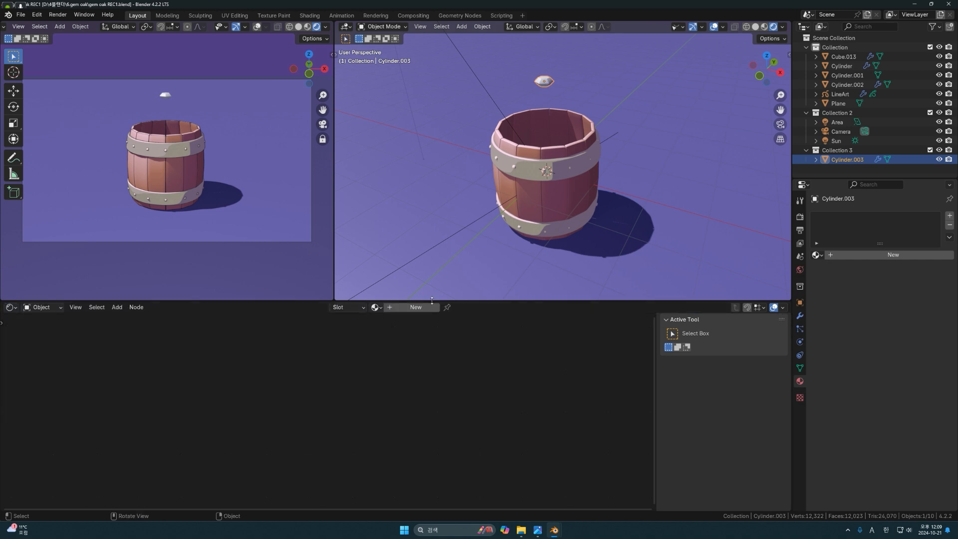
click(414, 307)
drag(333, 330, 293, 342)
drag(397, 343, 567, 346)
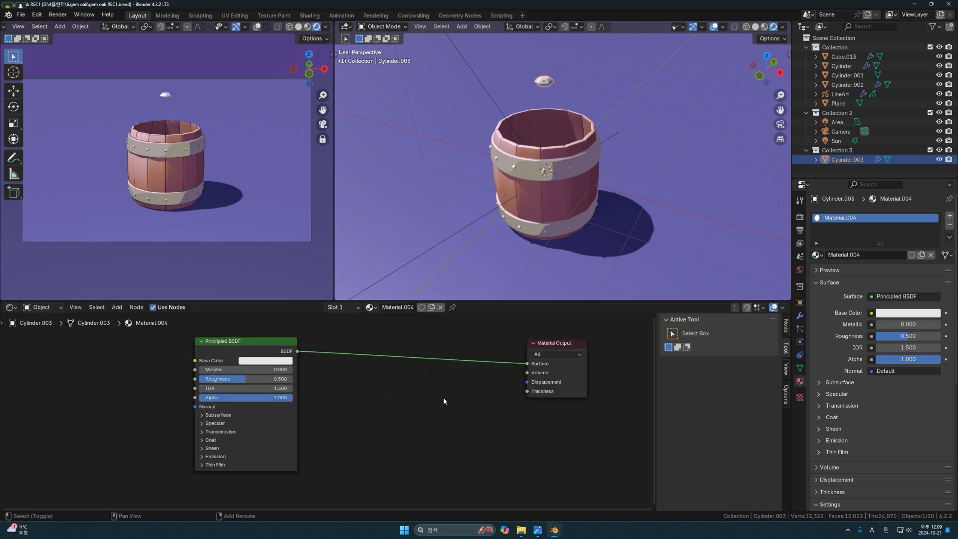
- Add an Emission node and a Mix Shader node between the Principled BSDF and Material Output nodes
key(shift+a)
click(443, 397)
text(e)
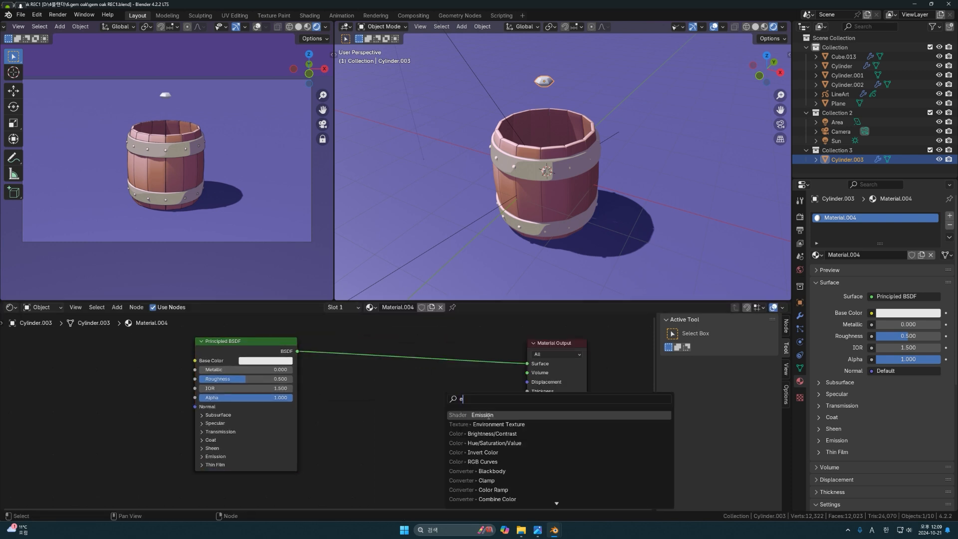
click(487, 416)
click(420, 420)
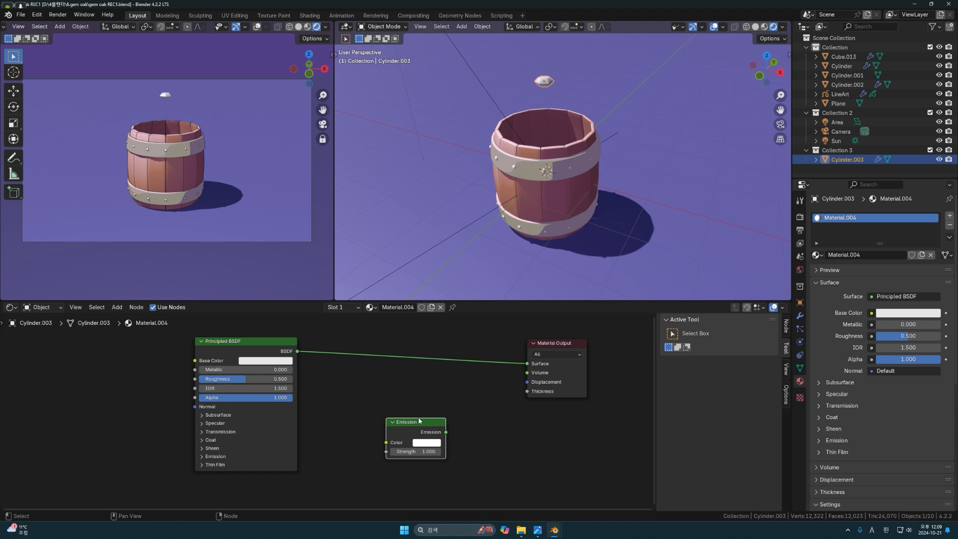
key(shift+a)
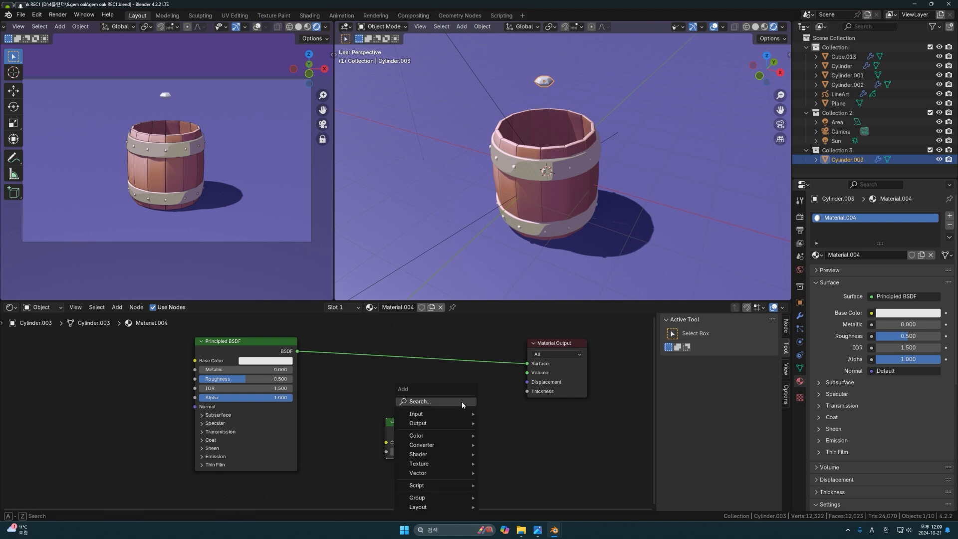
click(462, 401)
text(m)
click(489, 419)
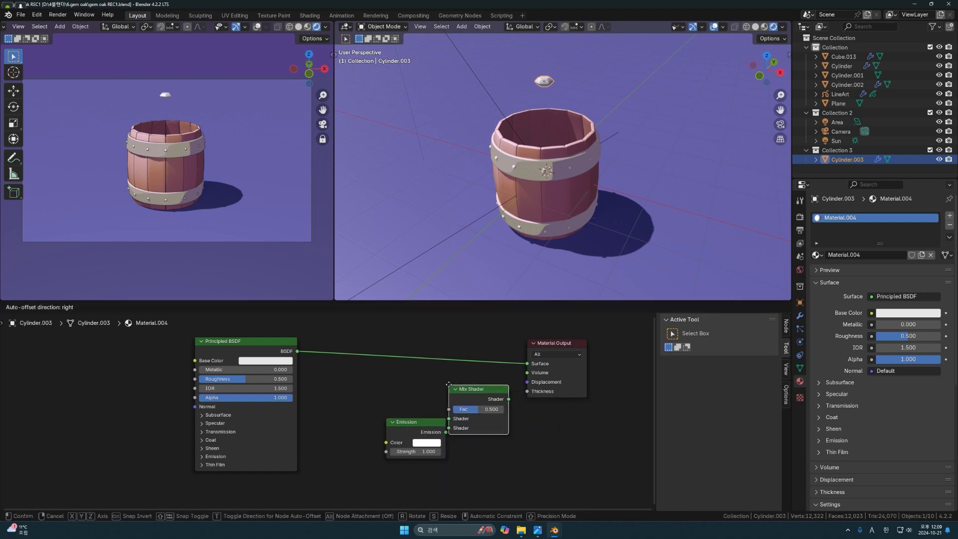
click(500, 389)
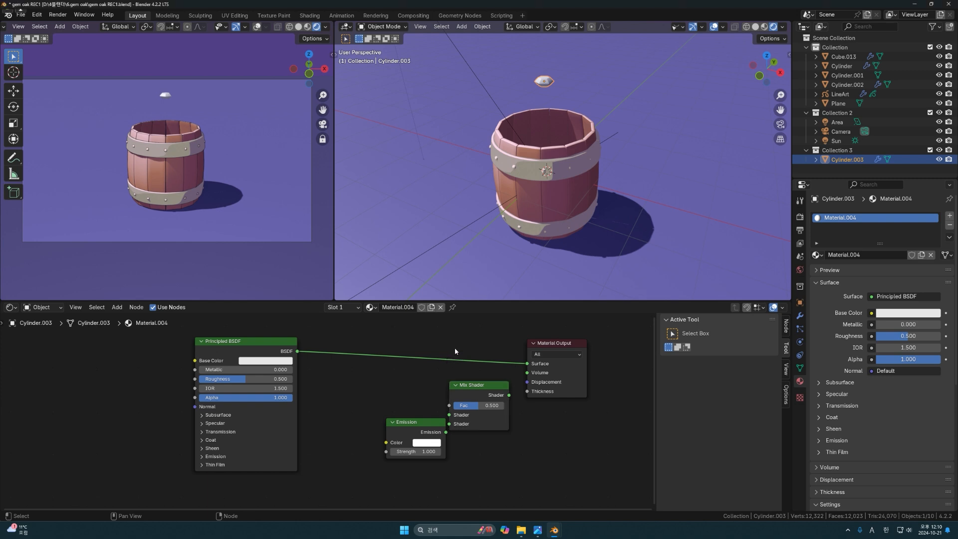
- Add a Color Ramp node above the Mix Shader and a Layer Weight node beside the ramp, on its input side
key(shift+a)
text(c)
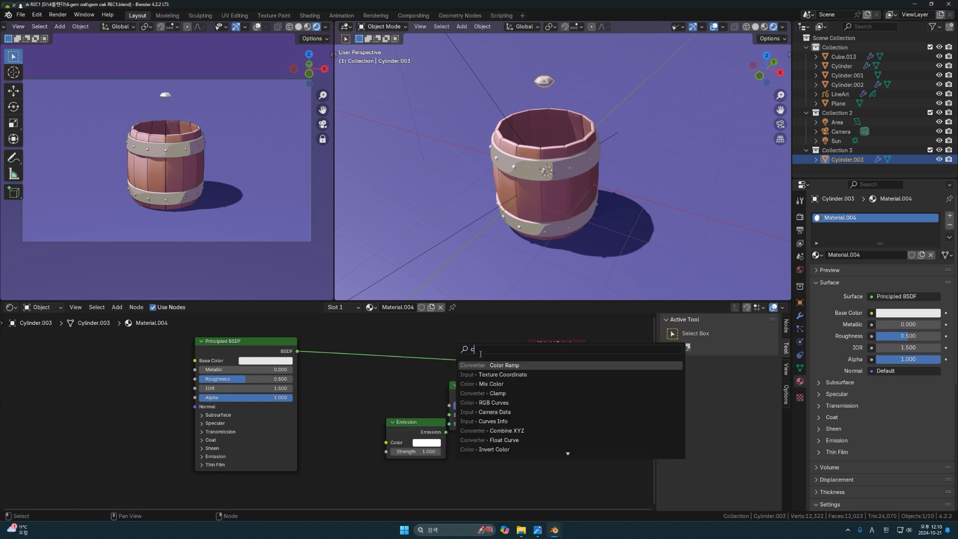
click(507, 365)
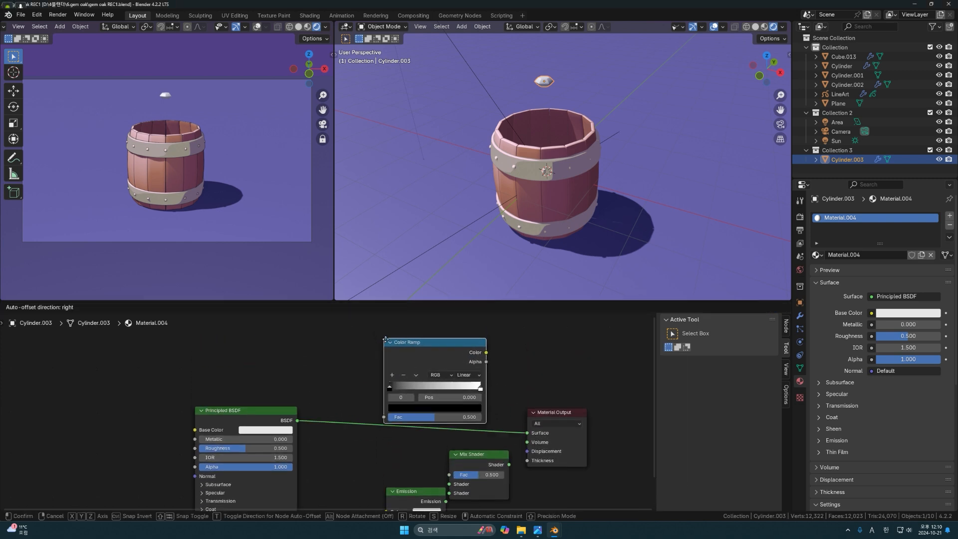
click(405, 343)
key(shift+a)
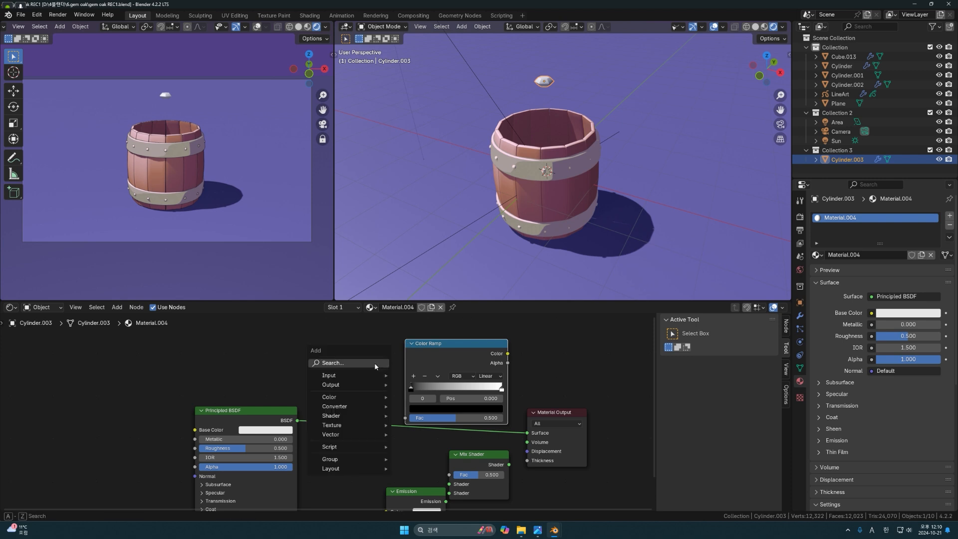
text(l)
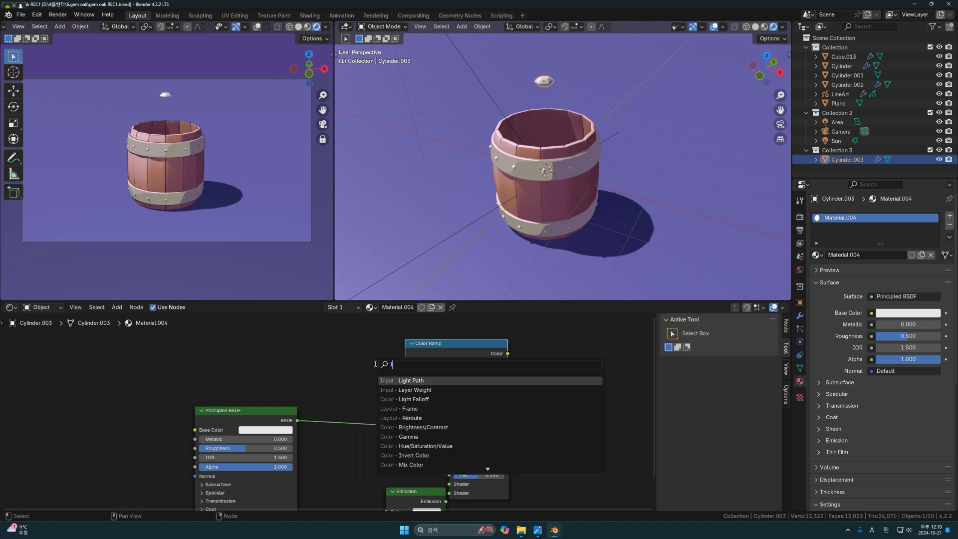
click(415, 390)
click(344, 372)
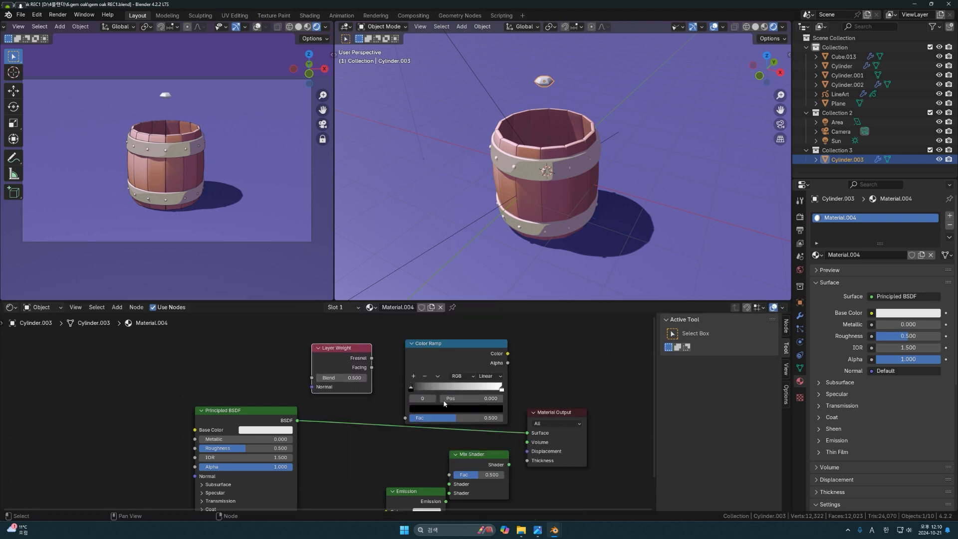
- Feed Emission into the Mix Shader's second input and Principled BSDF into its first, and cut the Principled BSDF's direct link to Material Output
scroll(459, 423, down, 1)
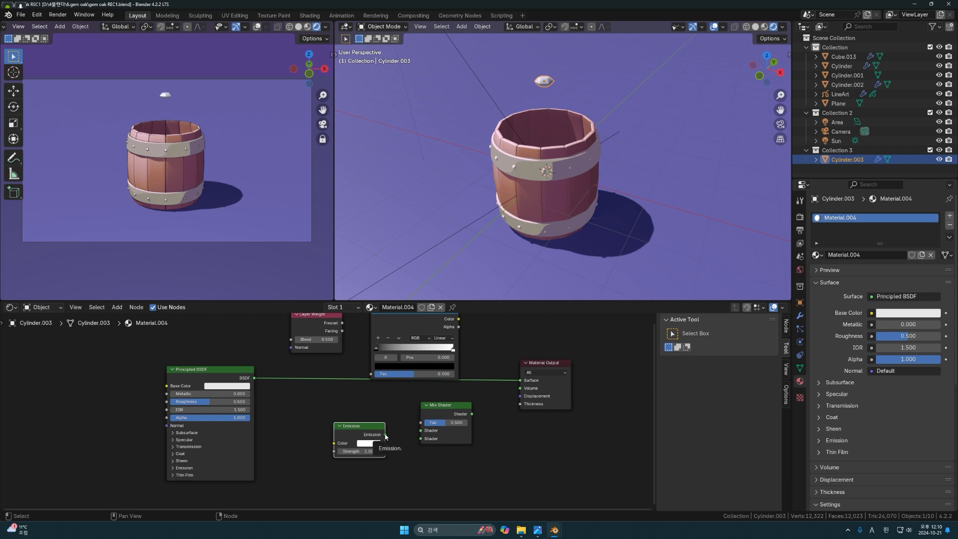
drag(385, 437, 418, 442)
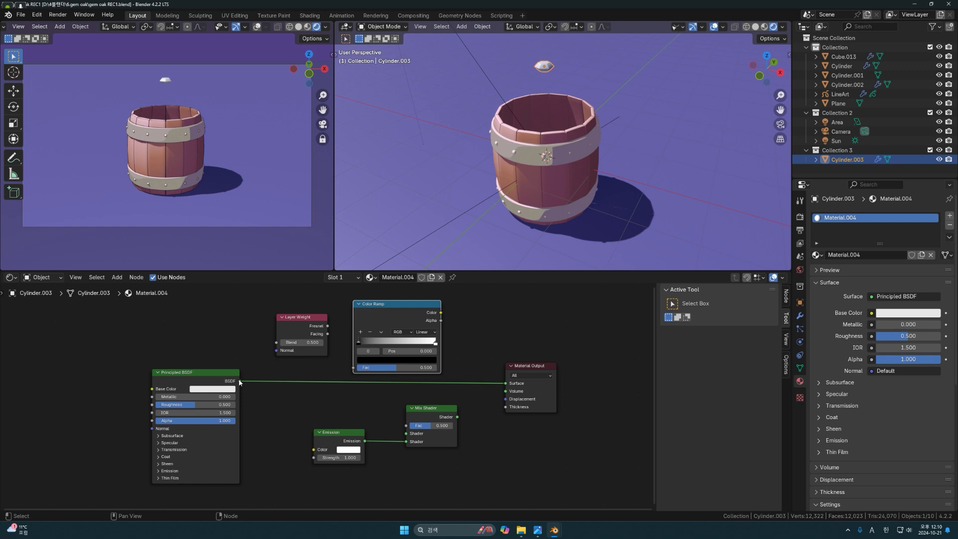
drag(240, 382, 407, 434)
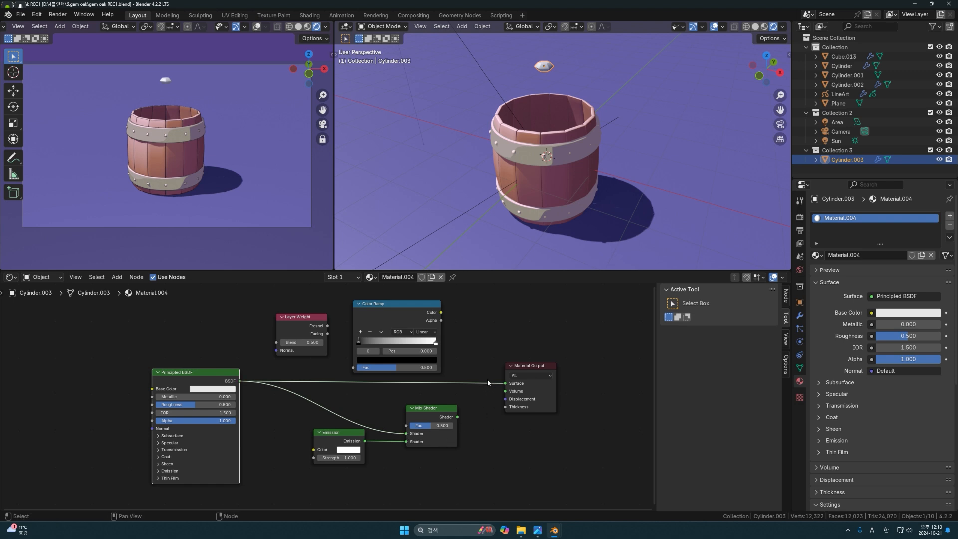
ctrl+right_drag(476, 376, 481, 397)
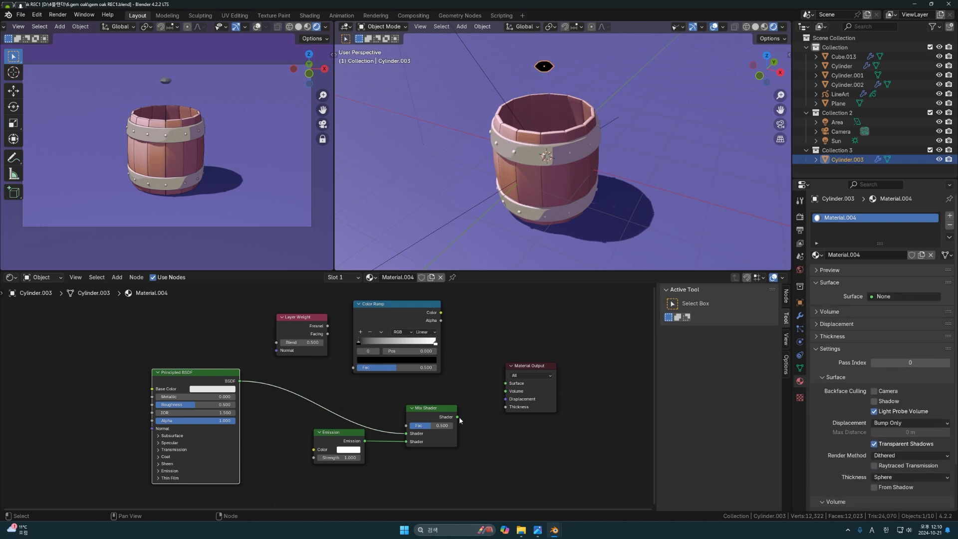
- Connect Mix Shader to Material Output's Surface, Color Ramp Color to the mix factor, and Layer Weight Facing to the ramp's factor
drag(457, 417, 506, 385)
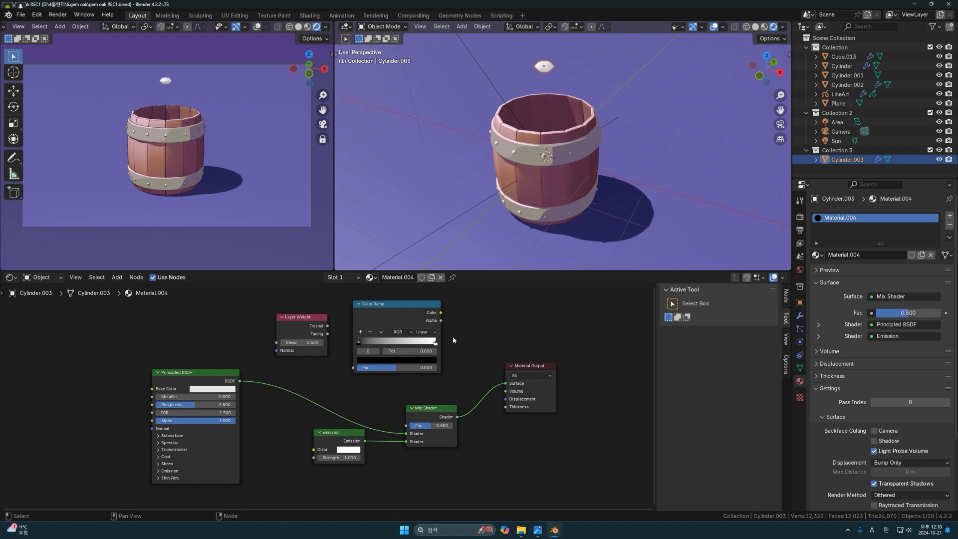
drag(442, 312, 405, 425)
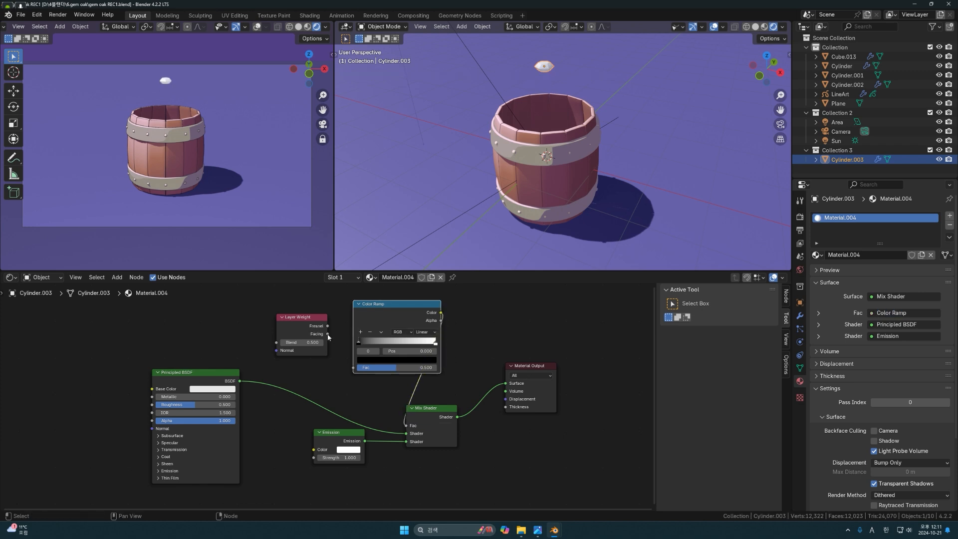
drag(327, 334, 355, 374)
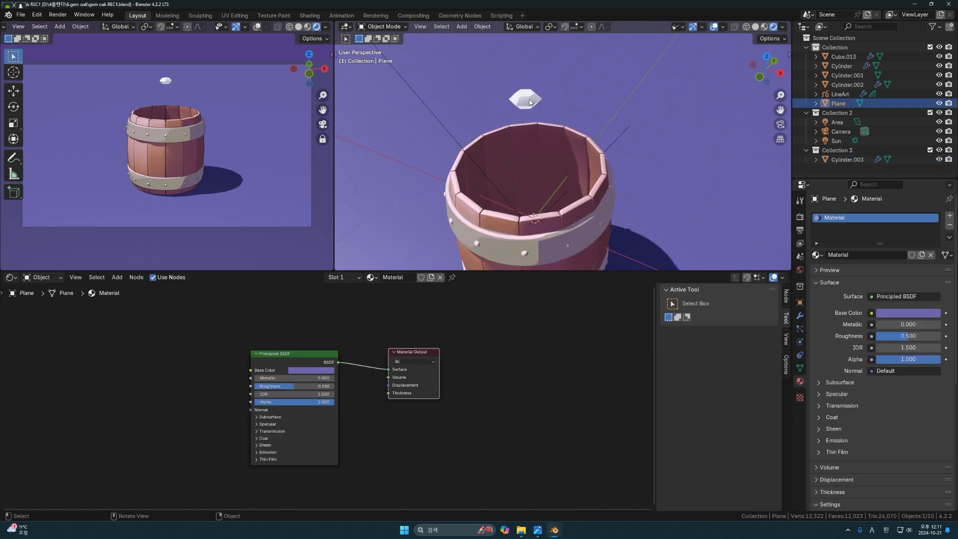
- Select Cylinder.003 again, shift its Mix Shader and Emission nodes slightly to tidy the graph, and set Emission strength to 6.4
click(530, 102)
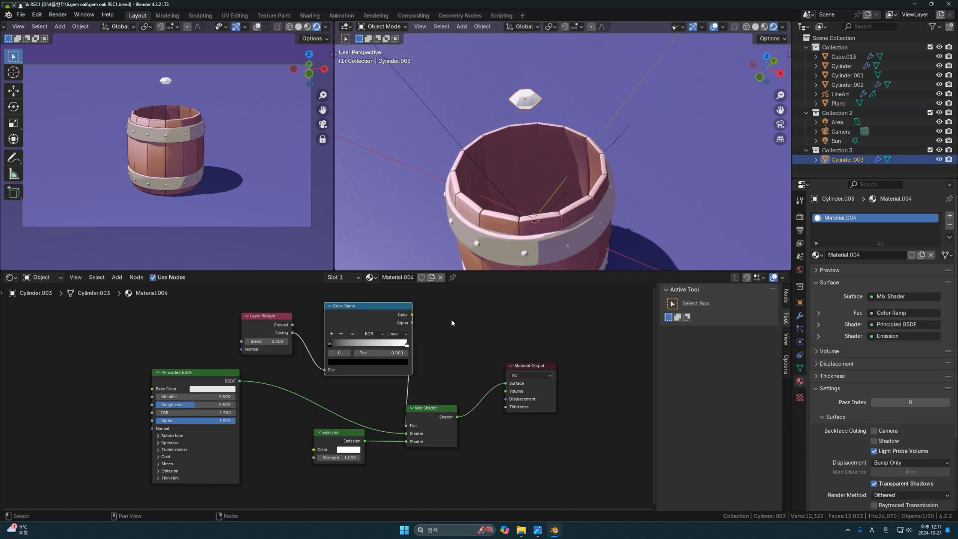
drag(421, 410, 432, 412)
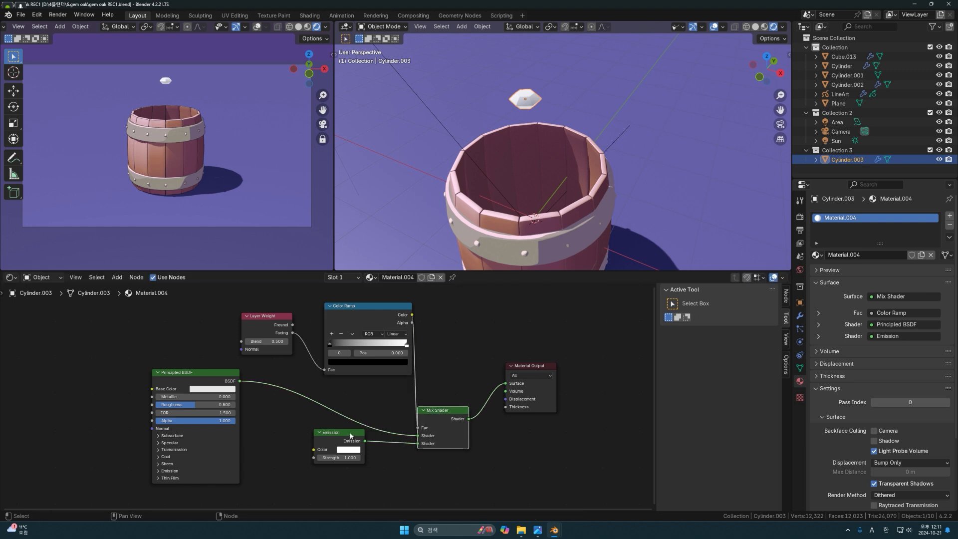
drag(353, 434, 373, 458)
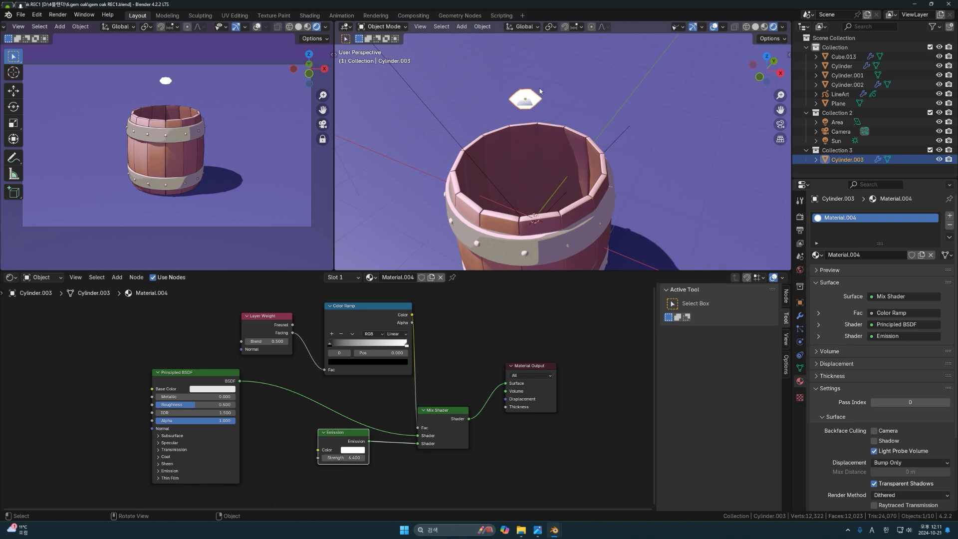
- Set the viewport compositor to Always in both the perspective view and the camera view
click(783, 28)
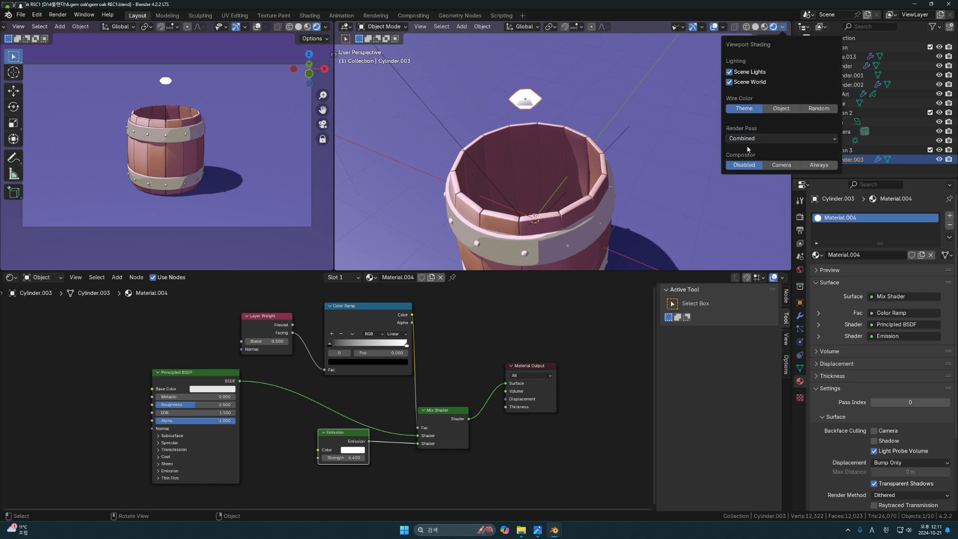
click(819, 166)
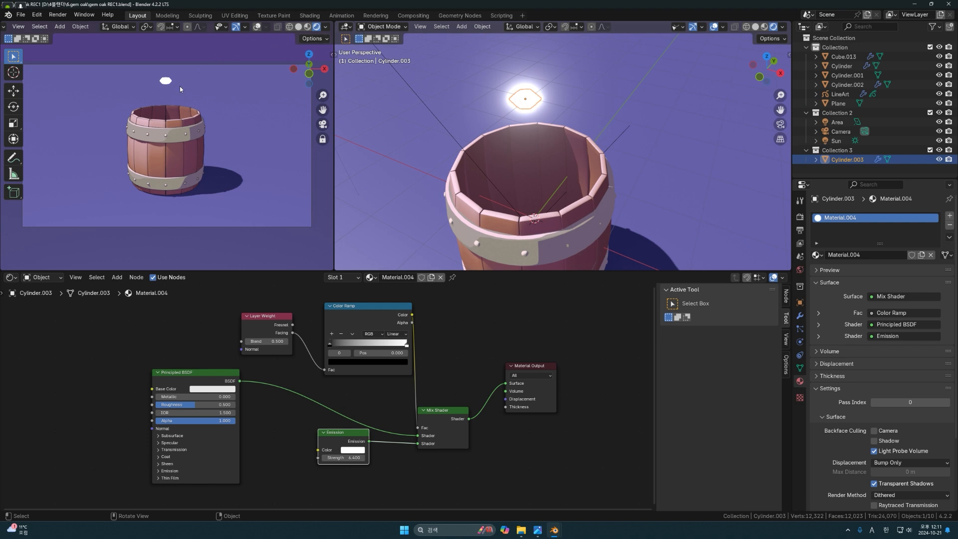
click(326, 26)
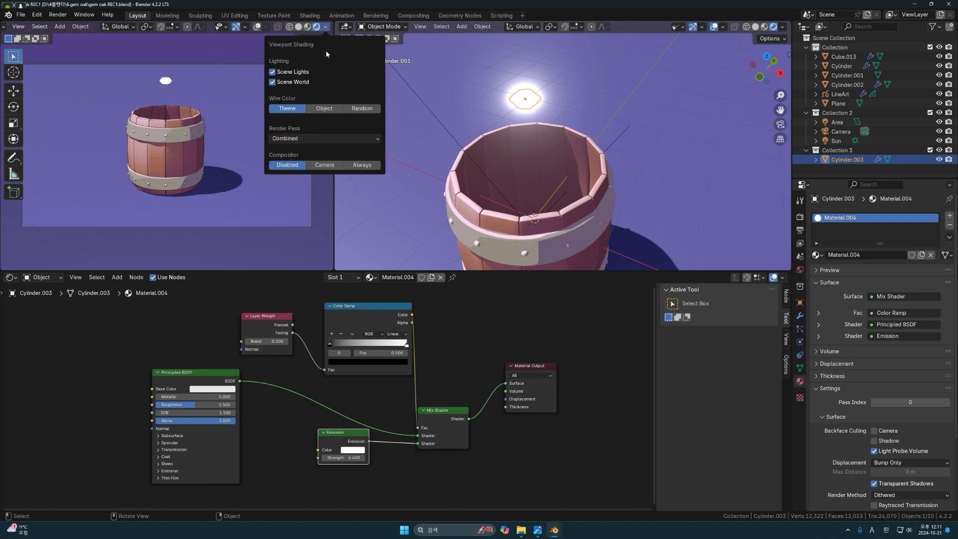
click(362, 165)
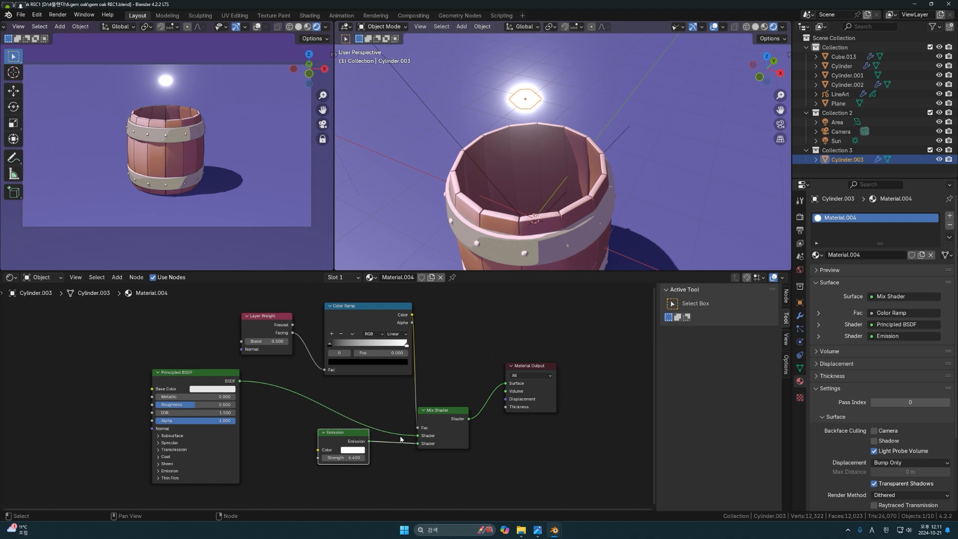
- Set the Principled BSDF base color to a saturated green with hue 0.333
click(212, 388)
click(204, 297)
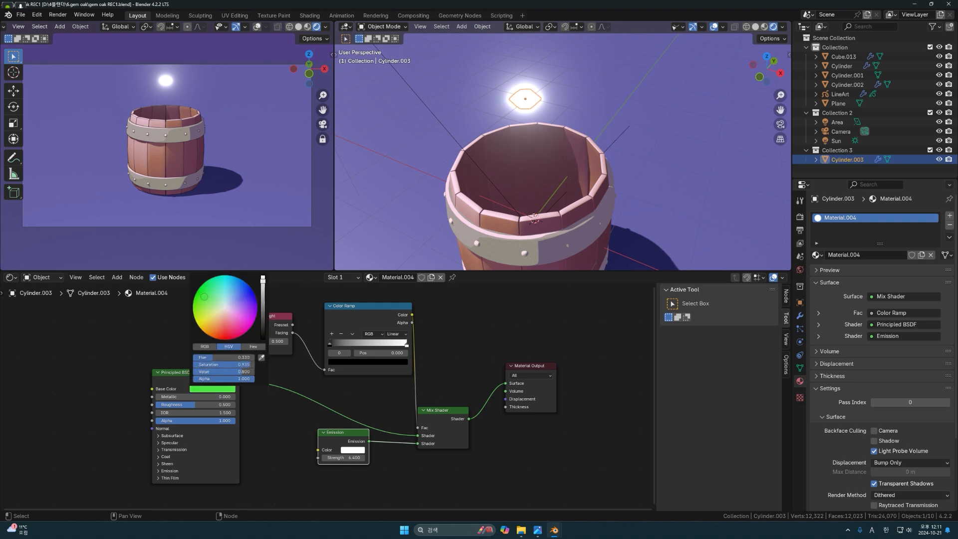
drag(204, 297, 202, 295)
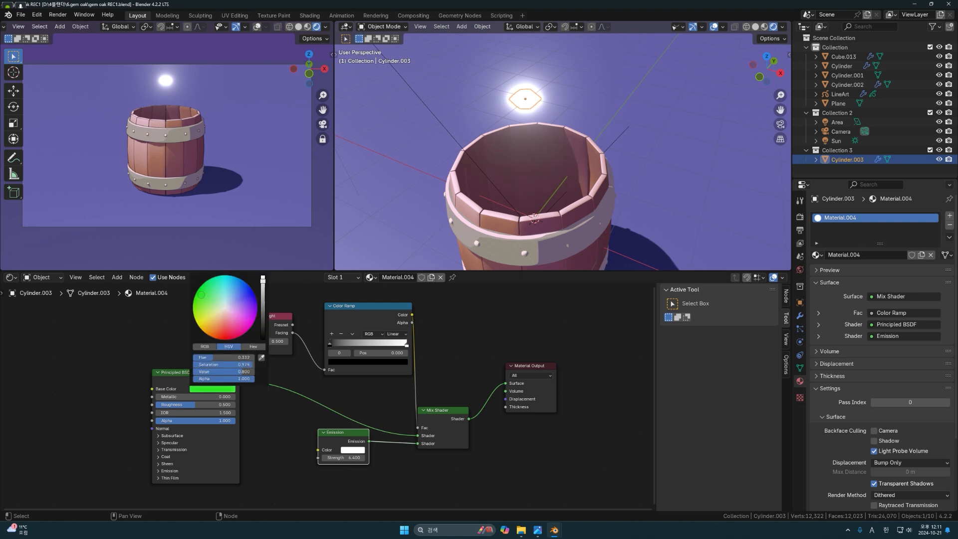
- Set the Emission color to bright green and its strength to 4.3
click(359, 453)
click(353, 356)
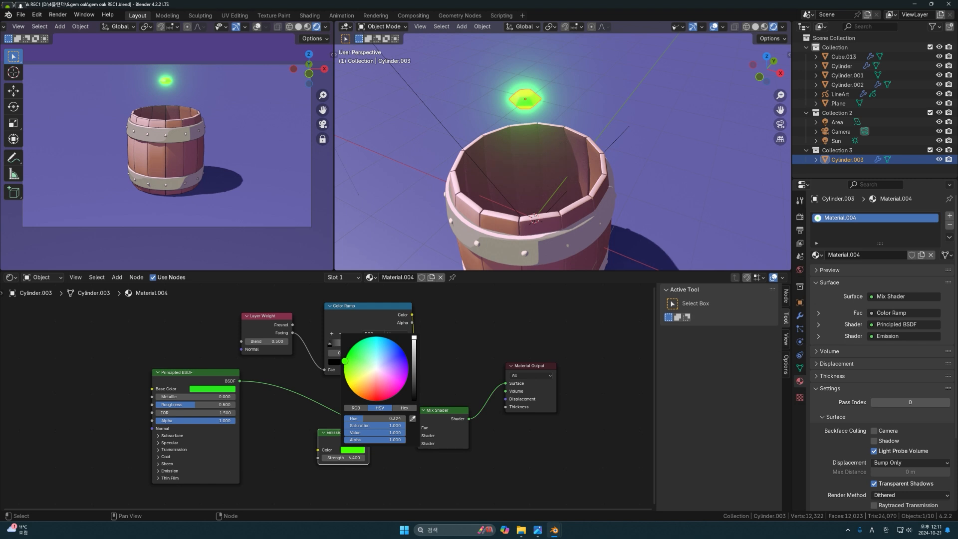
drag(355, 457, 337, 457)
- Move the Color Ramp node aside and set its black stop to about 0.558 and its white stop to about 0.677
drag(356, 306, 344, 306)
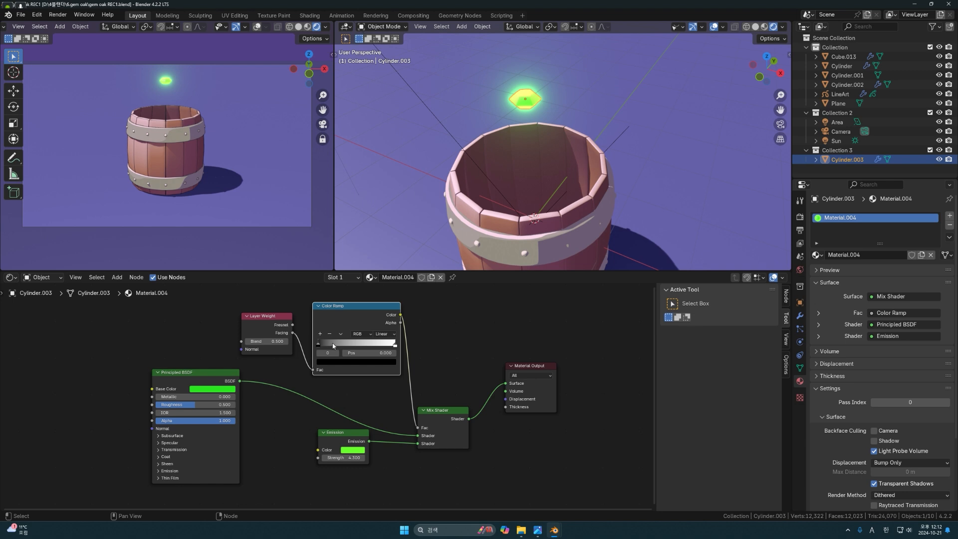
drag(319, 344, 372, 348)
middle_drag(505, 204, 536, 170)
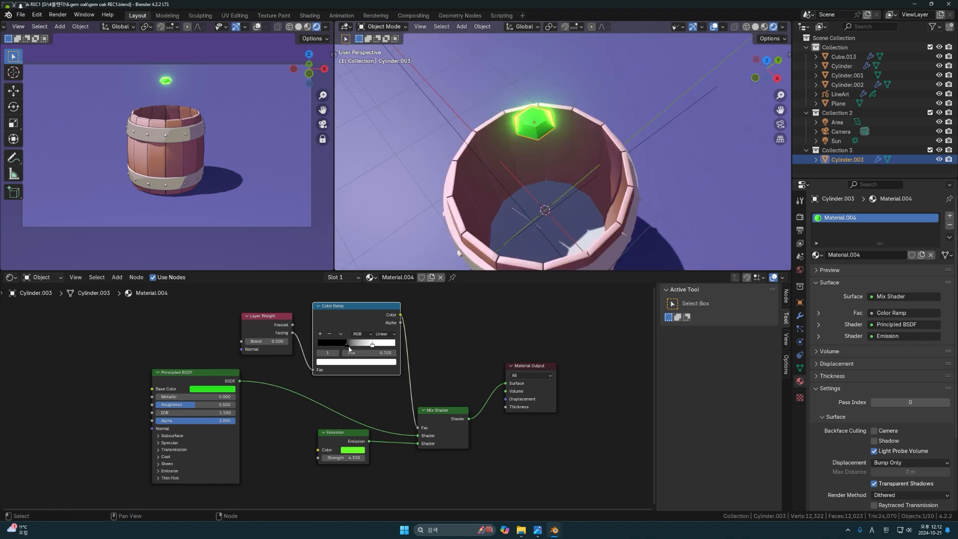
drag(348, 348, 370, 346)
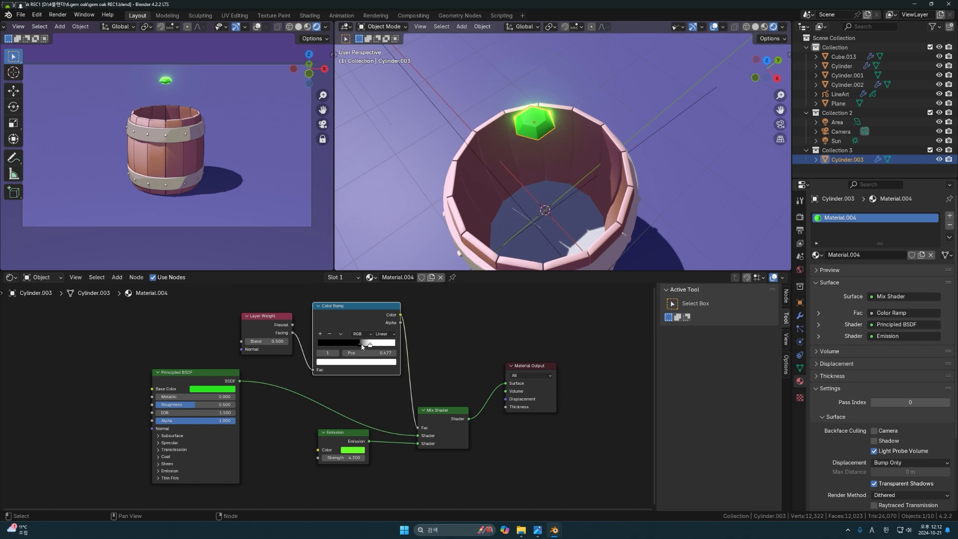
click(362, 346)
- Add an active Rigid Body to the glowing gem (Cylinder.003) and set its mass to 0.05 kg
click(534, 205)
scroll(535, 205, down, 3)
middle_drag(574, 236, 567, 174)
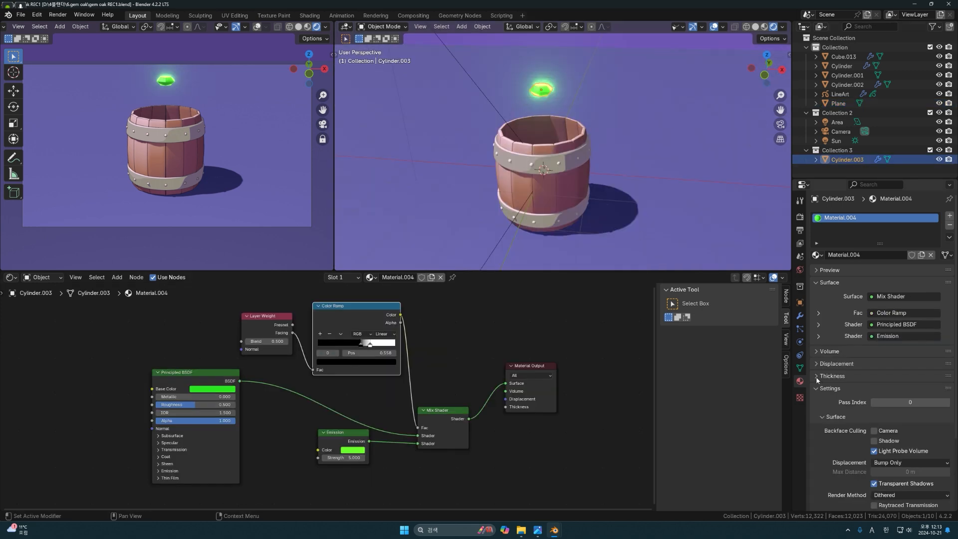
click(801, 342)
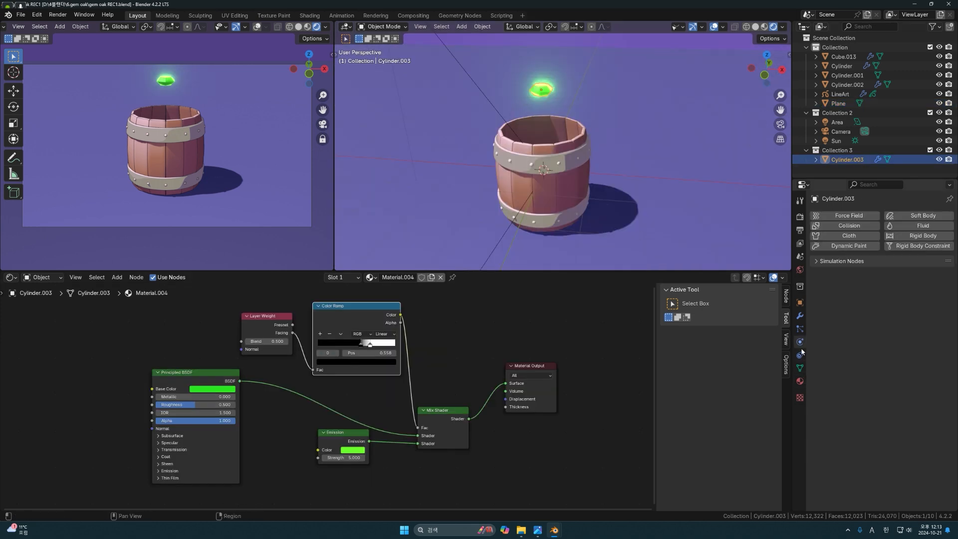
click(923, 236)
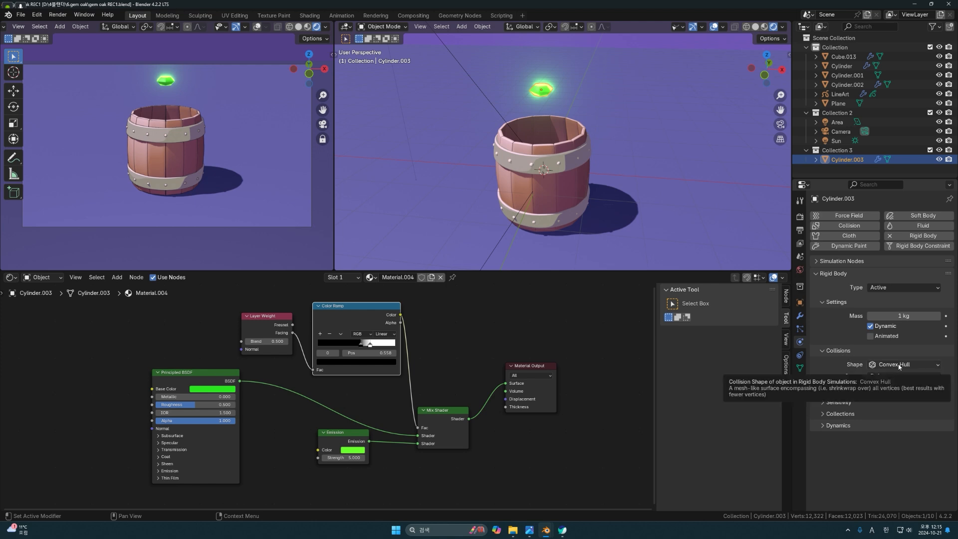
click(906, 316)
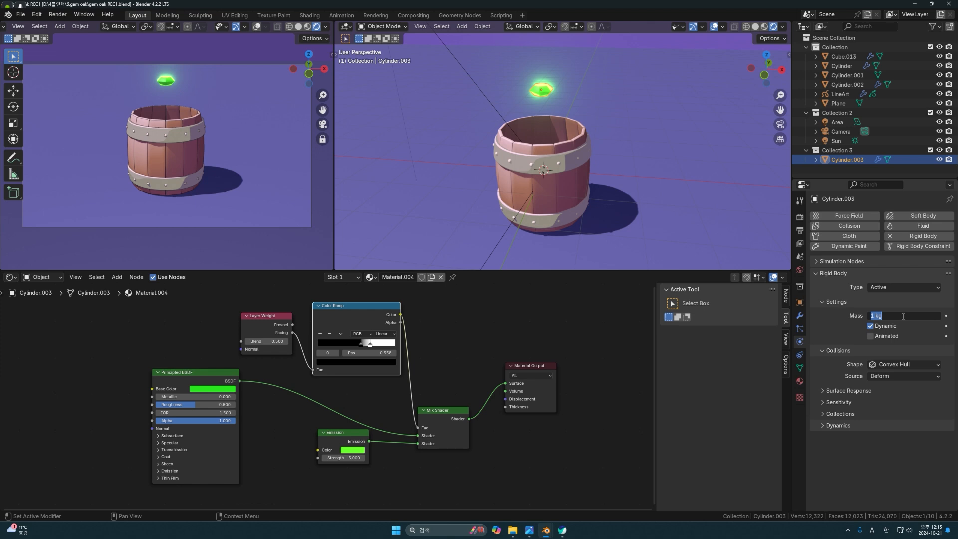
text(0.05)
key(Return)
- Add a Rigid Body to the barrel body (Cylinder), with type Passive and collision shape Mesh
click(563, 190)
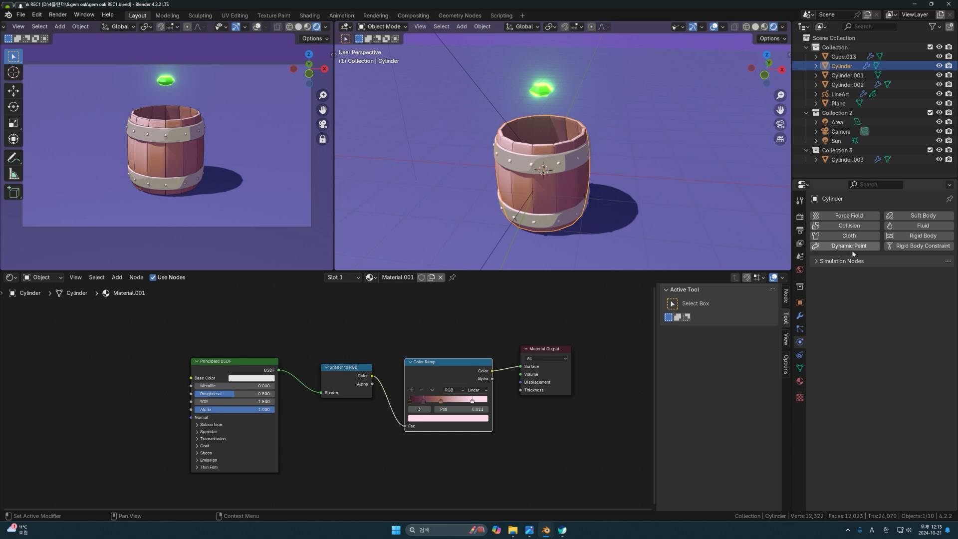
click(911, 238)
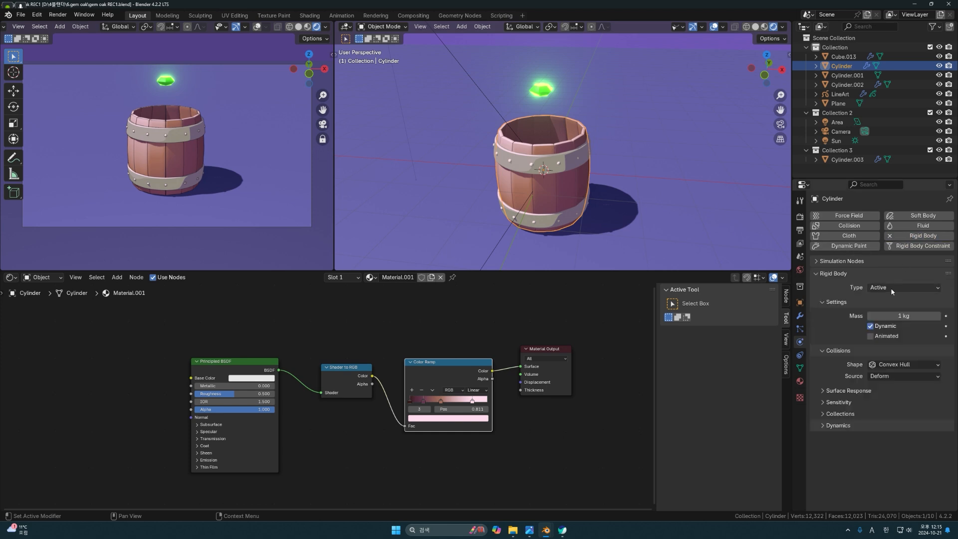
click(886, 289)
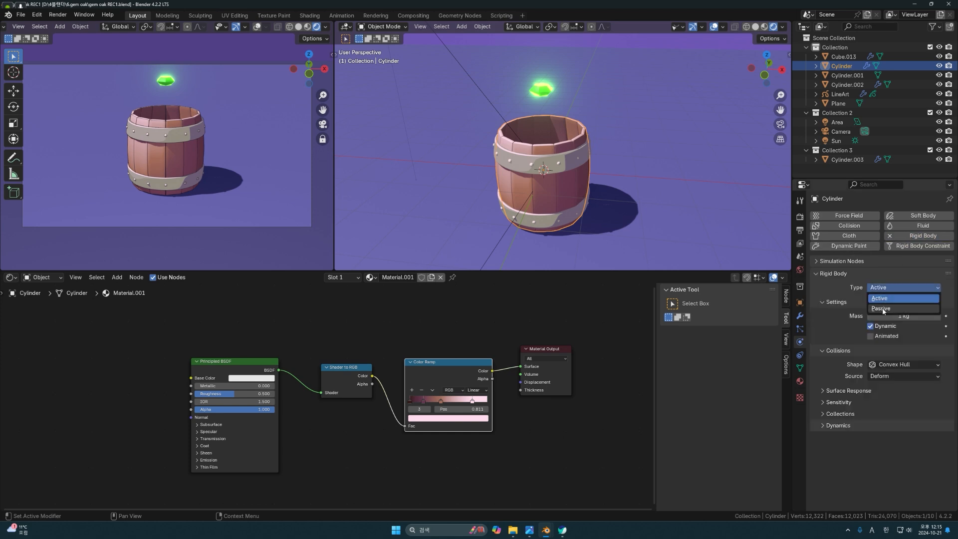
click(882, 308)
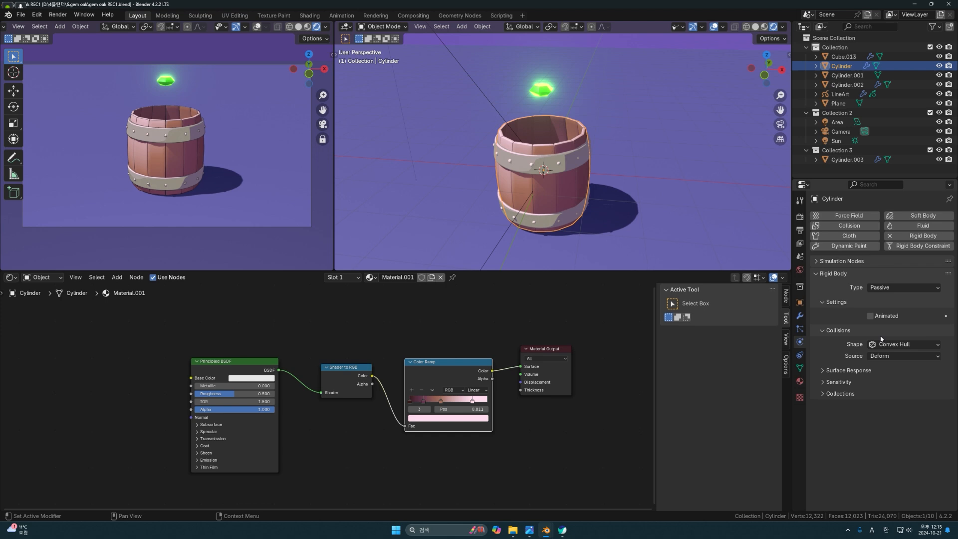
click(892, 345)
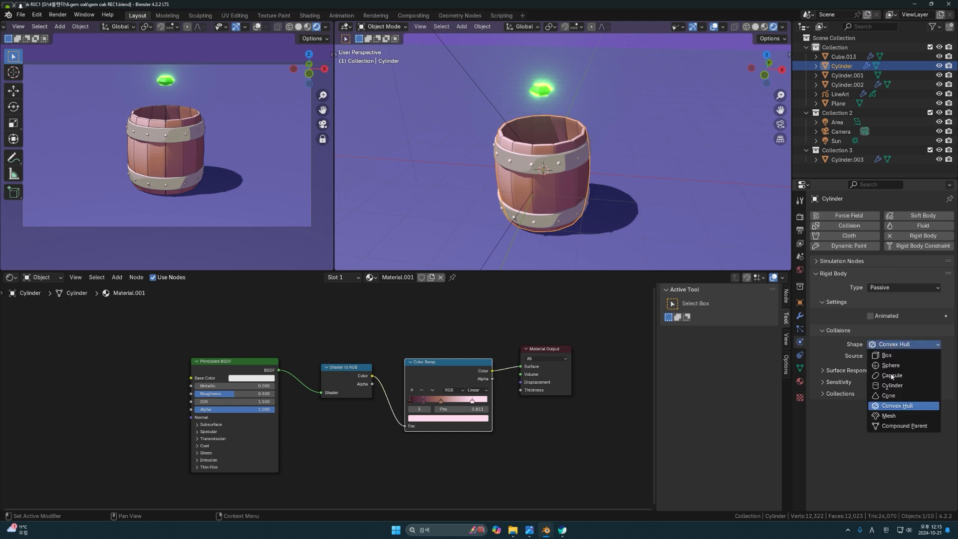
click(888, 416)
- Add a Rigid Body to the barrel's base (Cylinder.001), with type Passive and collision shape Mesh
click(577, 180)
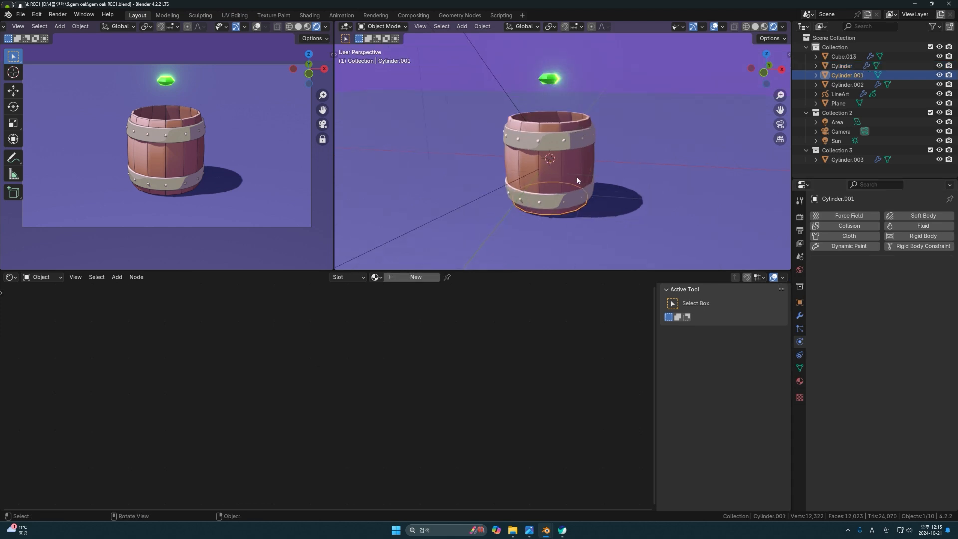
click(909, 236)
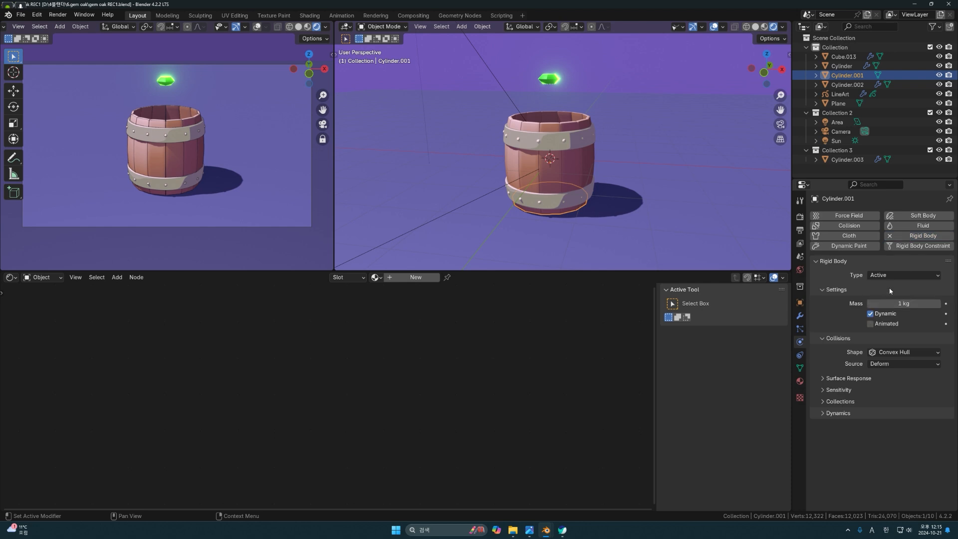
click(921, 275)
click(898, 296)
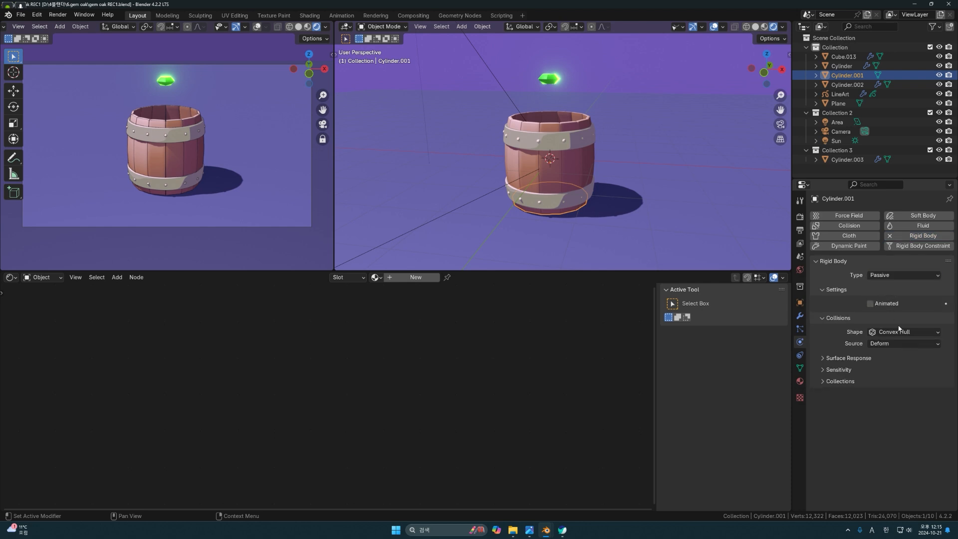
click(898, 332)
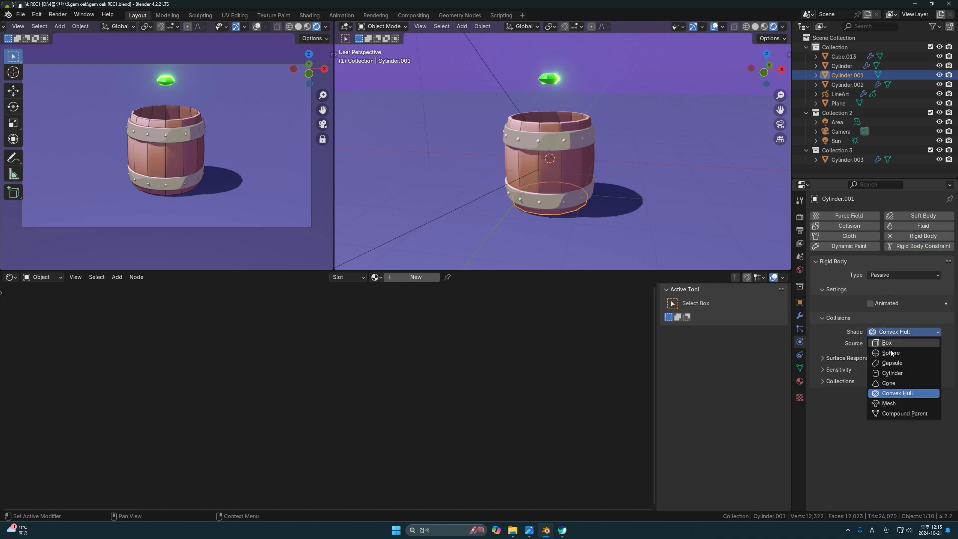
click(889, 403)
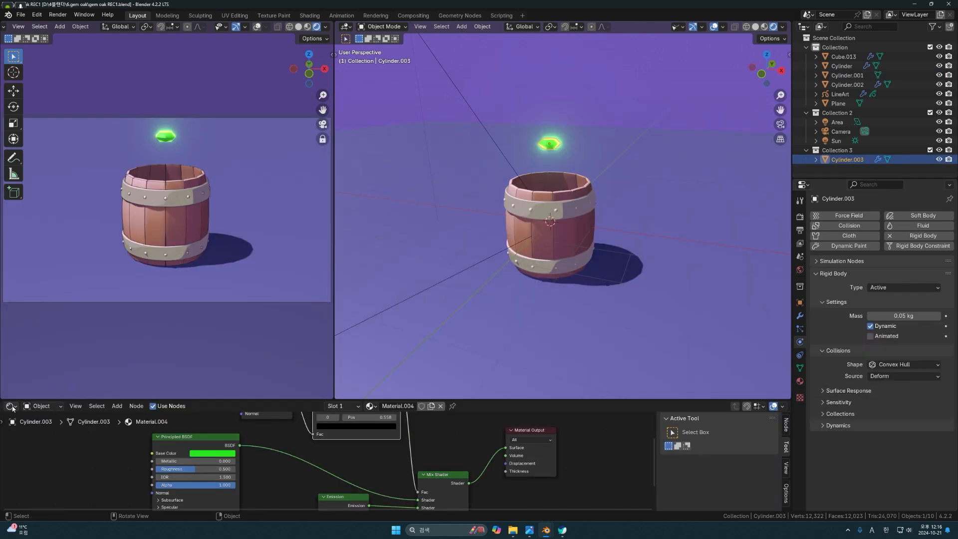
- Replace the Shader Editor with the Dope Sheet and play the gem's rigid body simulation from frame 0
click(11, 406)
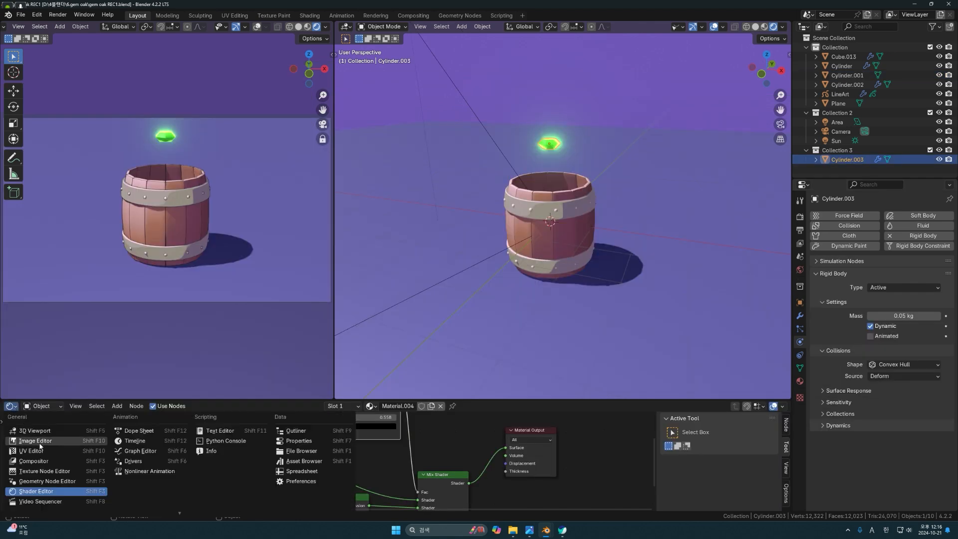
click(136, 432)
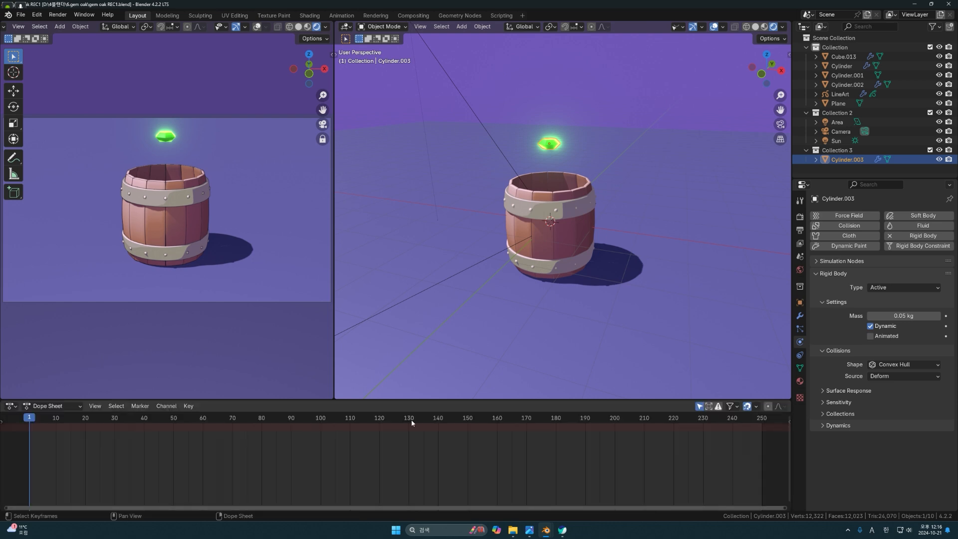
key(Left)
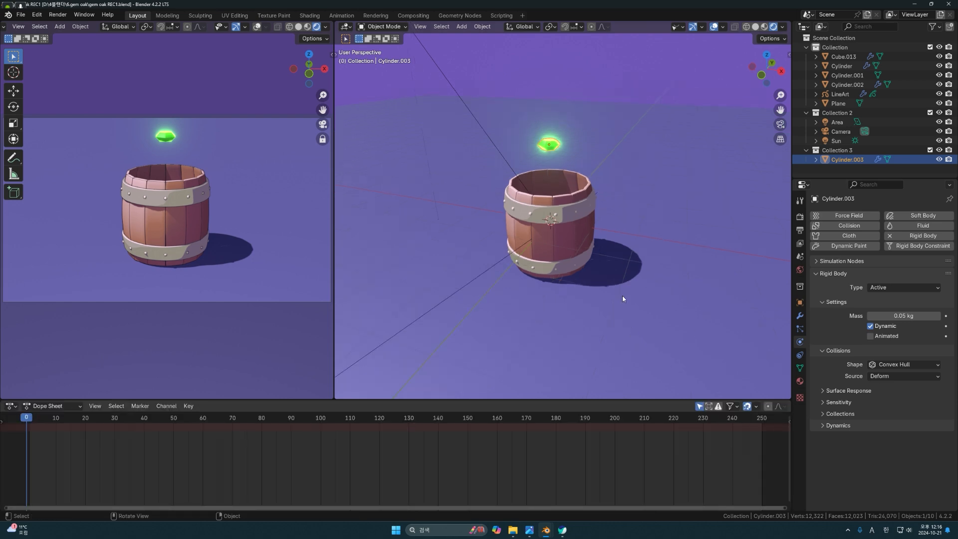
key(space)
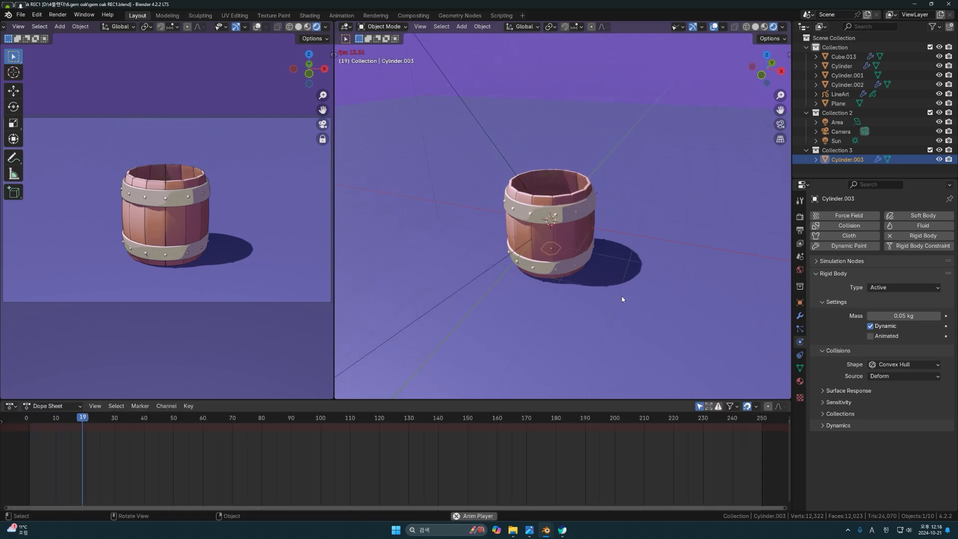
middle_drag(622, 299, 602, 316)
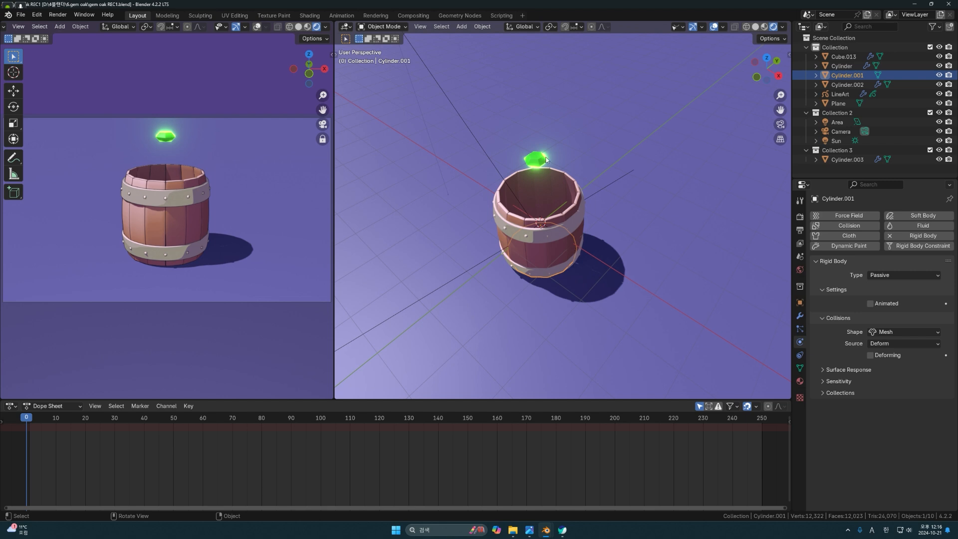
- In top view, scale the green gem down to about 0.824 and move it just inside the barrel's rim
key(grave)
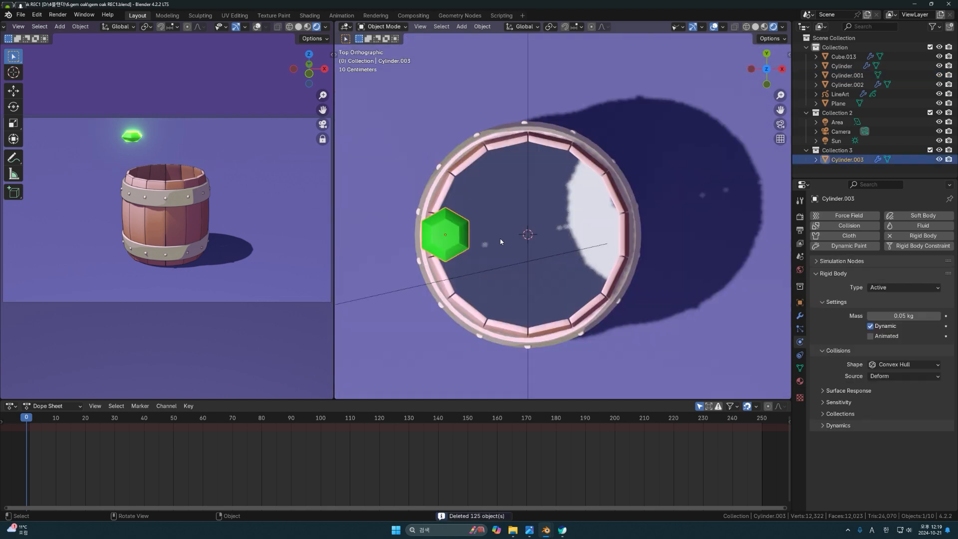
scroll(500, 239, down, 1)
key(s)
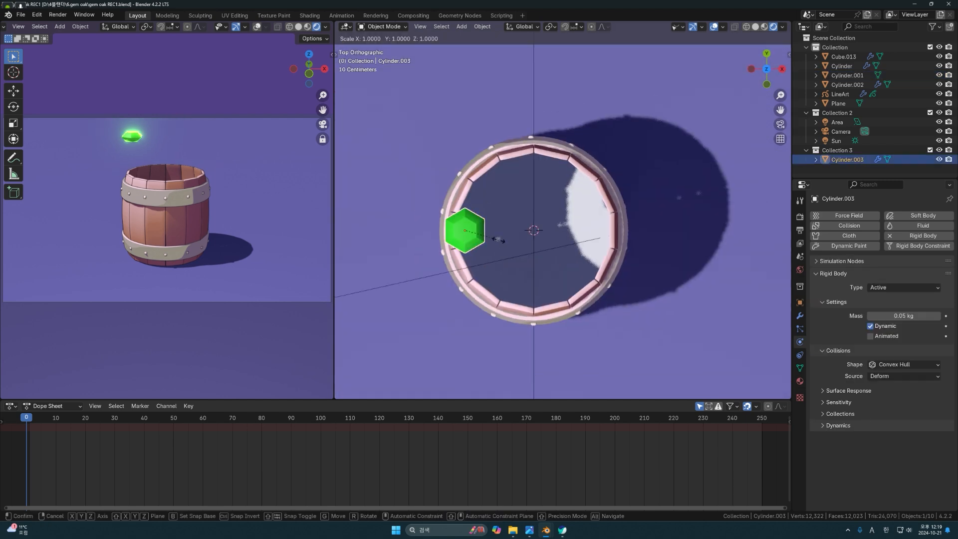
click(494, 238)
key(g)
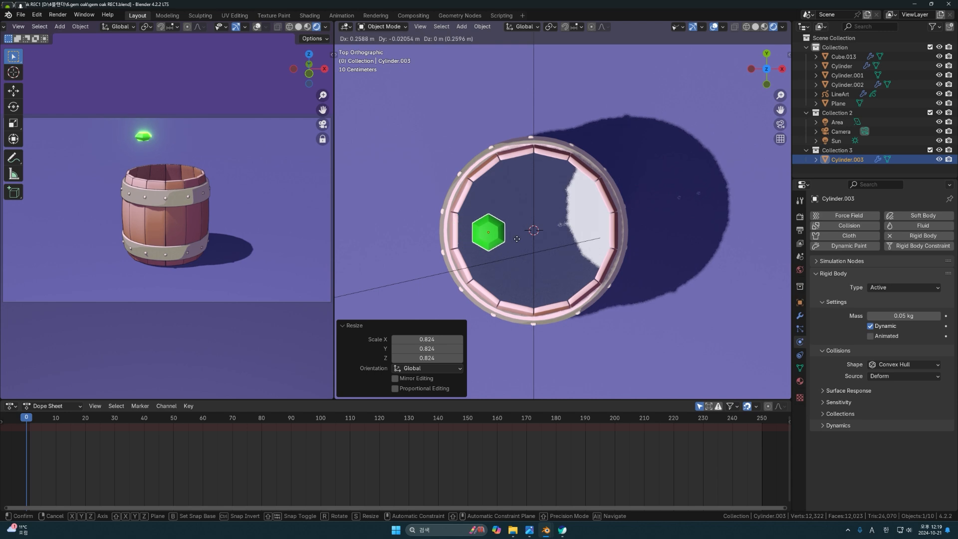
click(501, 242)
- Duplicate the gem along X into a row of four and shift the row to fit across the barrel's opening
key(shift+d)
key(x)
click(538, 241)
shift+click(484, 237)
key(shift+d)
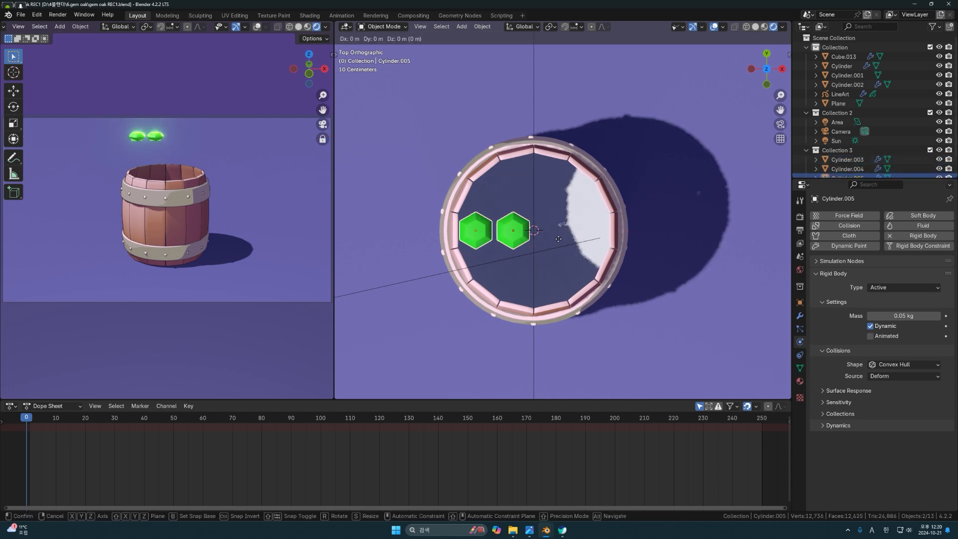
key(x)
click(622, 238)
shift+click(514, 236)
shift+click(486, 235)
key(g)
key(x)
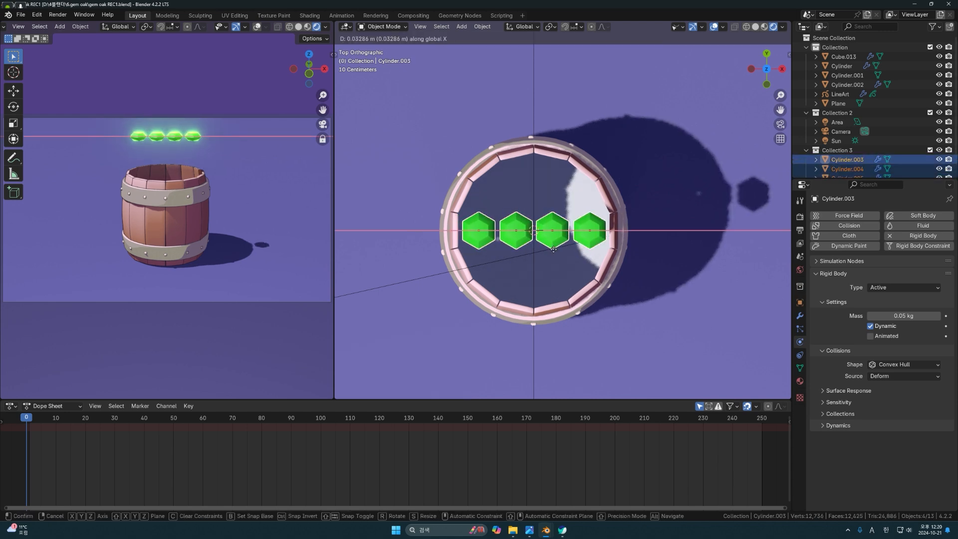
click(555, 250)
- Duplicate the four-gem row to both sides of the middle row, staggered in a honeycomb pattern
key(shift+d)
click(571, 220)
key(shift+d)
click(575, 285)
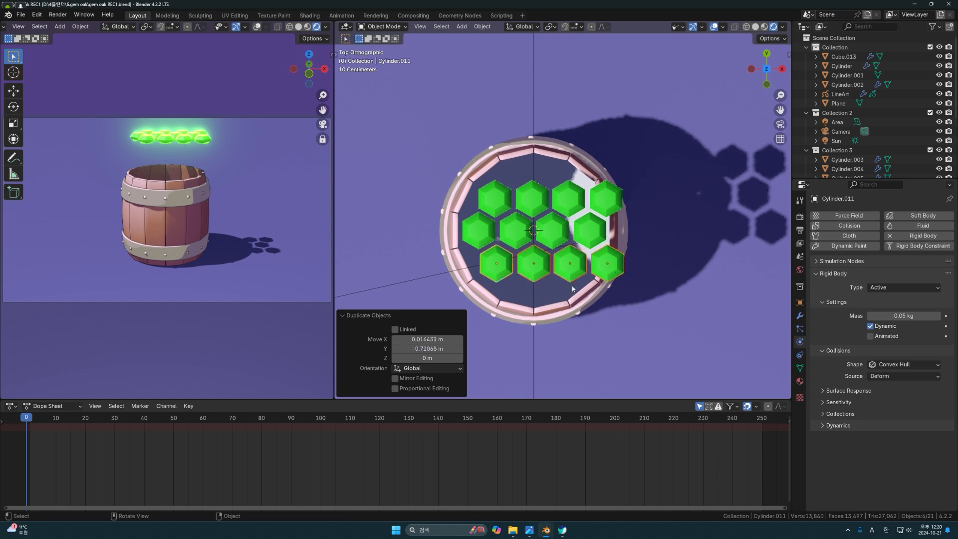
- Move the overhanging end gem of each outer row to form a pair at the barrel's upper rim
click(611, 205)
key(g)
click(537, 182)
click(608, 265)
key(g)
click(552, 168)
- Duplicate the two-gem pair to the opposite side of the barrel, completing the honeycomb layer of gems
shift+click(517, 168)
key(shift+d)
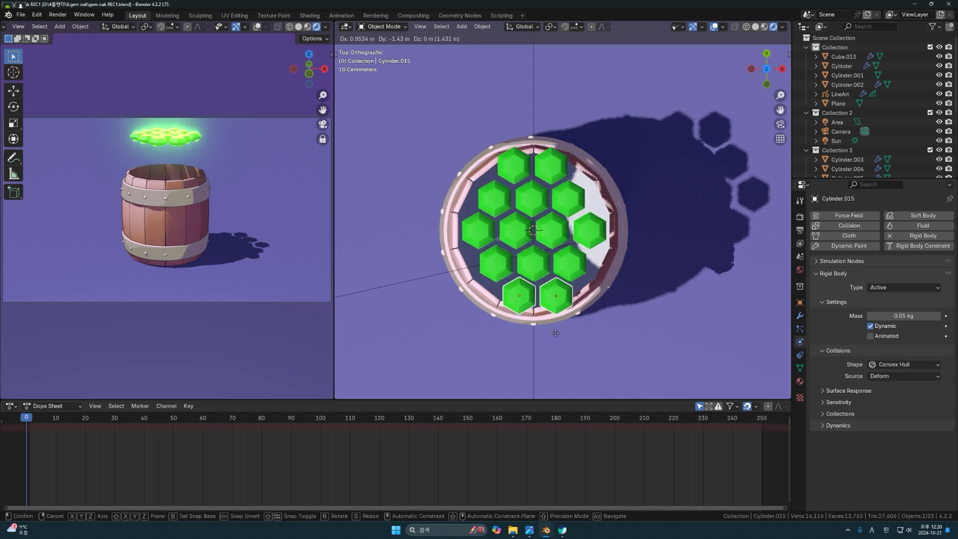
click(556, 330)
click(589, 339)
- Select the whole layer of gems and move it along Z in front view to adjust its height above the barrel
middle_drag(589, 329, 589, 207)
drag(619, 149, 487, 199)
middle_drag(559, 190, 572, 247)
key(KP_1)
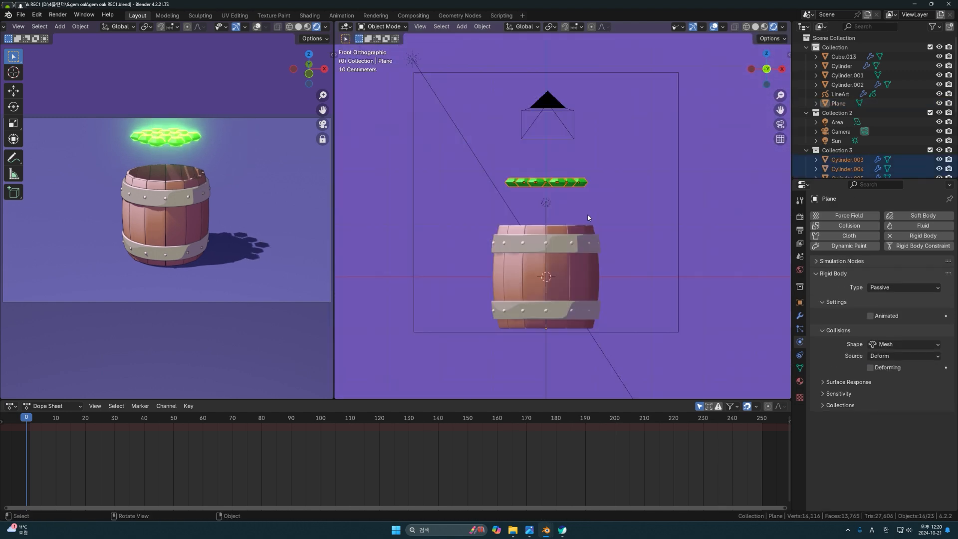
key(g)
key(z)
click(595, 190)
- Duplicate the gem layer about 0.277 m up along Z and repeat the duplication eleven times to build a tall stack
key(shift+d)
key(z)
click(595, 175)
key(shift+r)
key(shift+r)
key(shift+r)
key(shift+r)
key(shift+r)
key(shift+r)
key(shift+r)
key(shift+r)
key(shift+r)
key(shift+r)
key(shift+r)
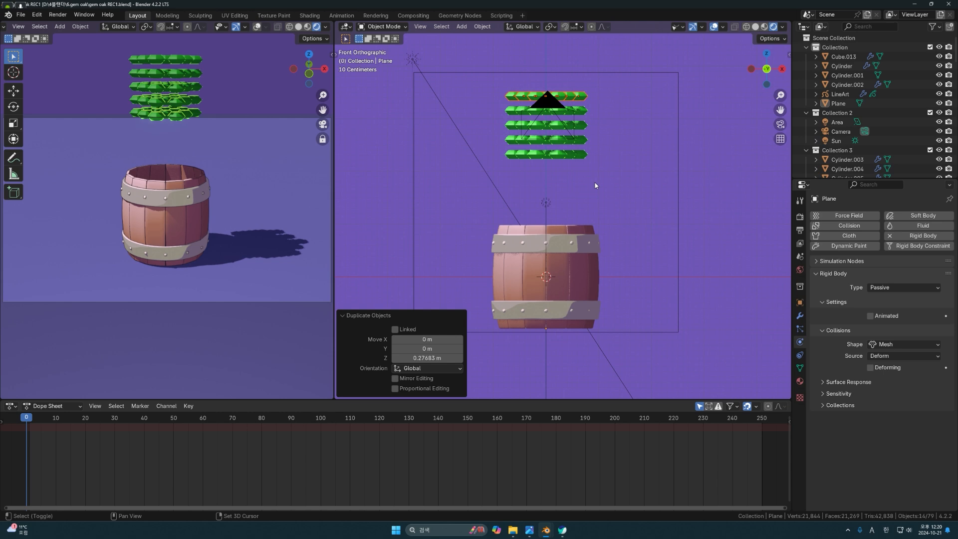
- Deselect the gems and play the rigid body simulation of the stack above the barrel
click(613, 187)
scroll(613, 187, down, 3)
middle_drag(623, 184, 609, 212)
mouse_move(610, 212)
shift+middle_down()
mouse_move(604, 197)
mouse_move(600, 214)
shift+middle_up()
scroll(603, 198, up, 1)
scroll(602, 198, down, 1)
scroll(602, 197, up, 1)
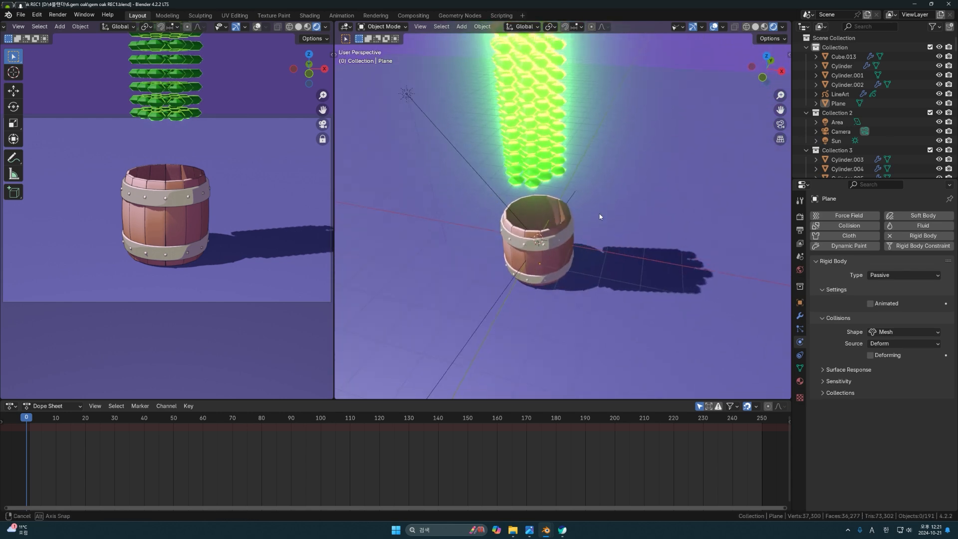
key(space)
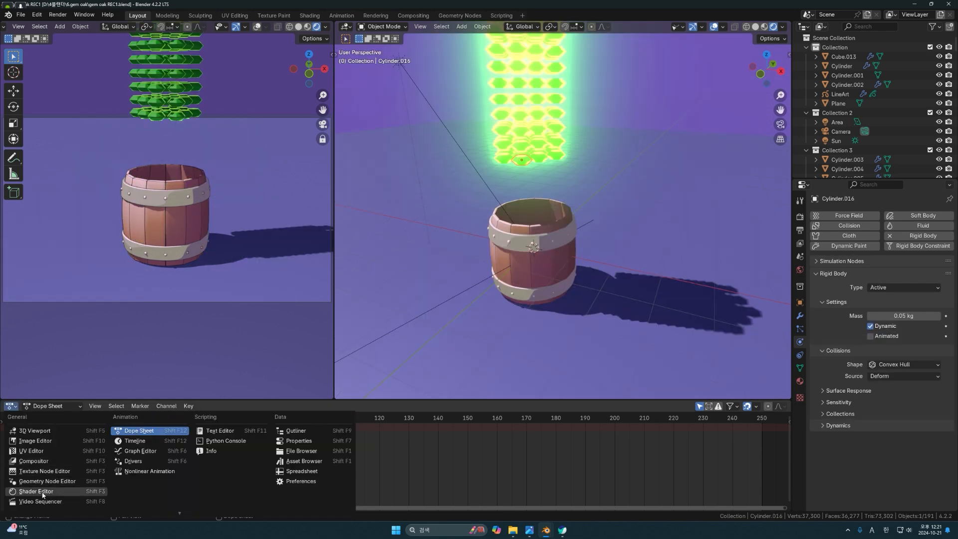
- Replace the Dope Sheet with the Shader Editor, lower the gem material's Emission strength to 2.36 and play the simulation
click(44, 492)
drag(473, 400, 468, 356)
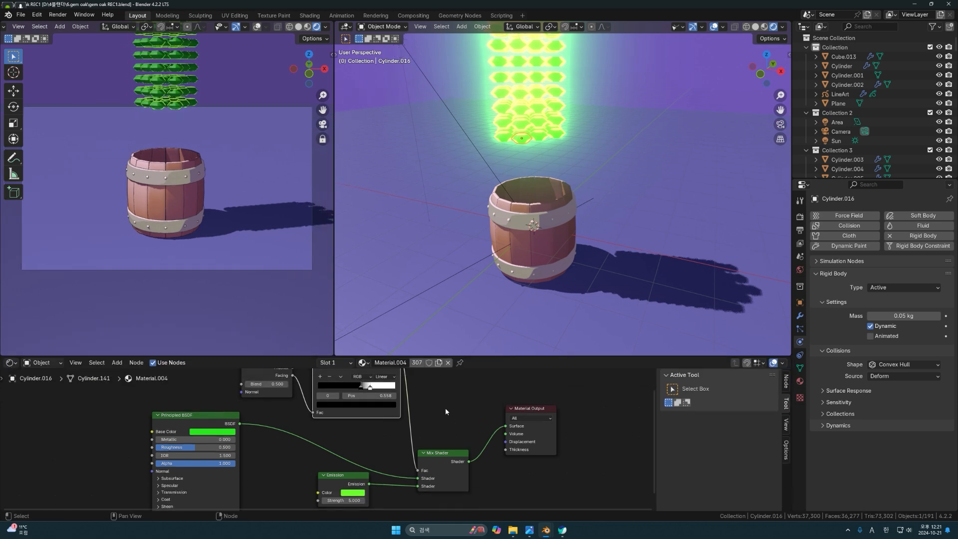
middle_drag(361, 465, 367, 424)
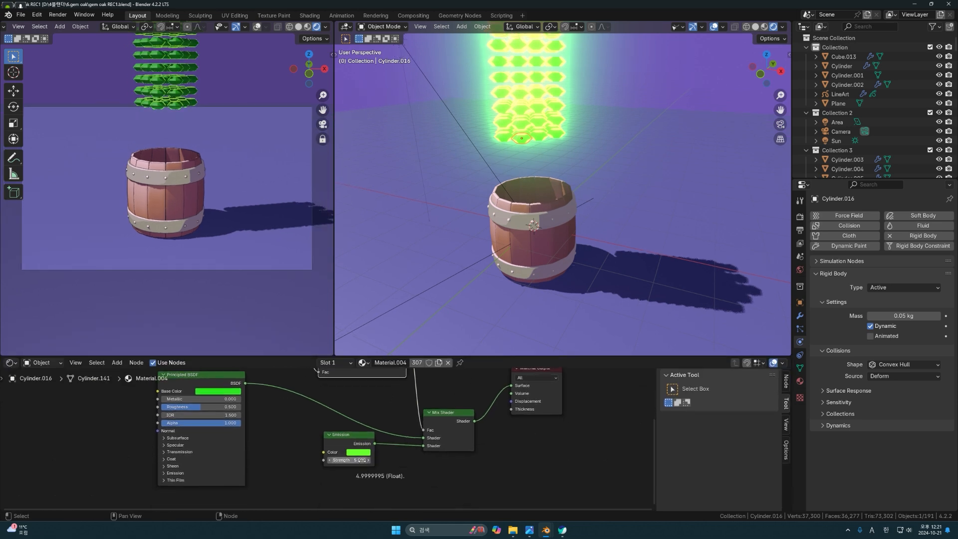
drag(355, 460, 323, 461)
key(space)
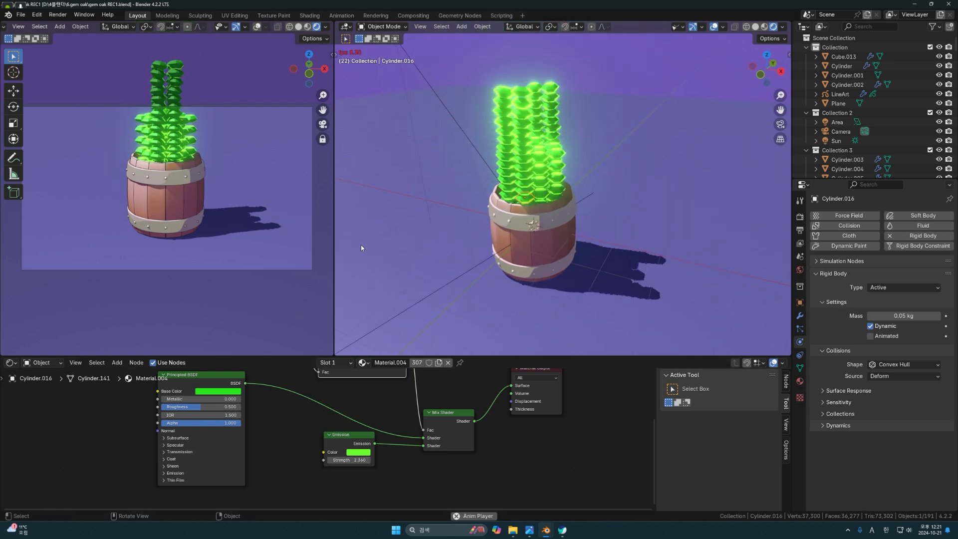